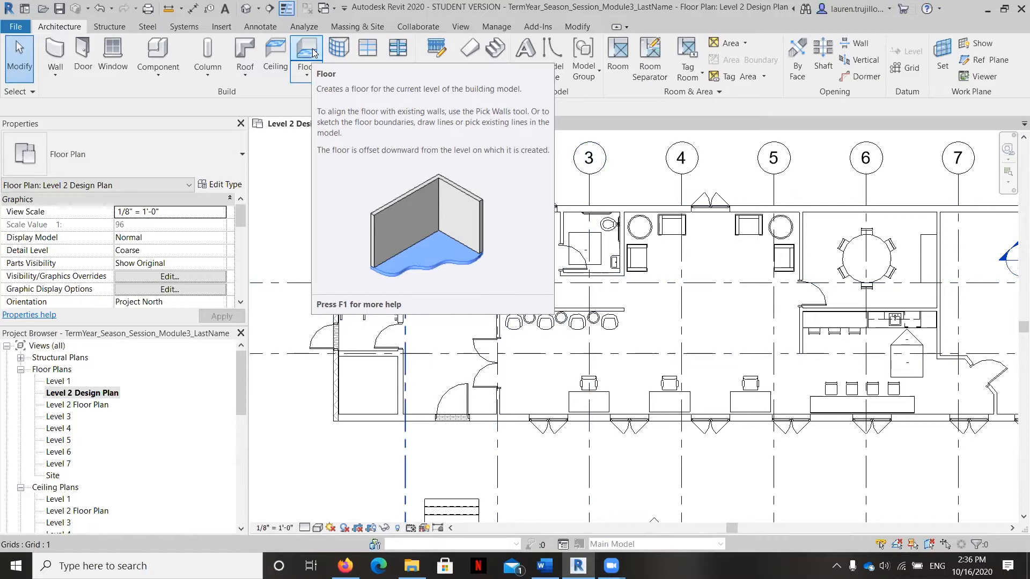
Step: Start a floor and sketch a rectangular boundary along the inner wall faces of the room with the round table
{"action": "left_click", "coordinate": [307, 51]}
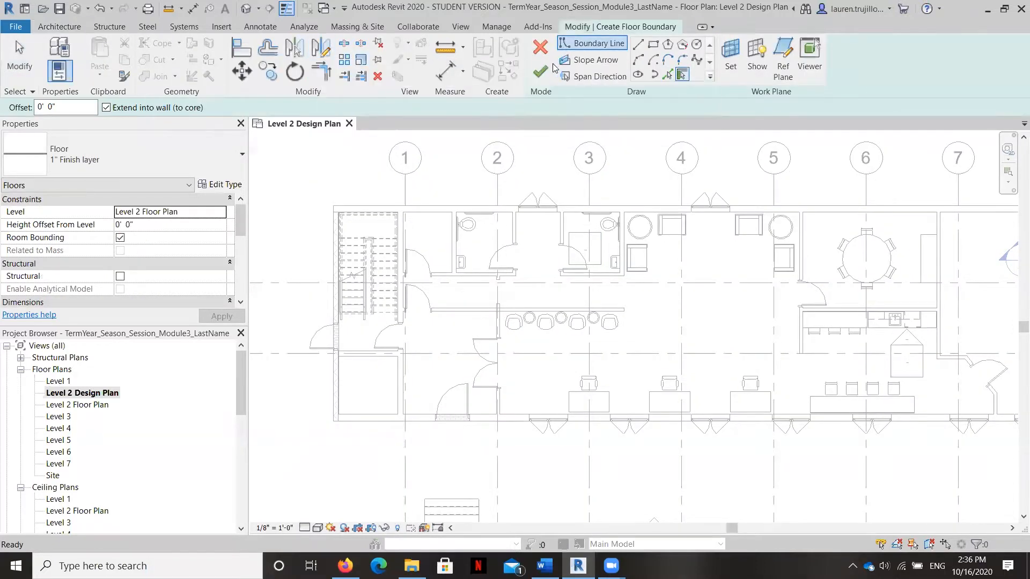
{"action": "left_click", "coordinate": [653, 44]}
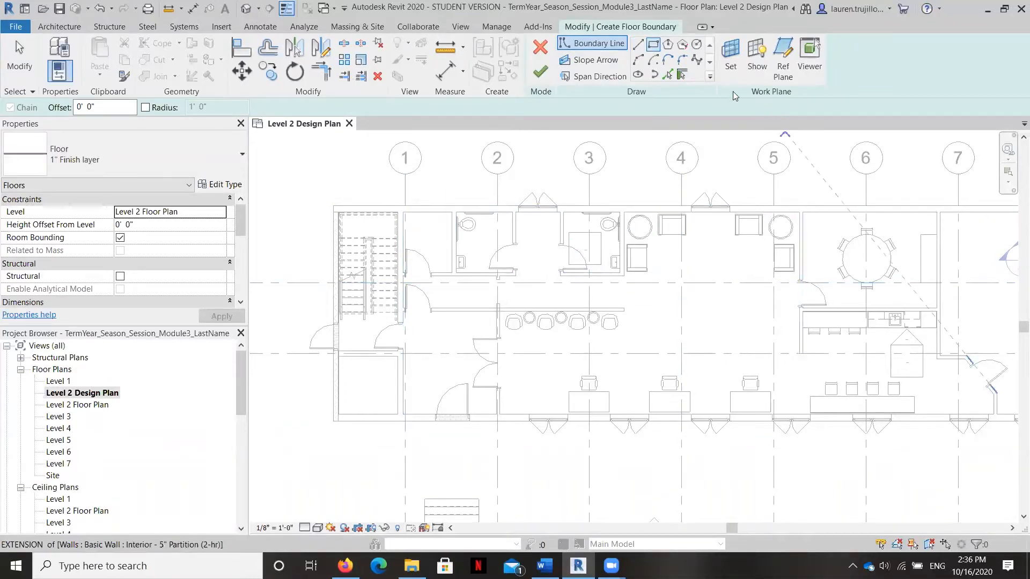
{"action": "scroll", "coordinate": [801, 210], "scroll_direction": "up", "scroll_amount": 3}
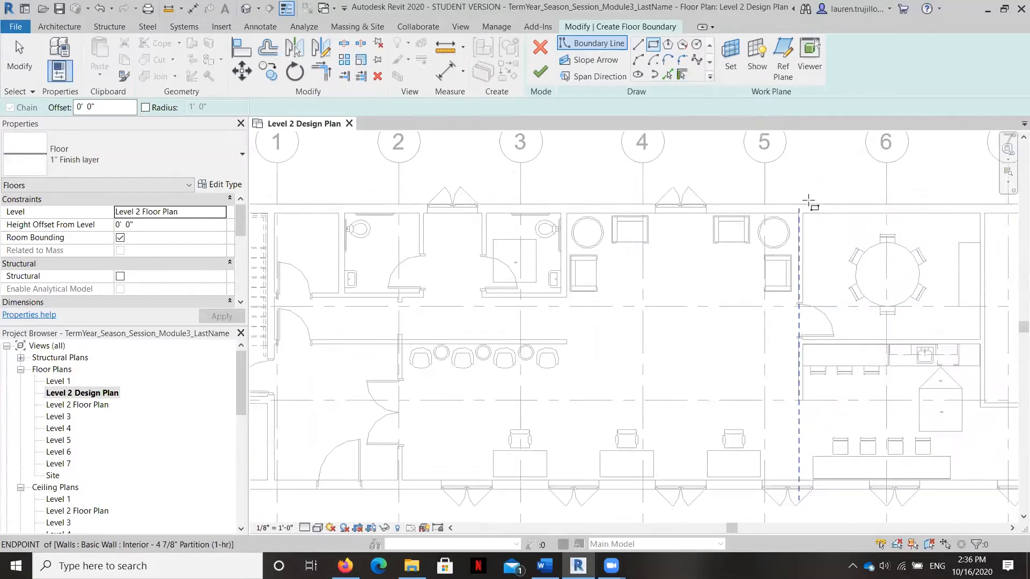
{"action": "left_click", "coordinate": [801, 217]}
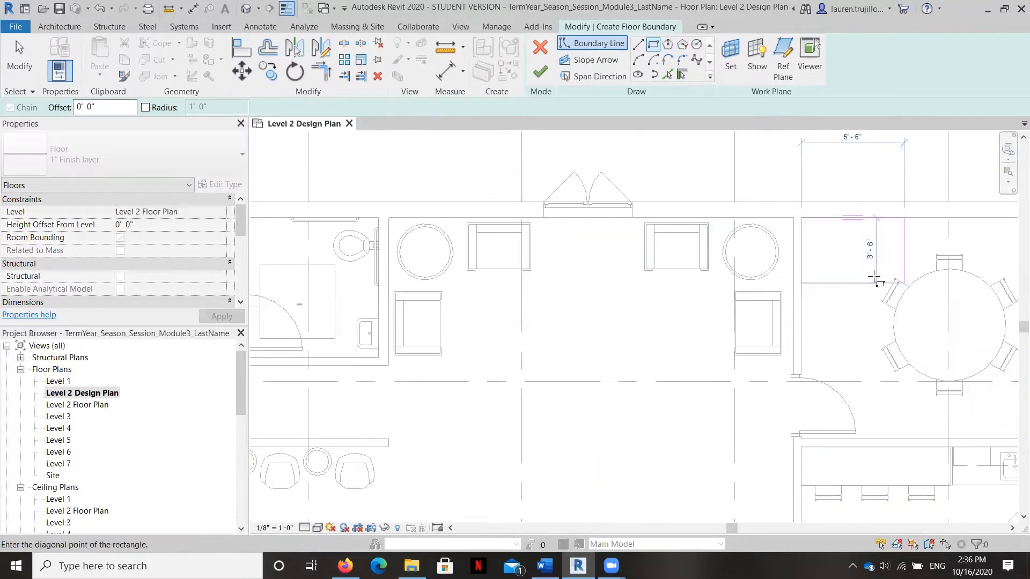
{"action": "scroll", "coordinate": [713, 223], "scroll_direction": "down", "scroll_amount": 5}
{"action": "scroll", "coordinate": [914, 331], "scroll_direction": "up", "scroll_amount": 5}
{"action": "scroll", "coordinate": [913, 331], "scroll_direction": "up", "scroll_amount": 3}
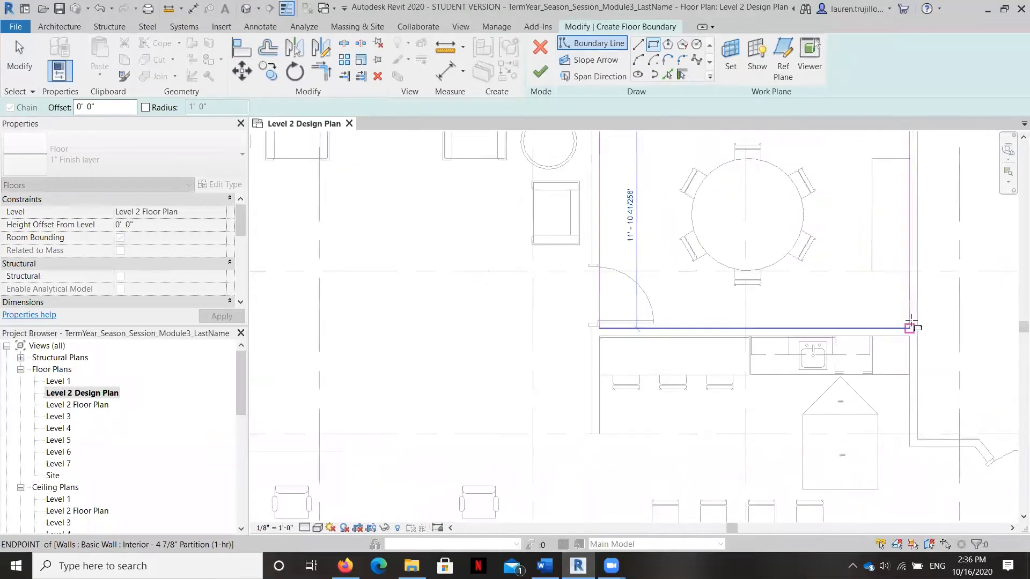
{"action": "left_click", "coordinate": [913, 331]}
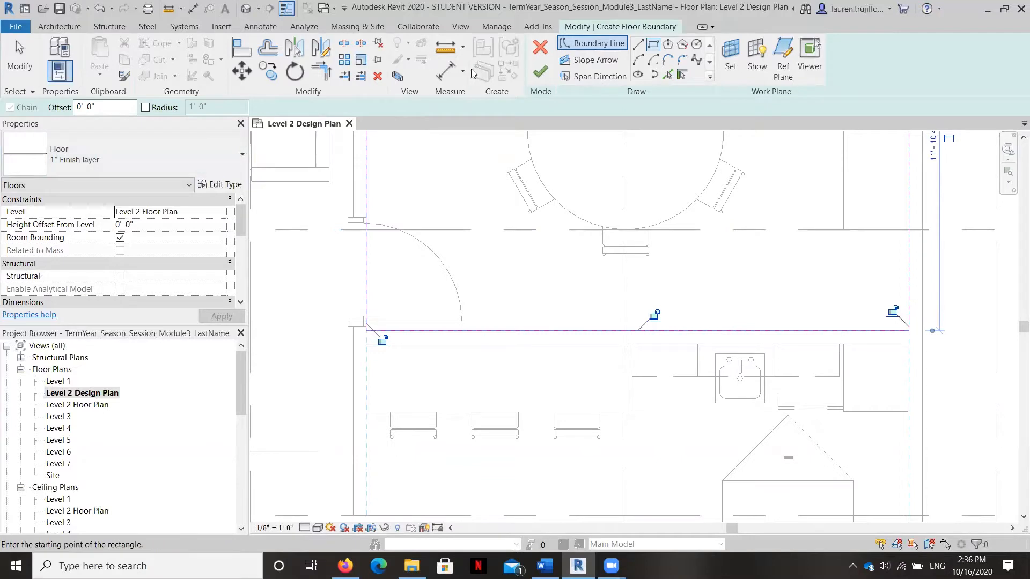
Step: Set the floor type to Generic - 12" and finish the floor without attaching the walls to its bottom
{"action": "left_click", "coordinate": [239, 153]}
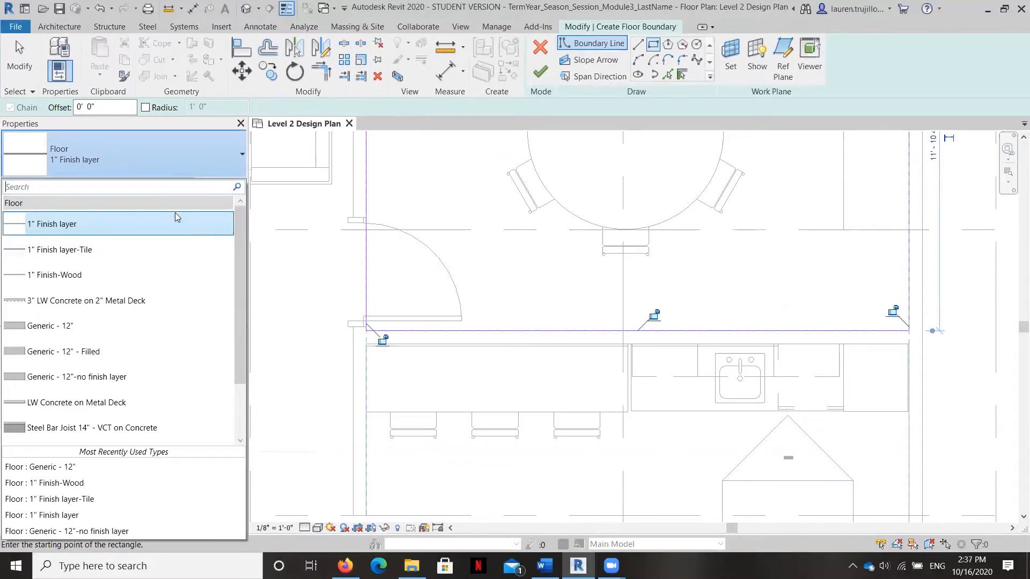
{"action": "left_click", "coordinate": [56, 328]}
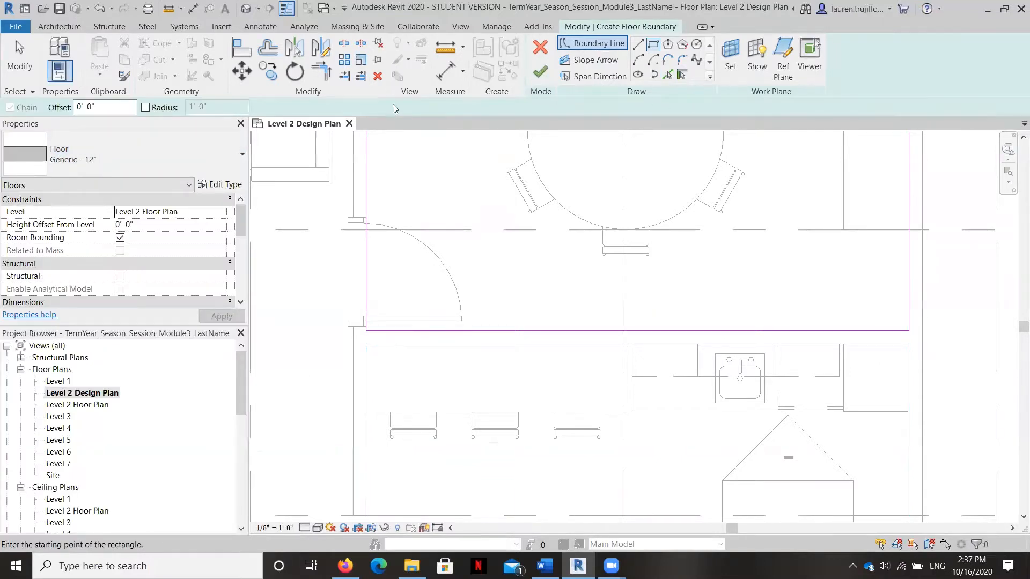
{"action": "left_click", "coordinate": [537, 71]}
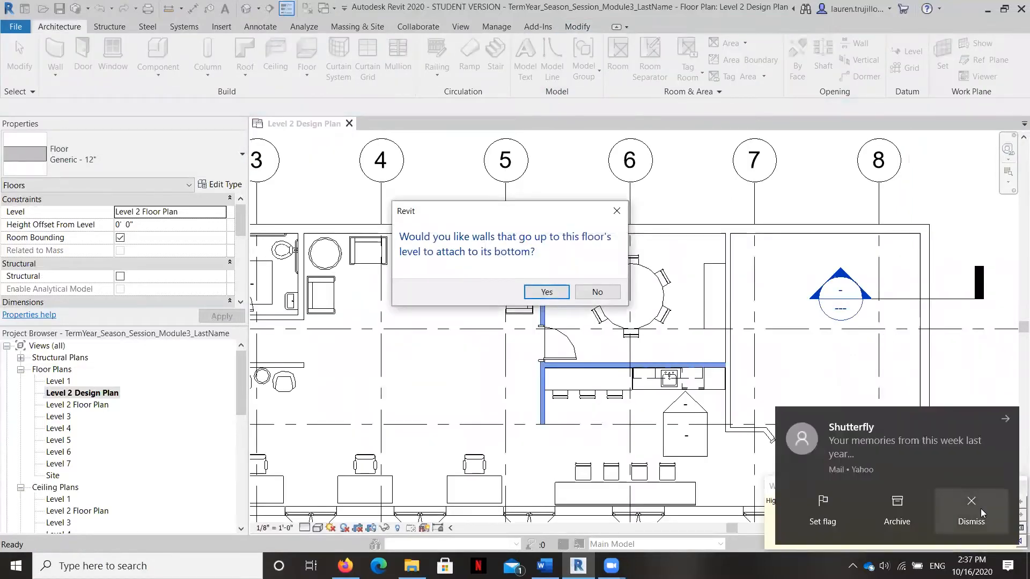
{"action": "left_click", "coordinate": [971, 509]}
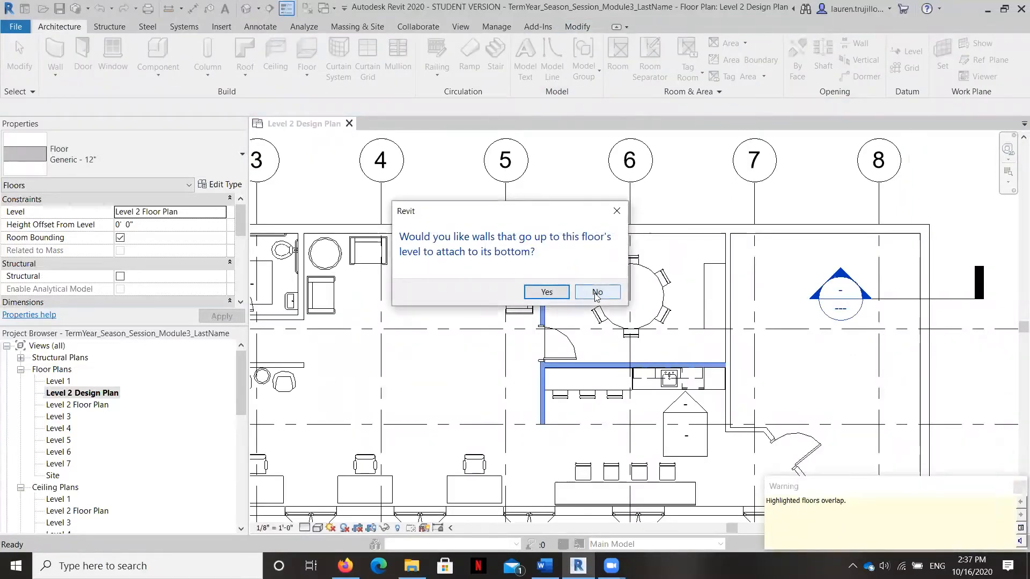
{"action": "left_click", "coordinate": [597, 292]}
{"action": "scroll", "coordinate": [480, 374], "scroll_direction": "up", "scroll_amount": 2}
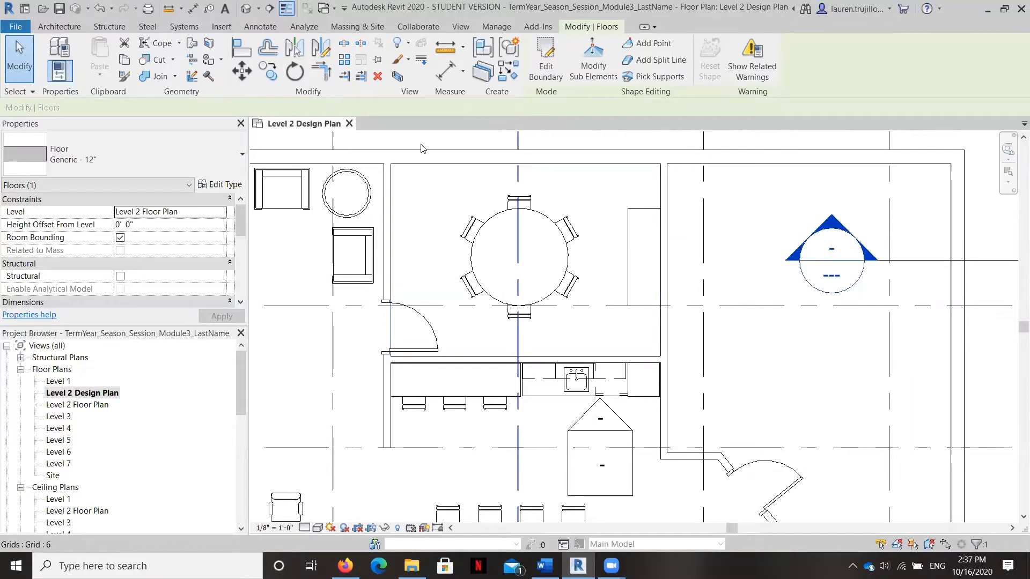
{"action": "key", "text": "Escape"}
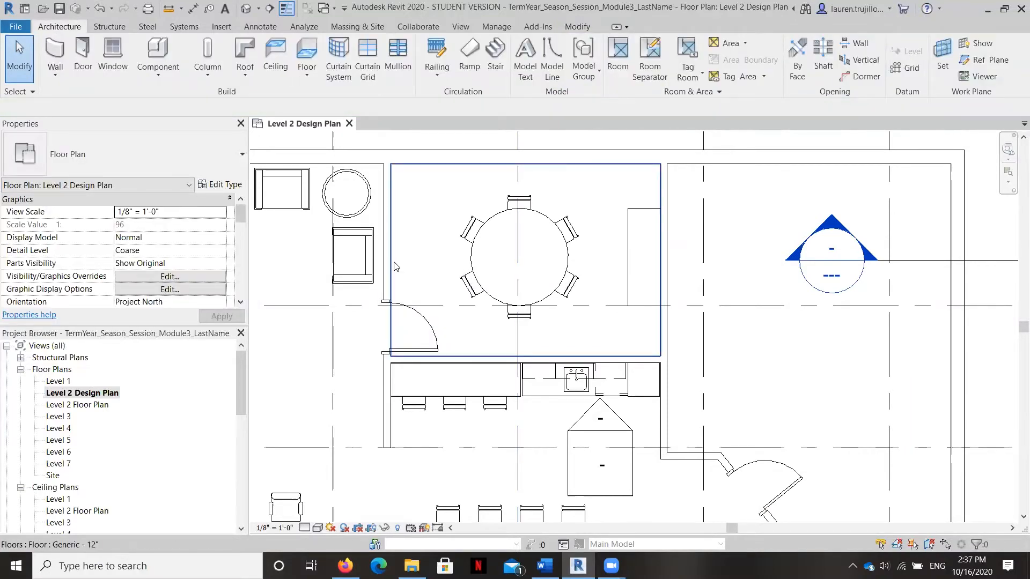
Step: Duplicate the round-table room floor's type under the name "Finish layer-carpet"
{"action": "left_click", "coordinate": [395, 266]}
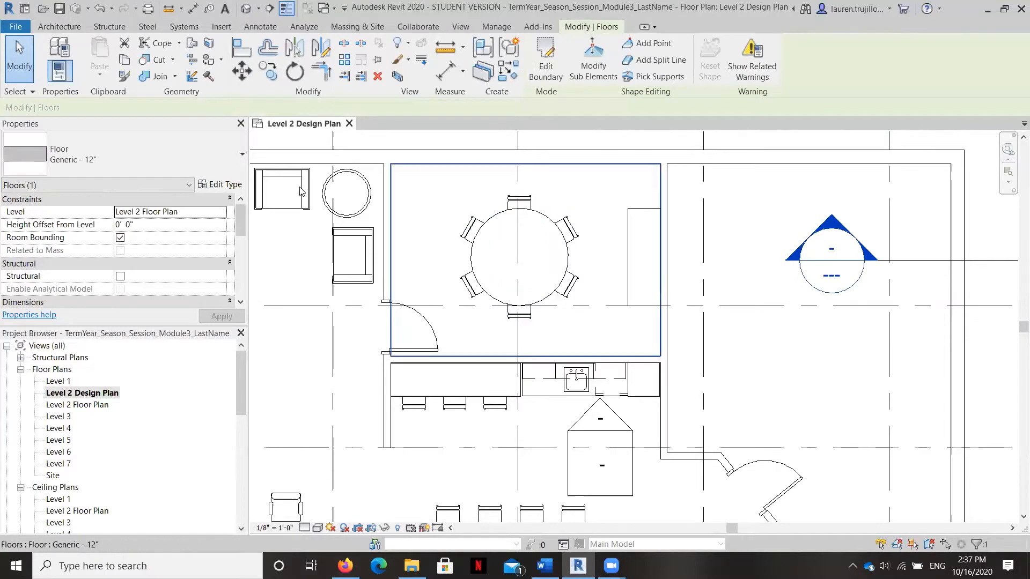
{"action": "left_click", "coordinate": [225, 185]}
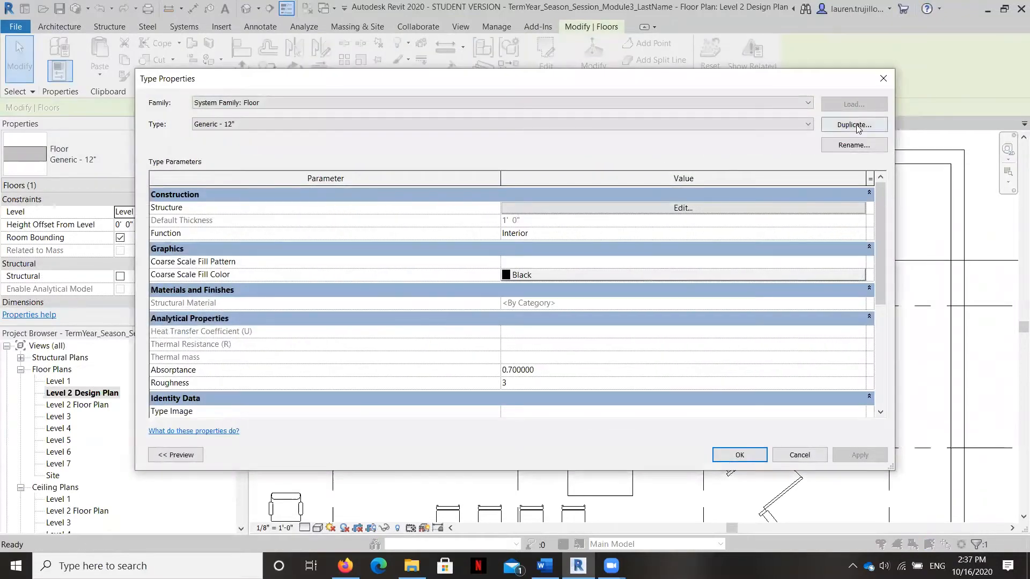
{"action": "left_click", "coordinate": [856, 125]}
{"action": "left_click", "coordinate": [523, 265]}
{"action": "key", "text": "BackSpace"}
{"action": "key", "text": "BackSpace"}
{"action": "key", "text": "BackSpace"}
{"action": "key", "text": "BackSpace"}
{"action": "key", "text": "BackSpace"}
{"action": "key", "text": "BackSpace"}
{"action": "key", "text": "BackSpace"}
{"action": "key", "text": "BackSpace"}
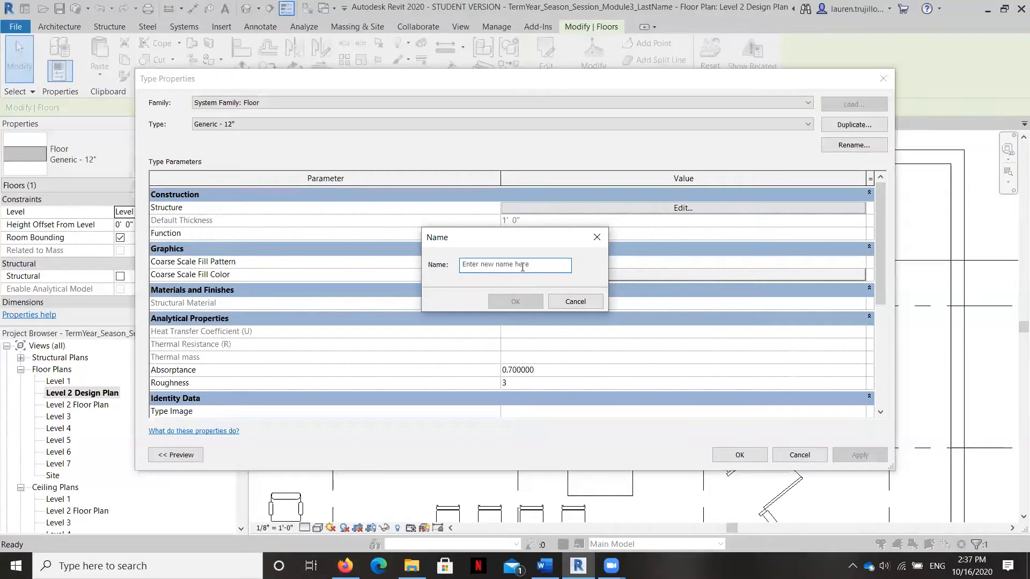
{"action": "key", "text": "Caps_Lock"}
{"action": "type", "text": "F"}
{"action": "key", "text": "Caps_Lock"}
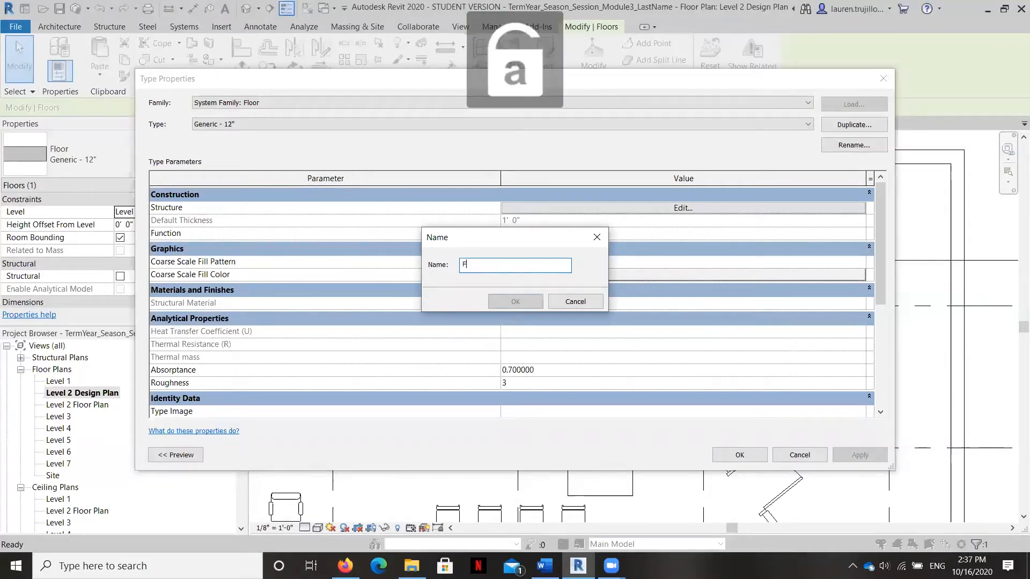
{"action": "type", "text": "insi"}
{"action": "key", "text": "BackSpace"}
{"action": "key", "text": "BackSpace"}
{"action": "type", "text": "ish layer-carpet"}
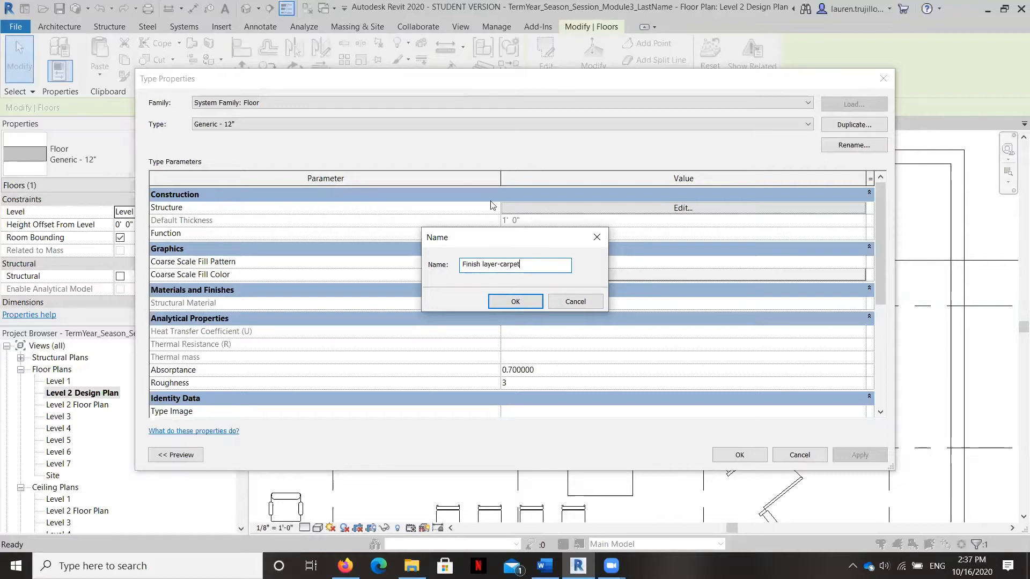
{"action": "left_click", "coordinate": [515, 302]}
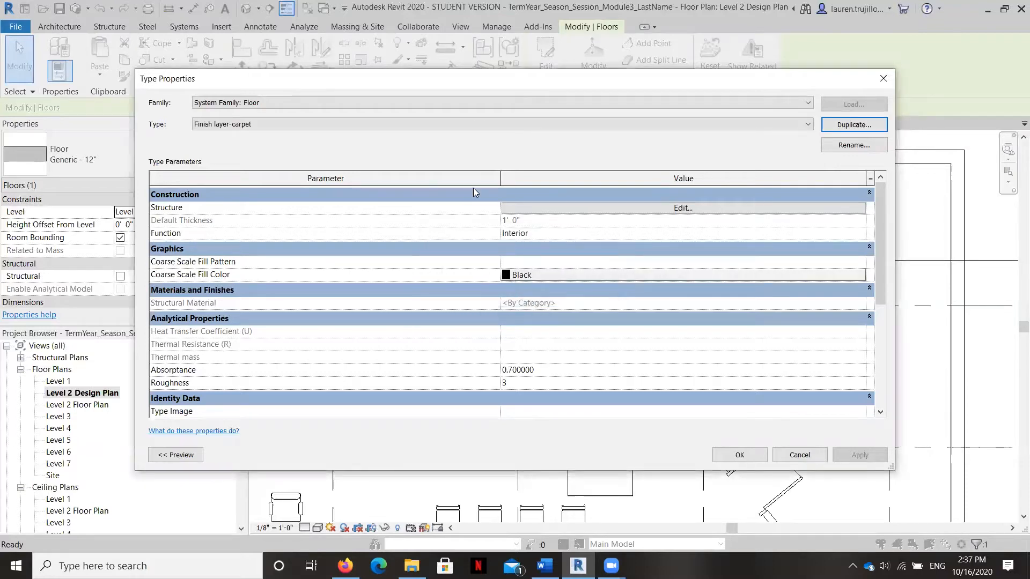
Step: Edit the carpet type's structure layer: function Finish 1 [4], thickness 0' 1", and Structural Material turned off
{"action": "left_click", "coordinate": [639, 206]}
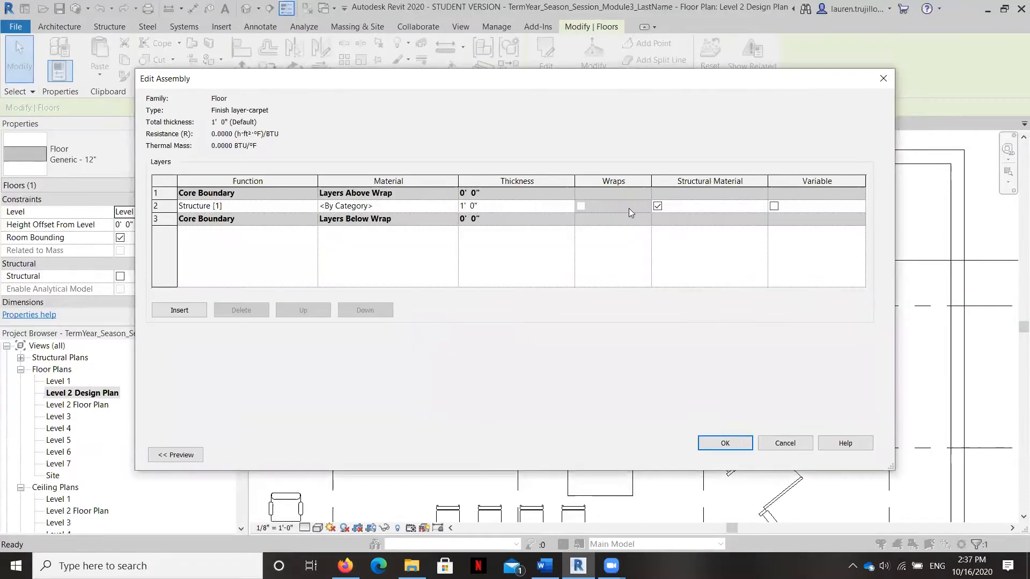
{"action": "left_click", "coordinate": [294, 207]}
{"action": "left_click", "coordinate": [311, 206]}
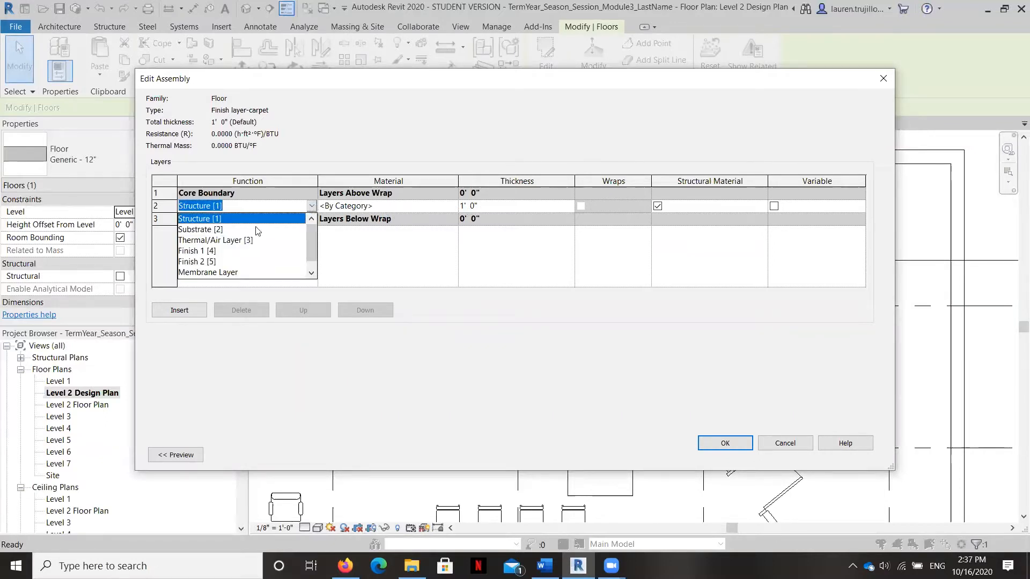
{"action": "left_click", "coordinate": [250, 251]}
{"action": "left_click", "coordinate": [470, 206]}
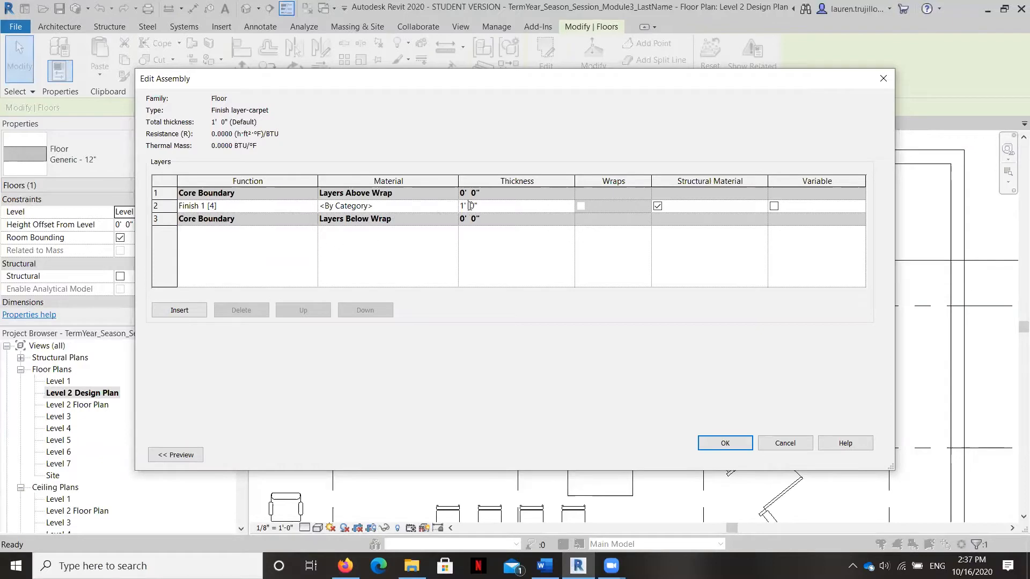
{"action": "left_click_drag", "start_coordinate": [474, 201], "coordinate": [434, 202]}
{"action": "type", "text": "1"}
{"action": "left_click", "coordinate": [658, 207]}
{"action": "left_click", "coordinate": [737, 447]}
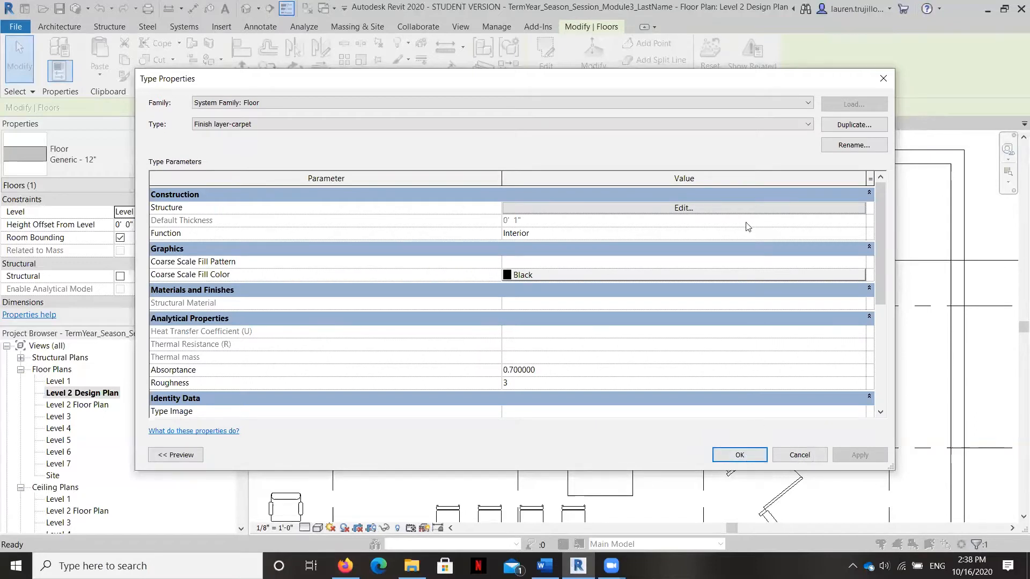
Step: Choose Carpet (1) as the material of the Finish 1 [4] layer in the carpet floor type
{"action": "left_click", "coordinate": [661, 204]}
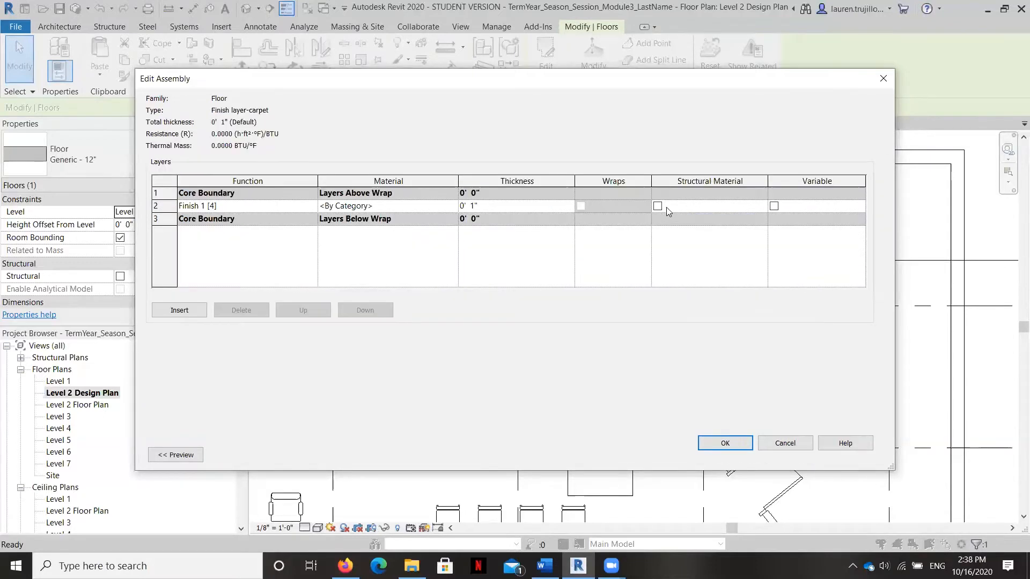
{"action": "left_click", "coordinate": [417, 206]}
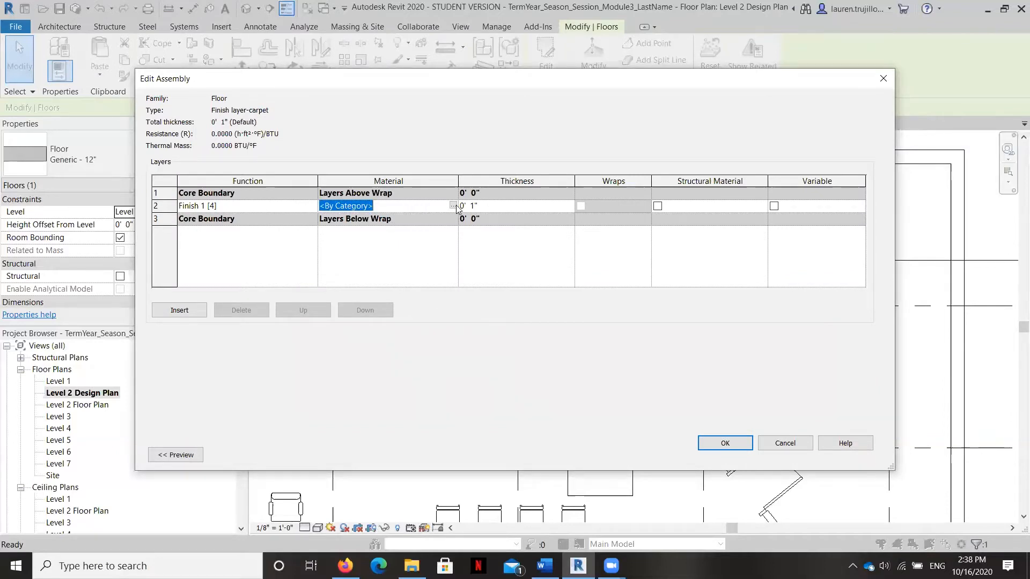
{"action": "left_click", "coordinate": [453, 205]}
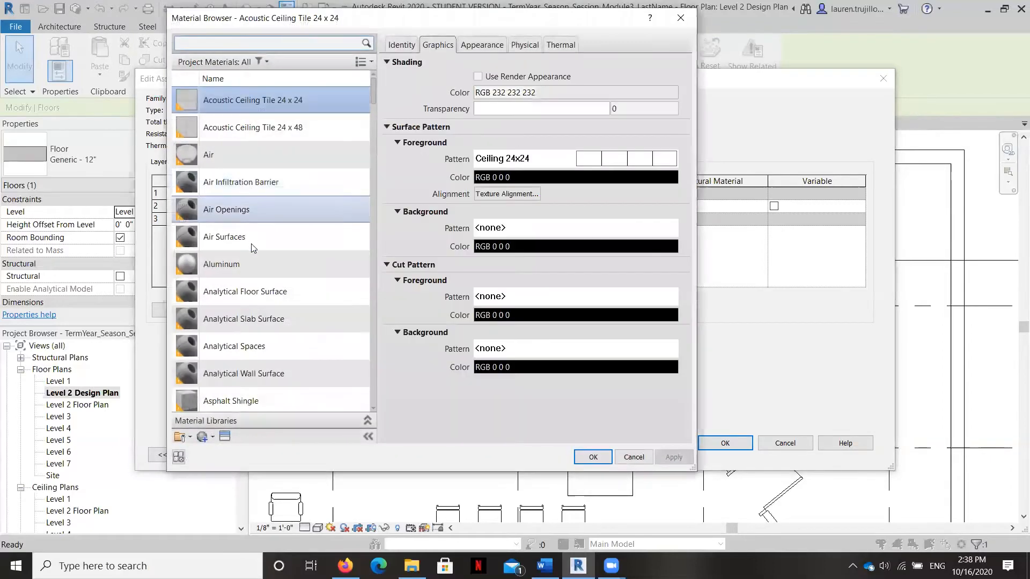
{"action": "scroll", "coordinate": [261, 227], "scroll_direction": "down", "scroll_amount": 5}
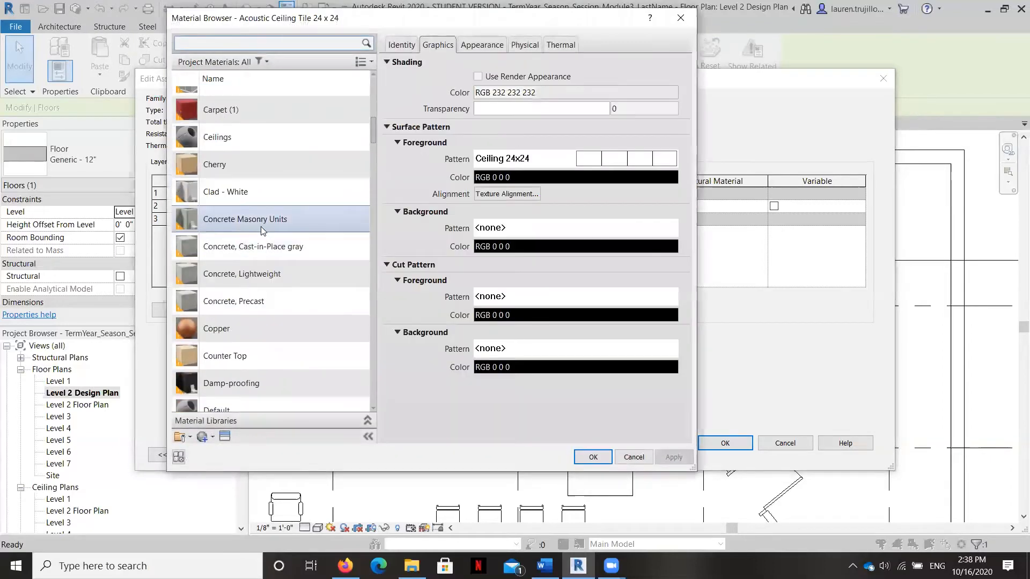
{"action": "left_click", "coordinate": [217, 110]}
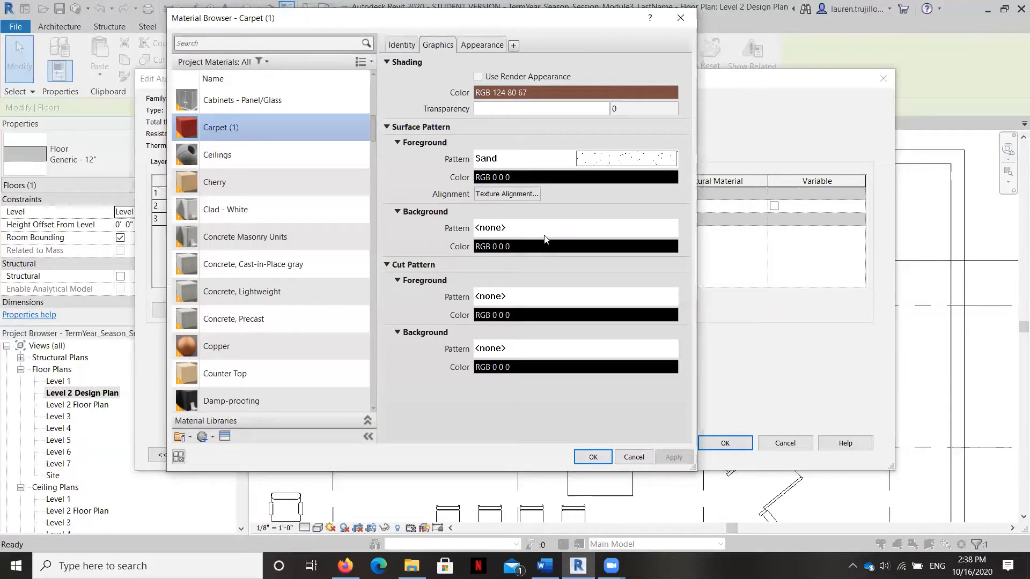
Step: Set the Carpet (1) cut pattern foreground to Concrete and apply the material and type changes to the floor
{"action": "left_click", "coordinate": [539, 299]}
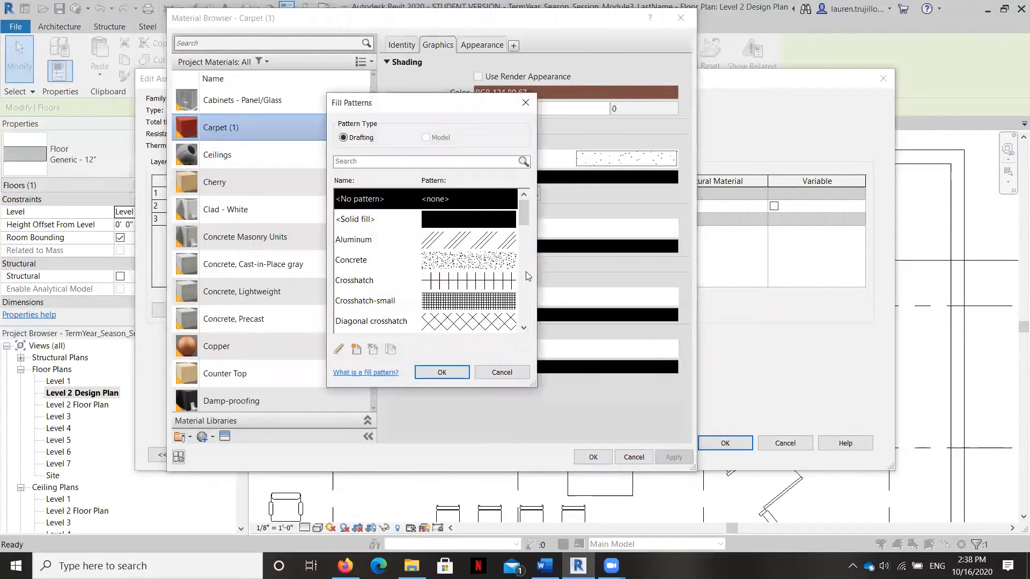
{"action": "left_click", "coordinate": [467, 261]}
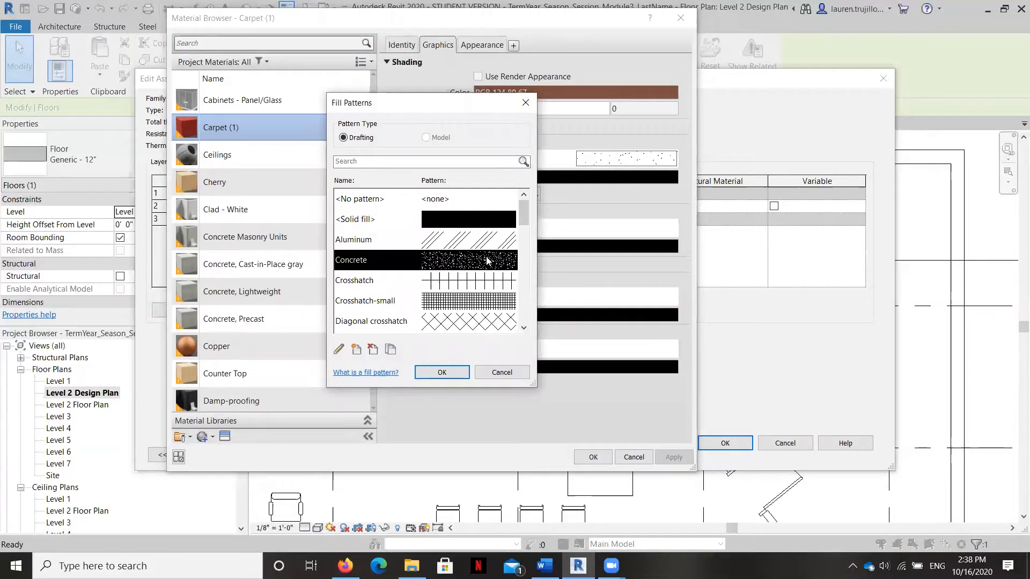
{"action": "left_click", "coordinate": [446, 373]}
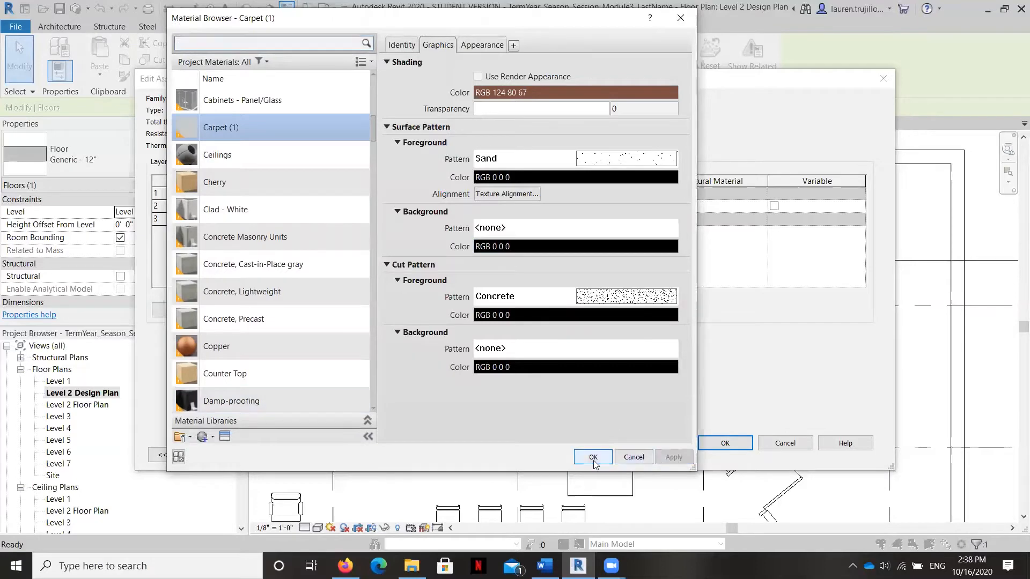
{"action": "left_click", "coordinate": [638, 457]}
{"action": "left_click", "coordinate": [731, 443]}
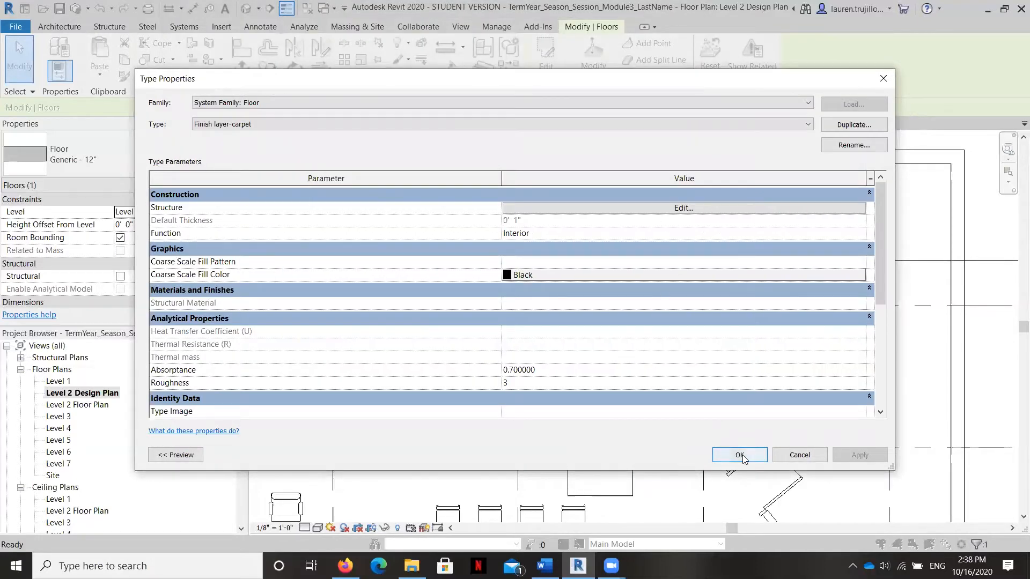
{"action": "left_click", "coordinate": [740, 456]}
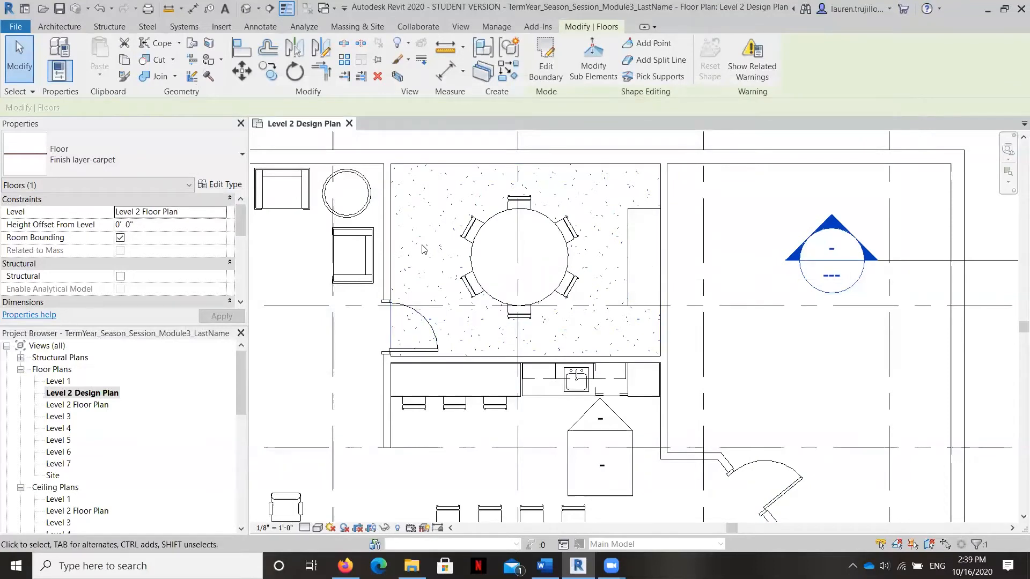
{"action": "key", "text": "Escape"}
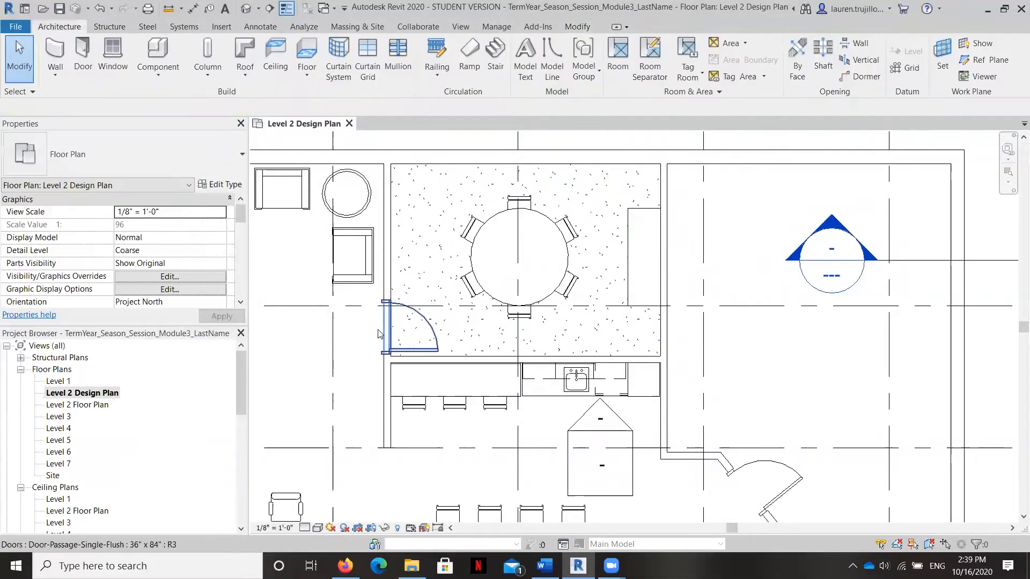
{"action": "left_click", "coordinate": [392, 291]}
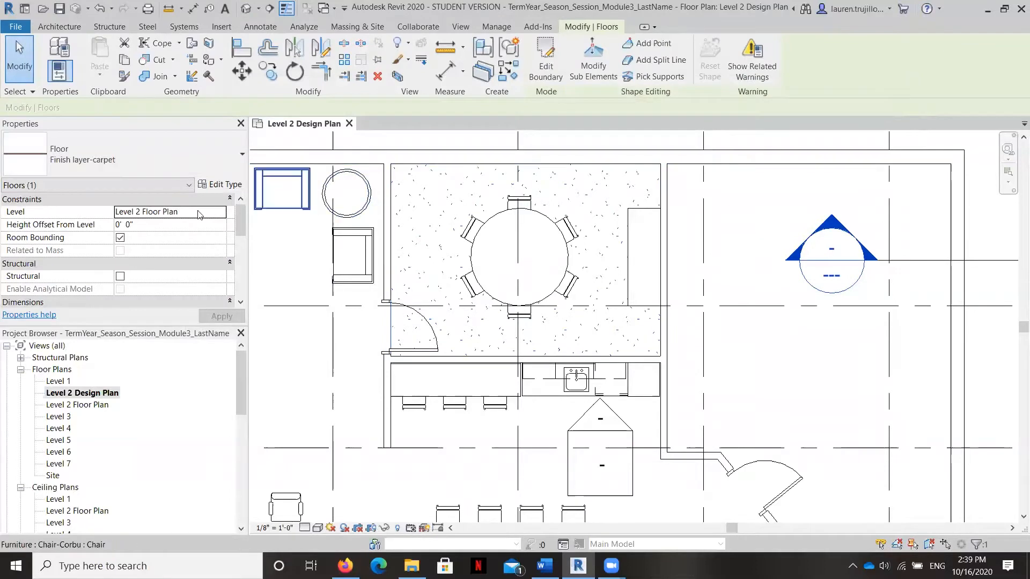
{"action": "left_click", "coordinate": [131, 225]}
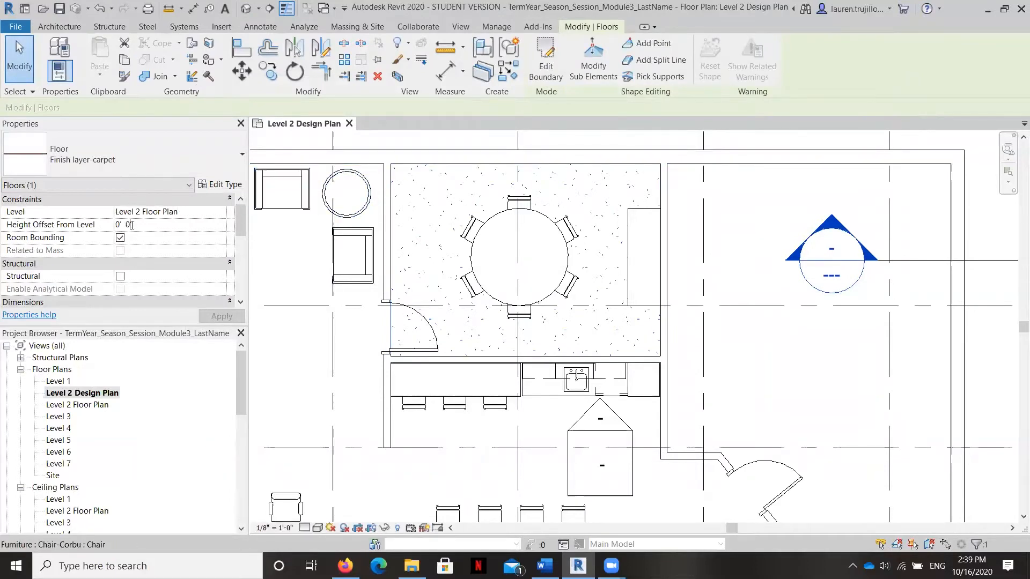
{"action": "key", "text": "Escape"}
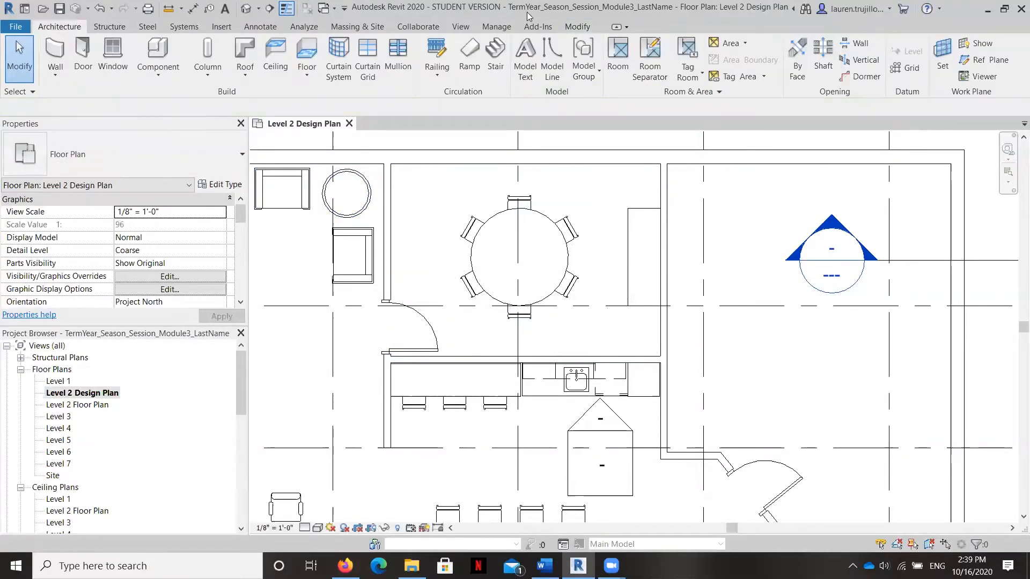
{"action": "left_click", "coordinate": [393, 274]}
{"action": "key", "text": "Escape"}
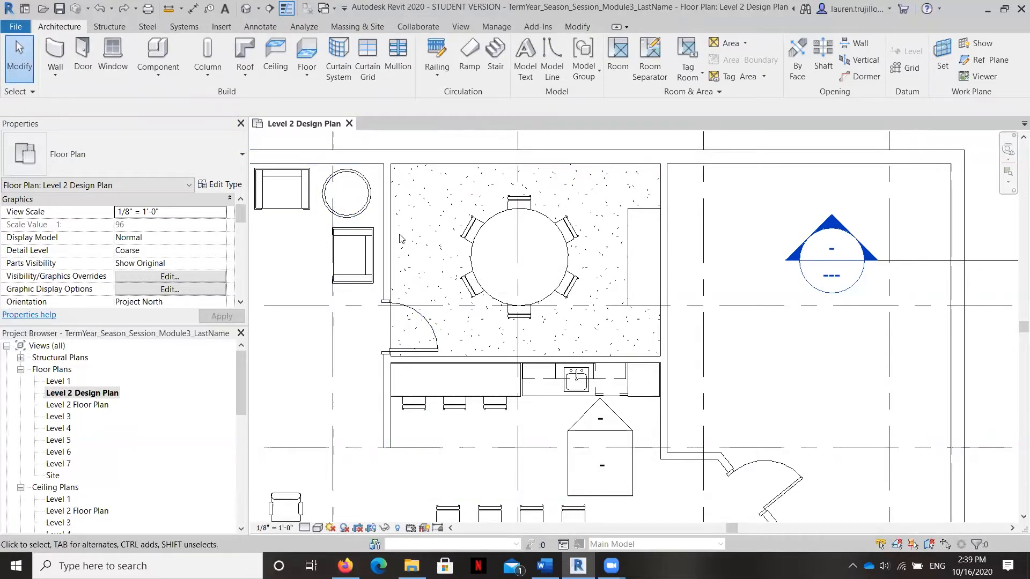
Step: Set the round-table room carpet floor's height offset from level to 0' 1"
{"action": "left_click", "coordinate": [395, 243]}
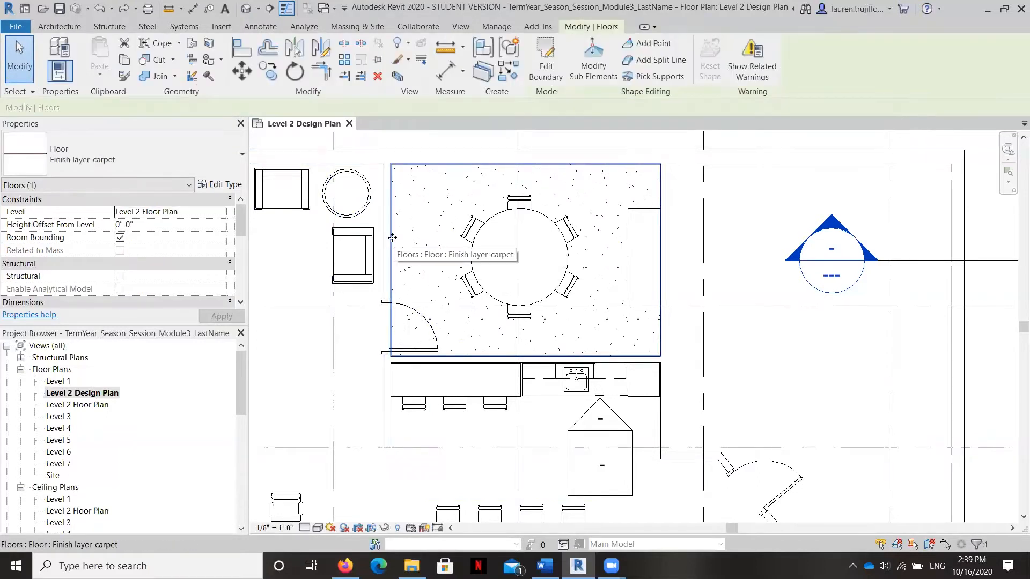
{"action": "left_click", "coordinate": [131, 226]}
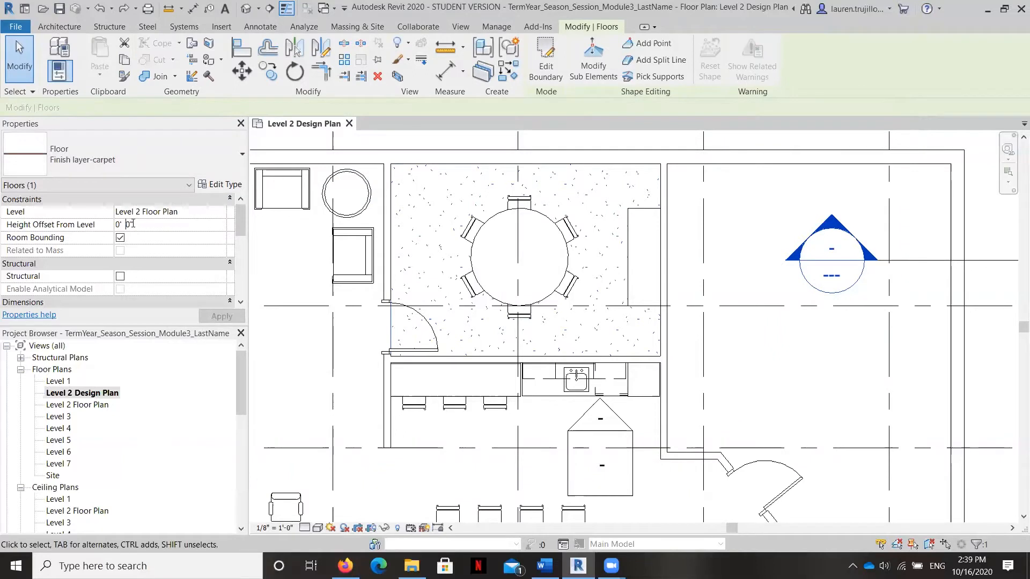
{"action": "key", "text": "BackSpace"}
{"action": "type", "text": "1"}
{"action": "left_click", "coordinate": [227, 316]}
{"action": "left_click", "coordinate": [278, 391]}
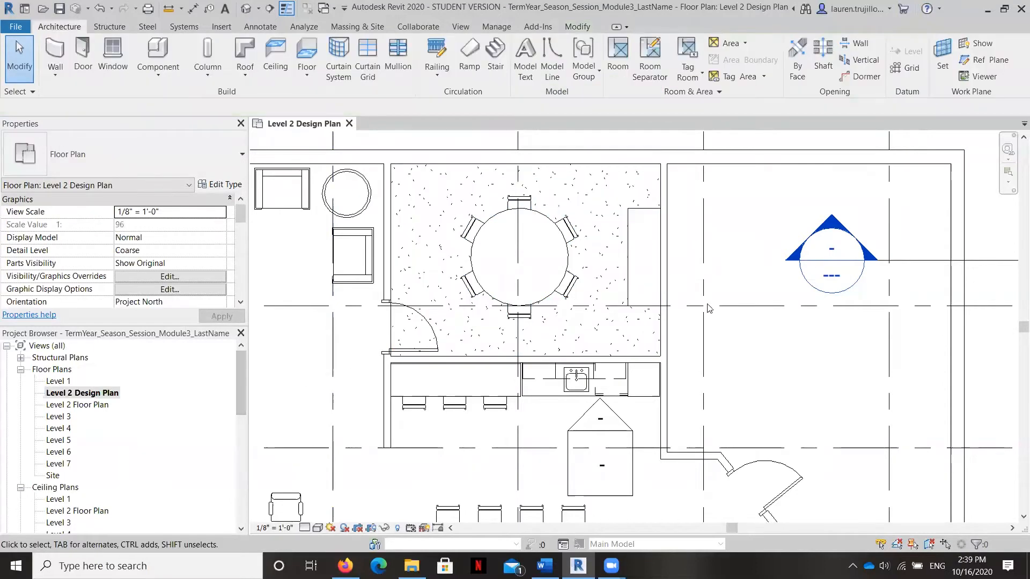
Step: Draw a horizontal building section through the round-table room, from between grids 4 and 5 to between grids 7 and 8
{"action": "scroll", "coordinate": [650, 303], "scroll_direction": "down", "scroll_amount": 2}
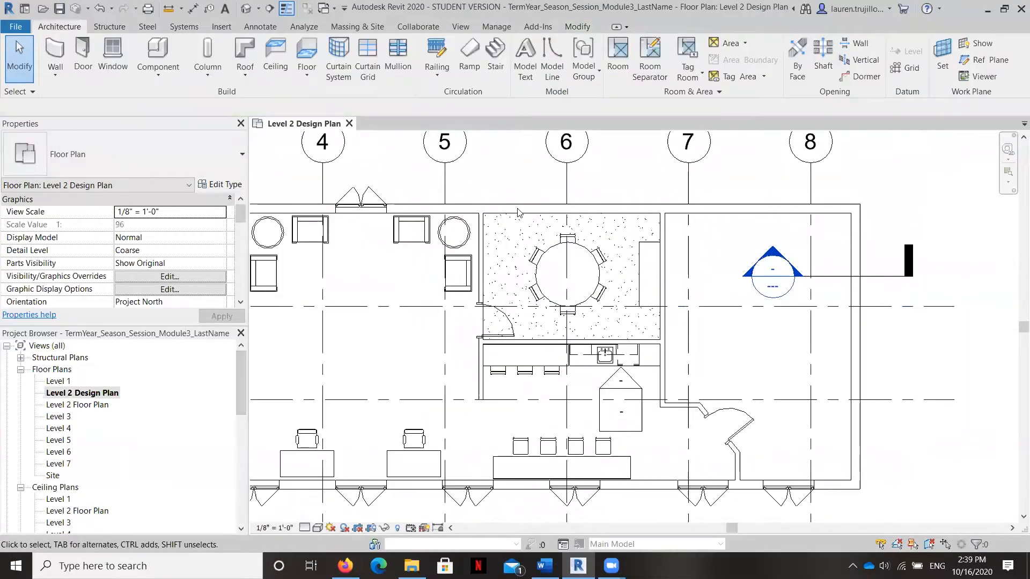
{"action": "left_click", "coordinate": [461, 27]}
{"action": "left_click", "coordinate": [409, 58]}
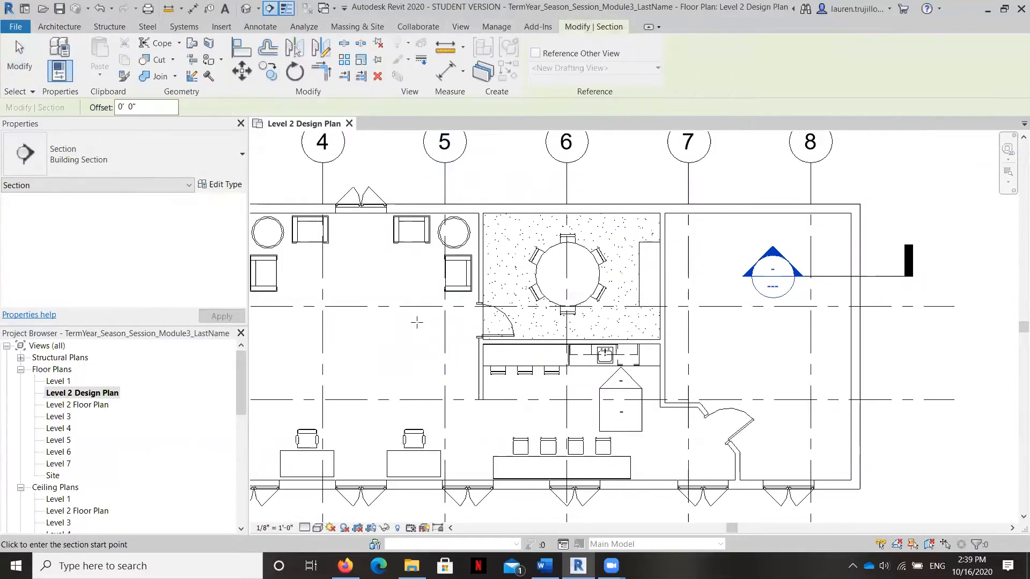
{"action": "left_click", "coordinate": [407, 319]}
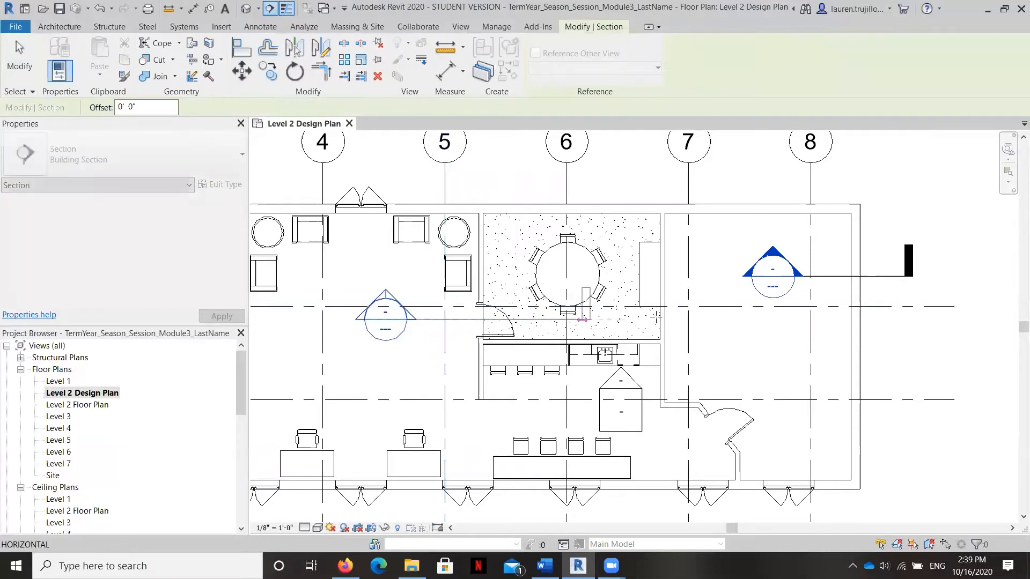
{"action": "left_click", "coordinate": [731, 325]}
Step: Open the new Section 3 view and examine how the carpet layer sits on the Generic - 12" floor
{"action": "scroll", "coordinate": [100, 424], "scroll_direction": "down", "scroll_amount": 4}
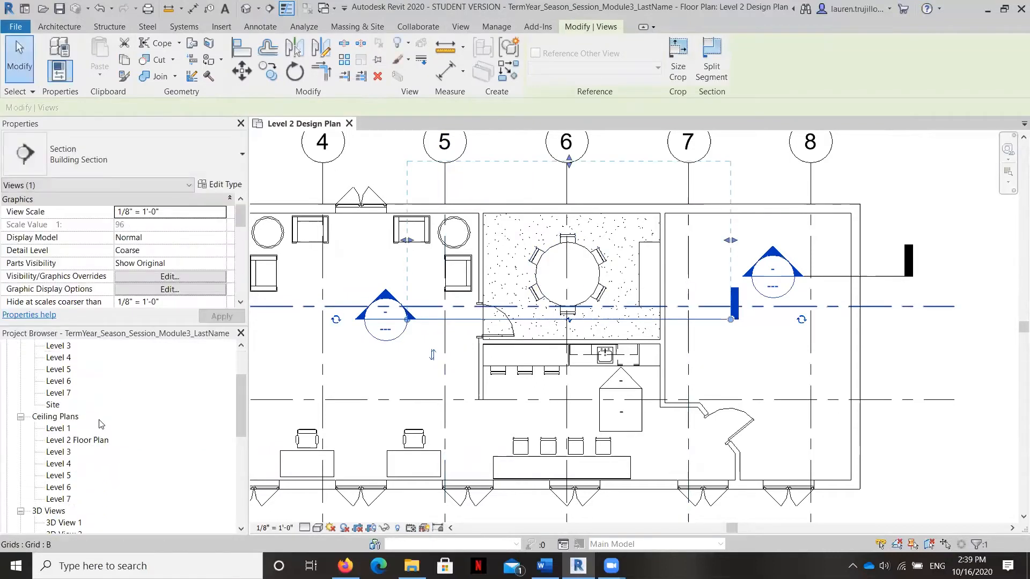
{"action": "scroll", "coordinate": [101, 425], "scroll_direction": "down", "scroll_amount": 5}
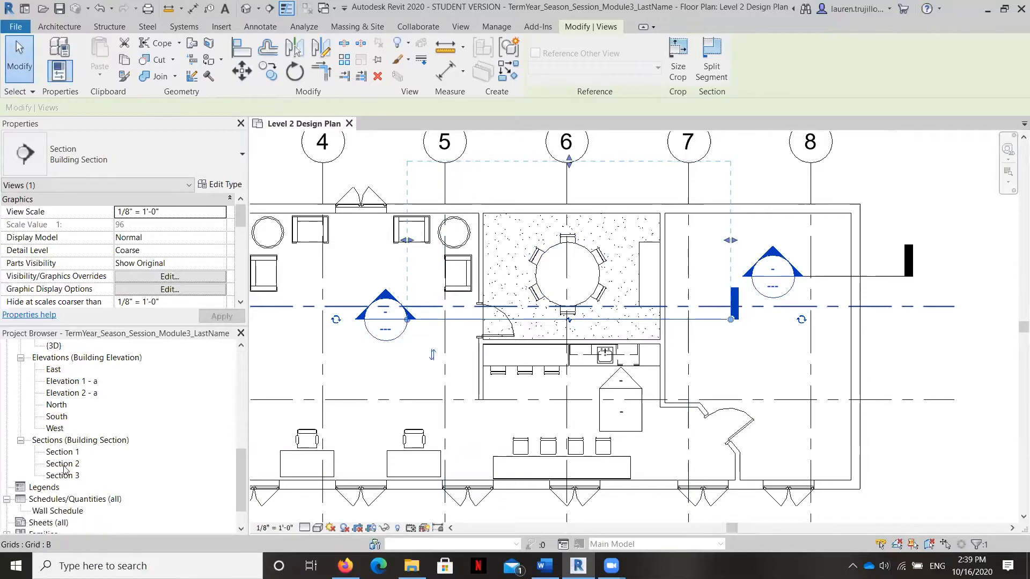
{"action": "double_click", "coordinate": [63, 475]}
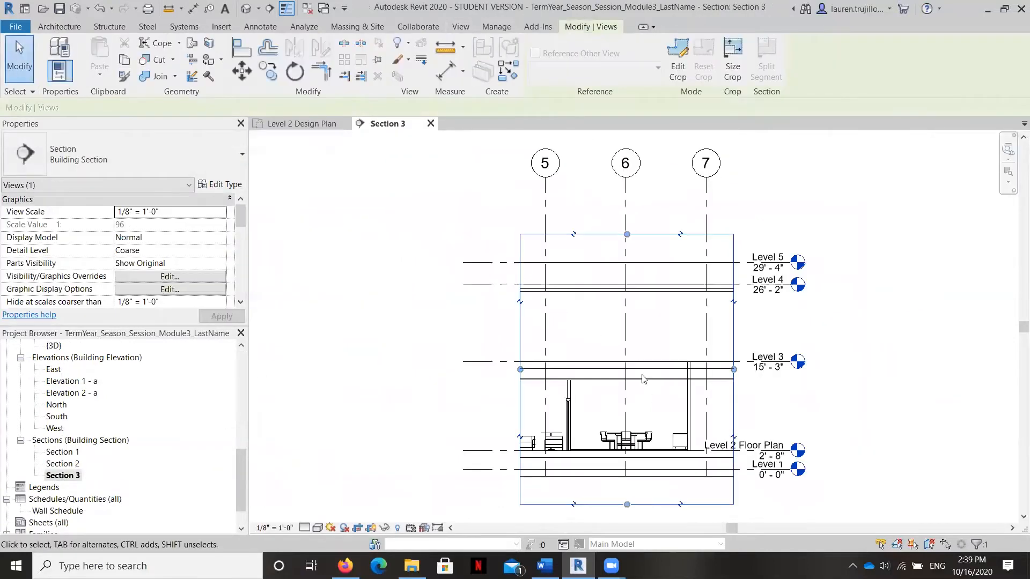
{"action": "scroll", "coordinate": [659, 416], "scroll_direction": "up", "scroll_amount": 5}
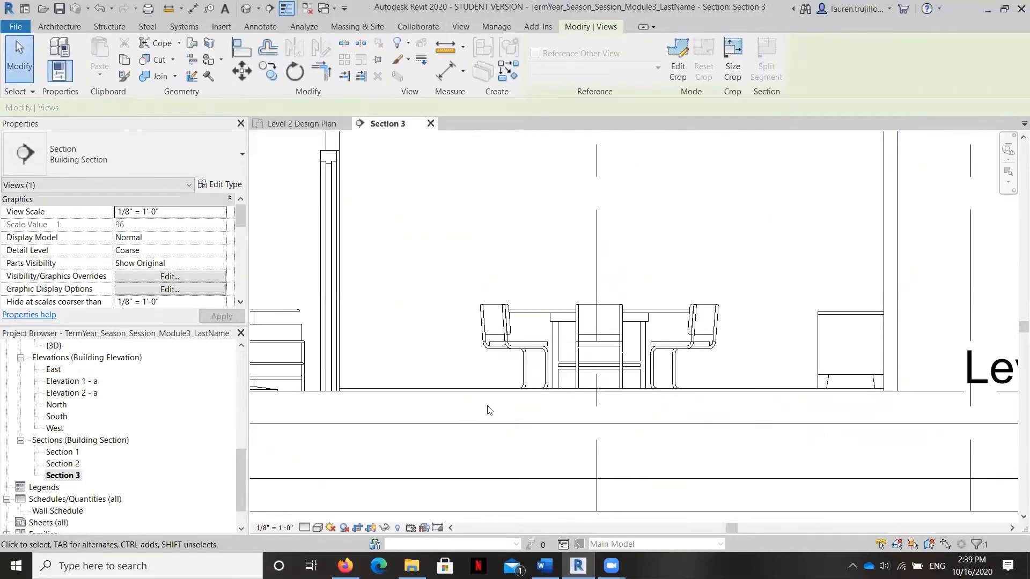
{"action": "scroll", "coordinate": [556, 409], "scroll_direction": "down", "scroll_amount": 2}
{"action": "scroll", "coordinate": [421, 407], "scroll_direction": "up", "scroll_amount": 4}
{"action": "scroll", "coordinate": [427, 394], "scroll_direction": "up", "scroll_amount": 2}
{"action": "scroll", "coordinate": [438, 395], "scroll_direction": "up", "scroll_amount": 2}
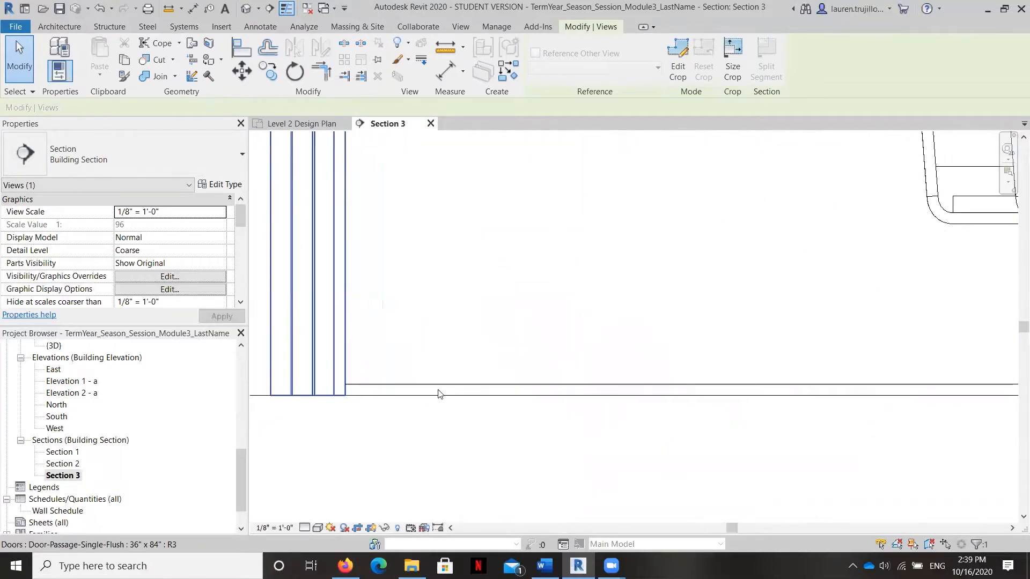
{"action": "scroll", "coordinate": [429, 390], "scroll_direction": "down", "scroll_amount": 1}
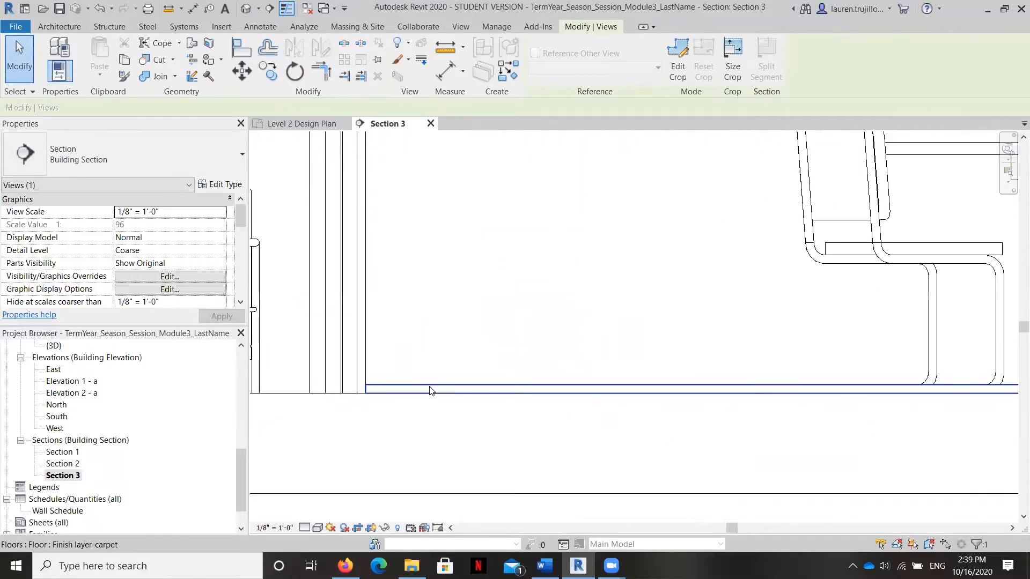
{"action": "scroll", "coordinate": [446, 381], "scroll_direction": "down", "scroll_amount": 1}
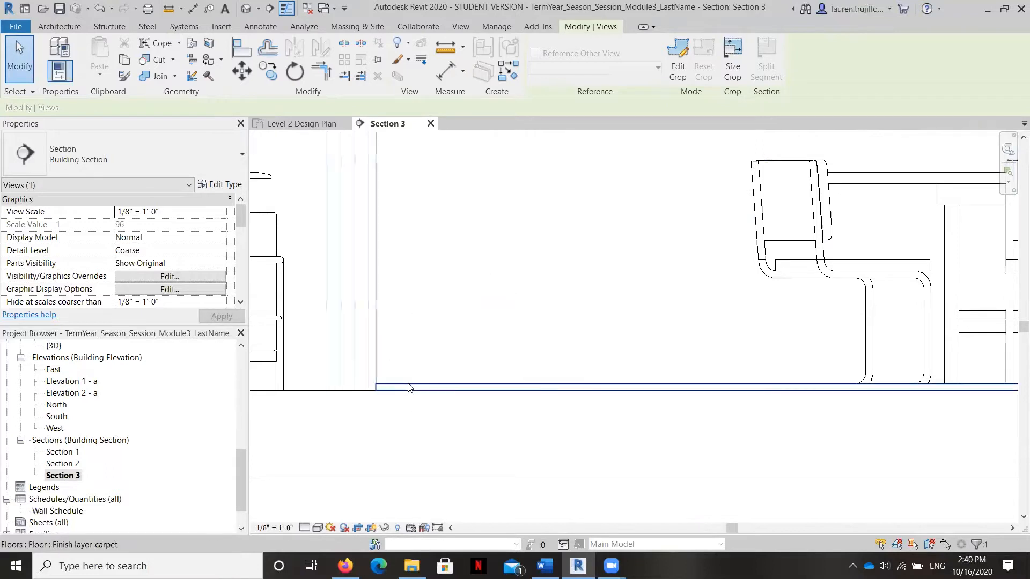
{"action": "scroll", "coordinate": [390, 394], "scroll_direction": "down", "scroll_amount": 3}
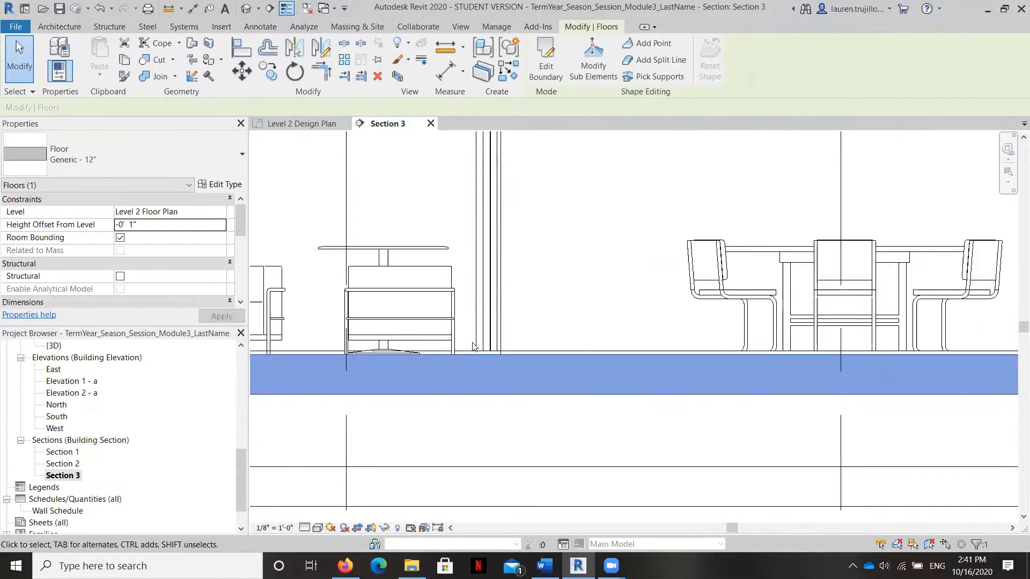
{"action": "scroll", "coordinate": [471, 345], "scroll_direction": "down", "scroll_amount": 3}
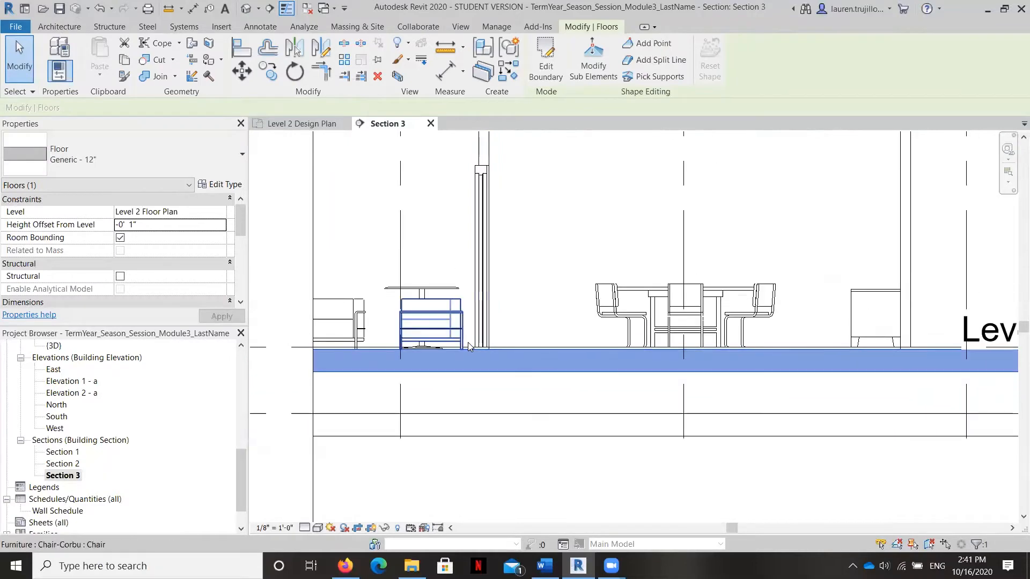
Step: Return to the Level 2 Design Plan and clear the floor selection
{"action": "scroll", "coordinate": [134, 374], "scroll_direction": "up", "scroll_amount": 10}
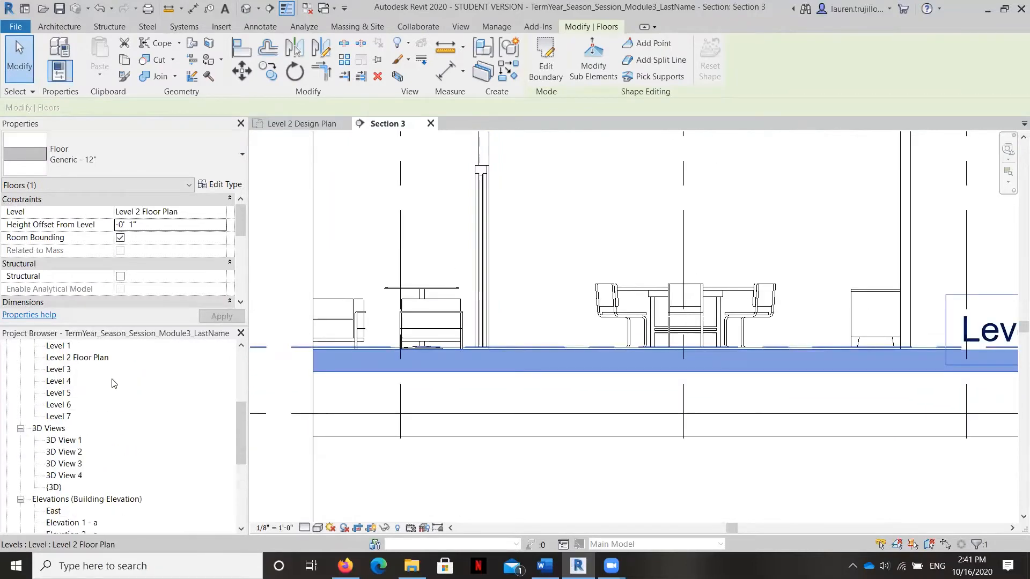
{"action": "double_click", "coordinate": [105, 393]}
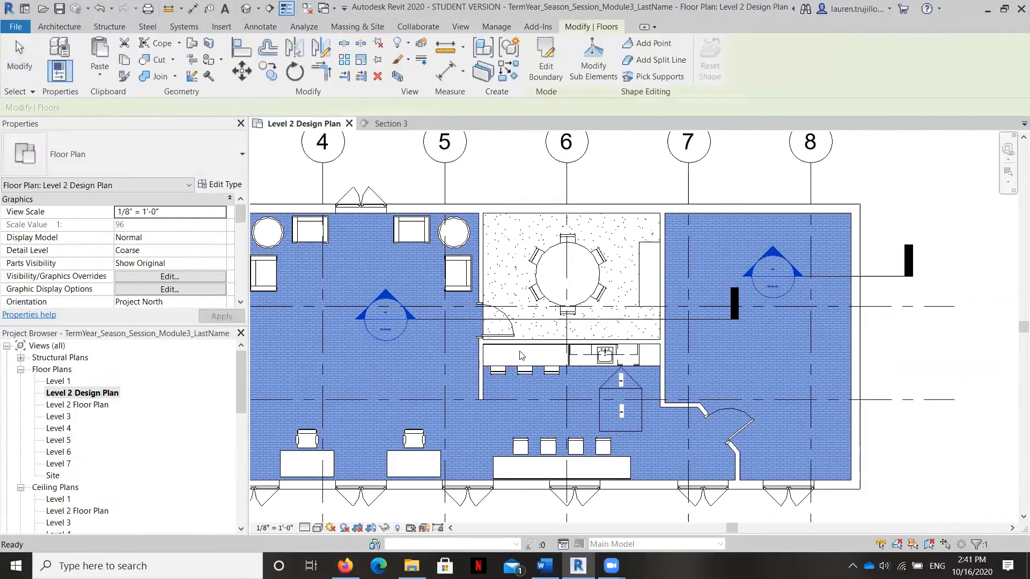
{"action": "key", "text": "Escape"}
Step: Start a new floor of type Finish layer-carpet on the Level 2 Design Plan with a rectangular boundary line
{"action": "scroll", "coordinate": [799, 290], "scroll_direction": "down", "scroll_amount": 2}
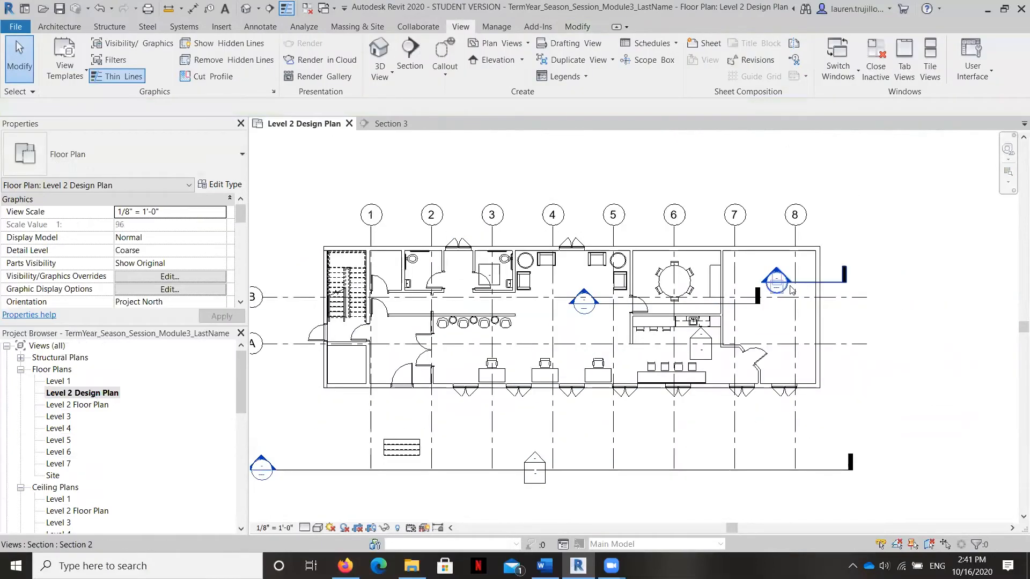
{"action": "scroll", "coordinate": [655, 291], "scroll_direction": "up", "scroll_amount": 3}
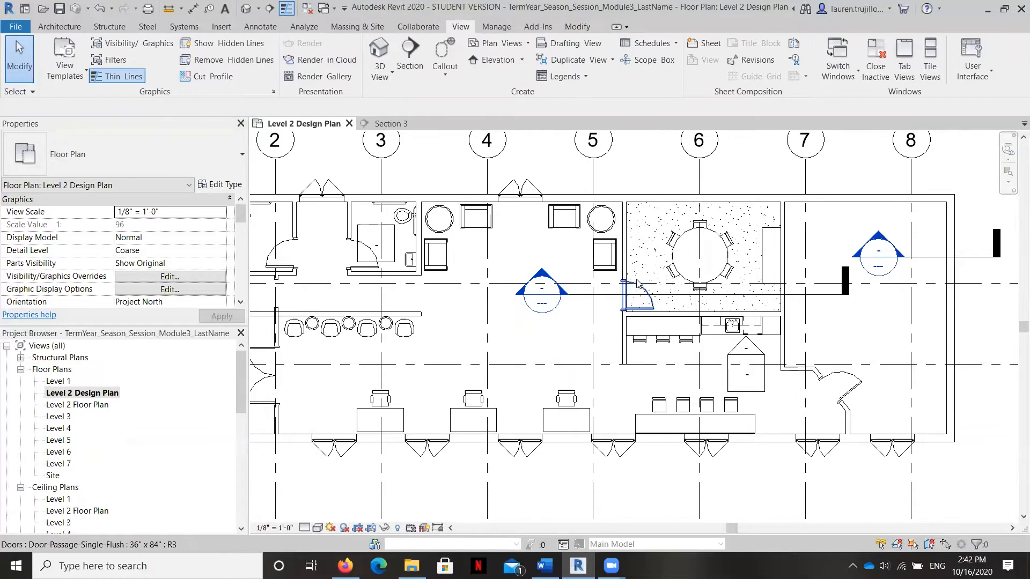
{"action": "scroll", "coordinate": [698, 258], "scroll_direction": "down", "scroll_amount": 1}
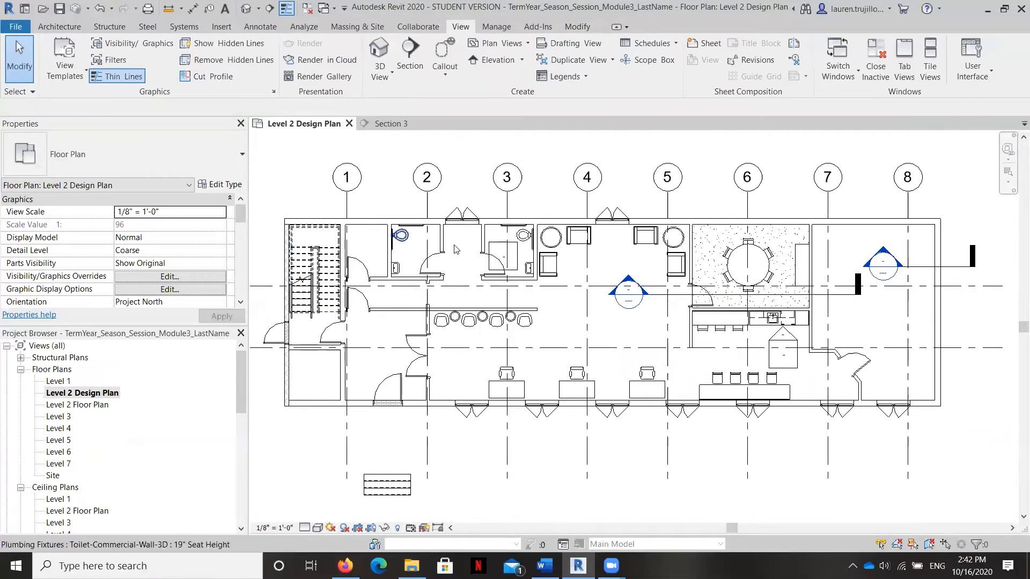
{"action": "scroll", "coordinate": [455, 250], "scroll_direction": "up", "scroll_amount": 1}
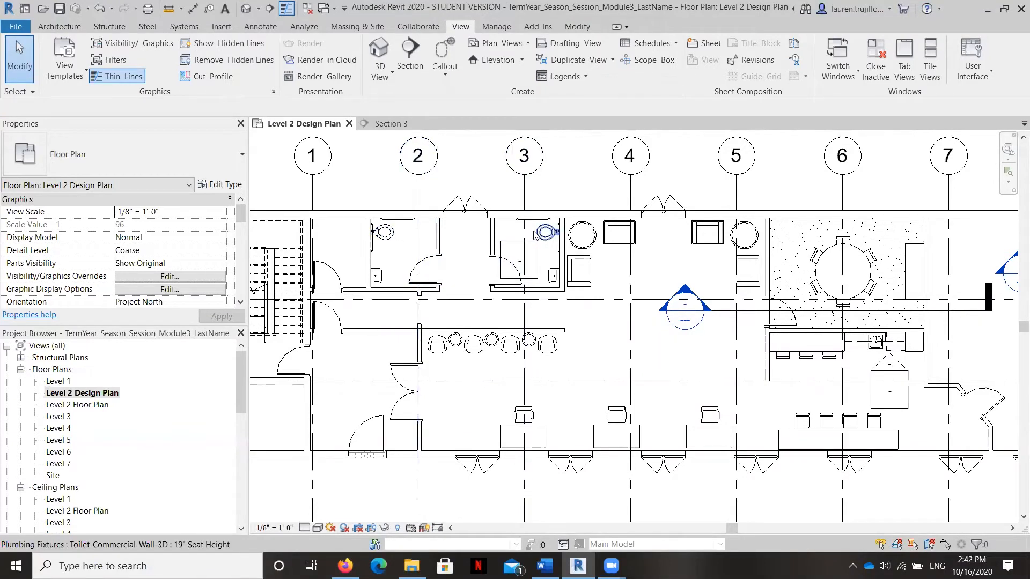
{"action": "scroll", "coordinate": [582, 231], "scroll_direction": "down", "scroll_amount": 1}
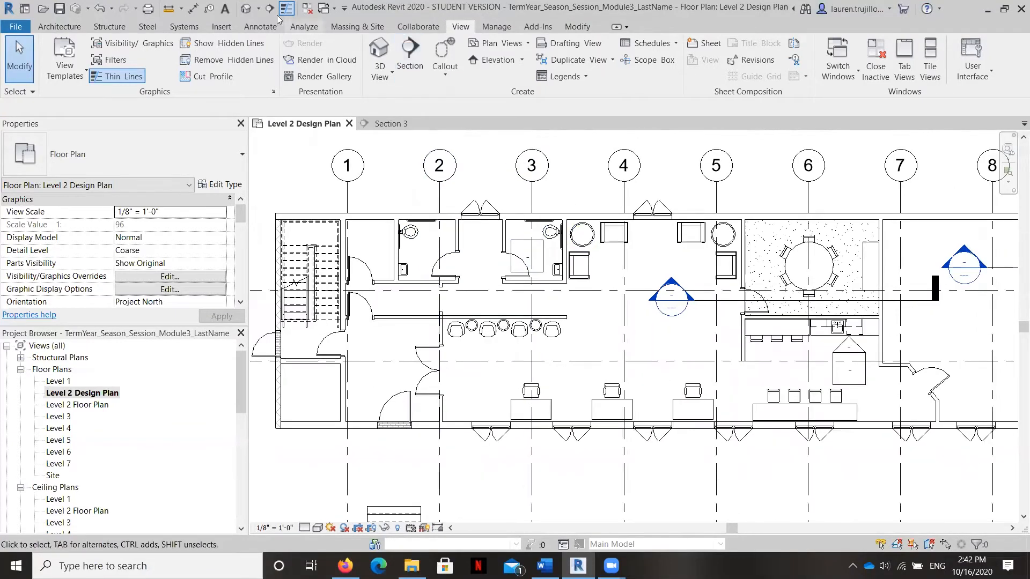
{"action": "left_click", "coordinate": [60, 28]}
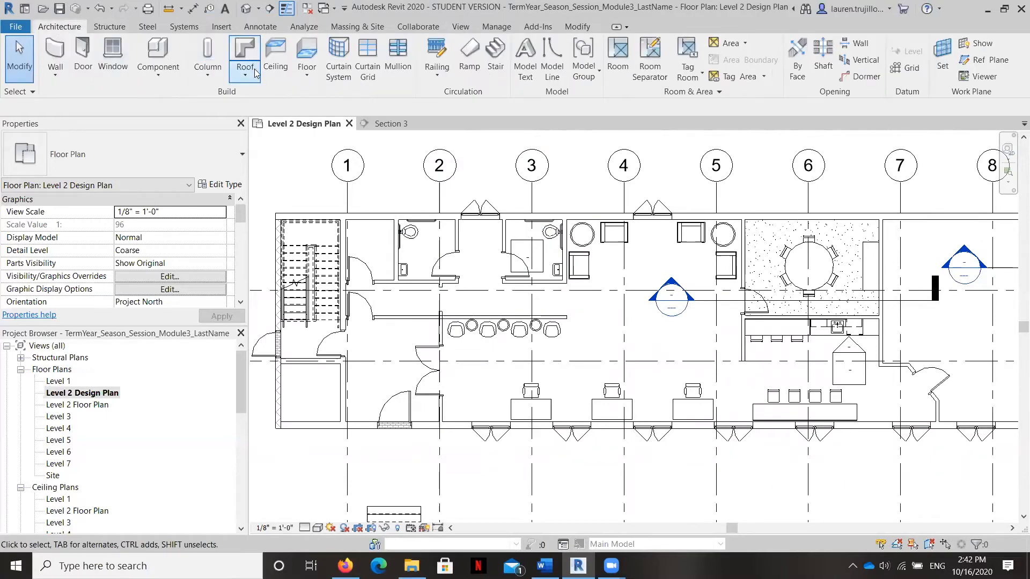
{"action": "left_click", "coordinate": [302, 61]}
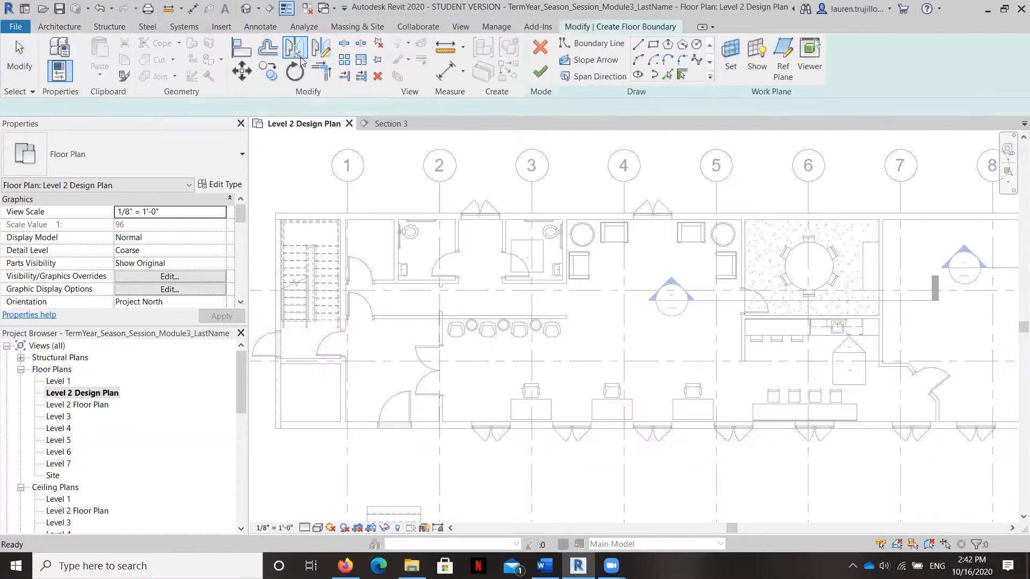
{"action": "left_click", "coordinate": [239, 155]}
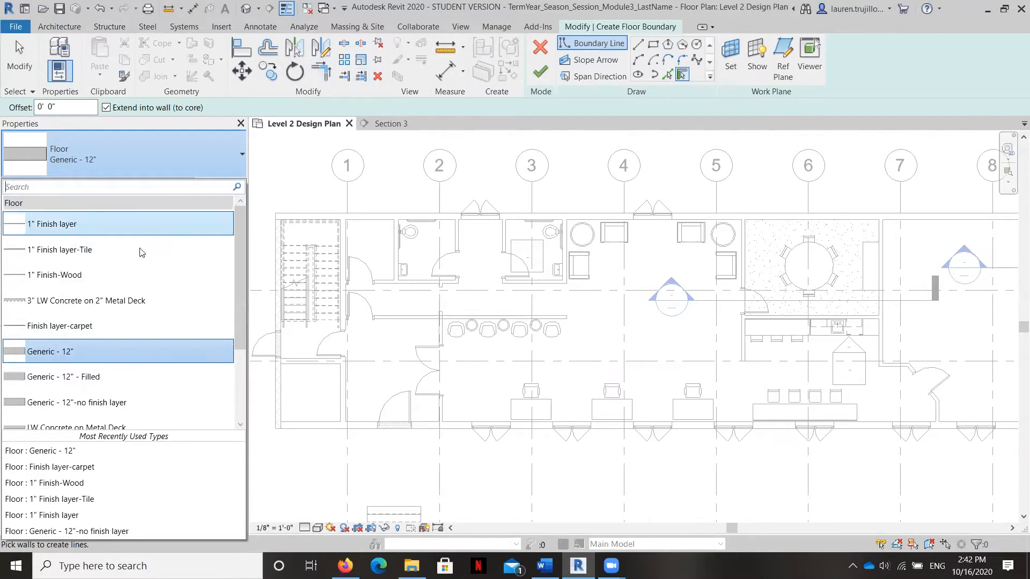
{"action": "left_click", "coordinate": [74, 332]}
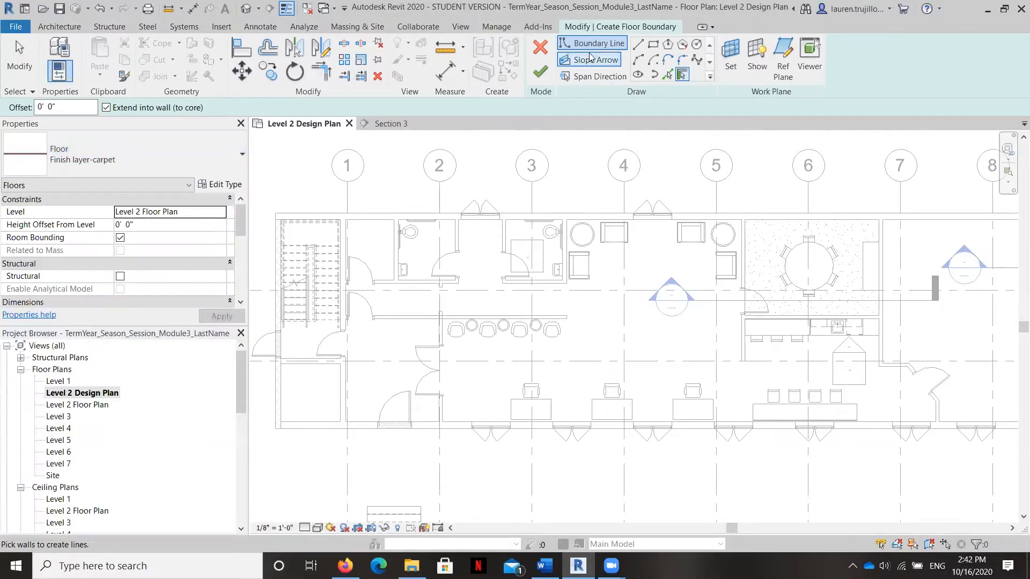
{"action": "left_click", "coordinate": [654, 43]}
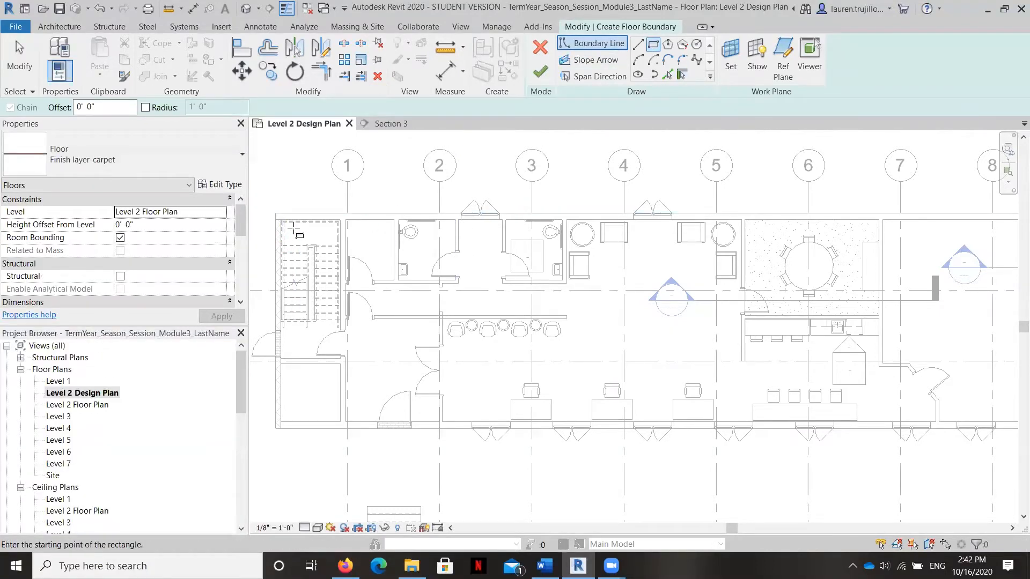
{"action": "scroll", "coordinate": [291, 216], "scroll_direction": "up", "scroll_amount": 4}
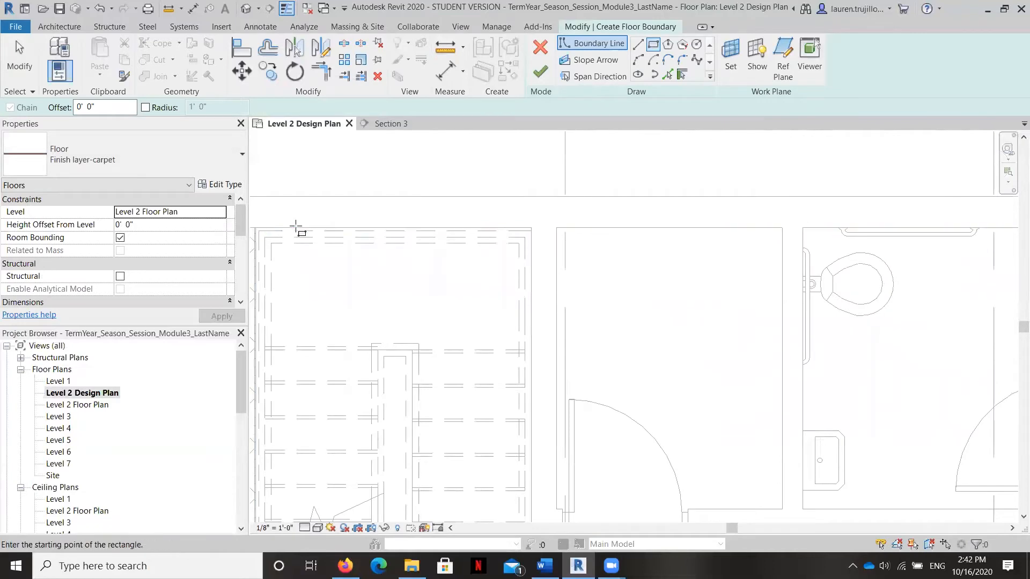
{"action": "scroll", "coordinate": [292, 225], "scroll_direction": "up", "scroll_amount": 4}
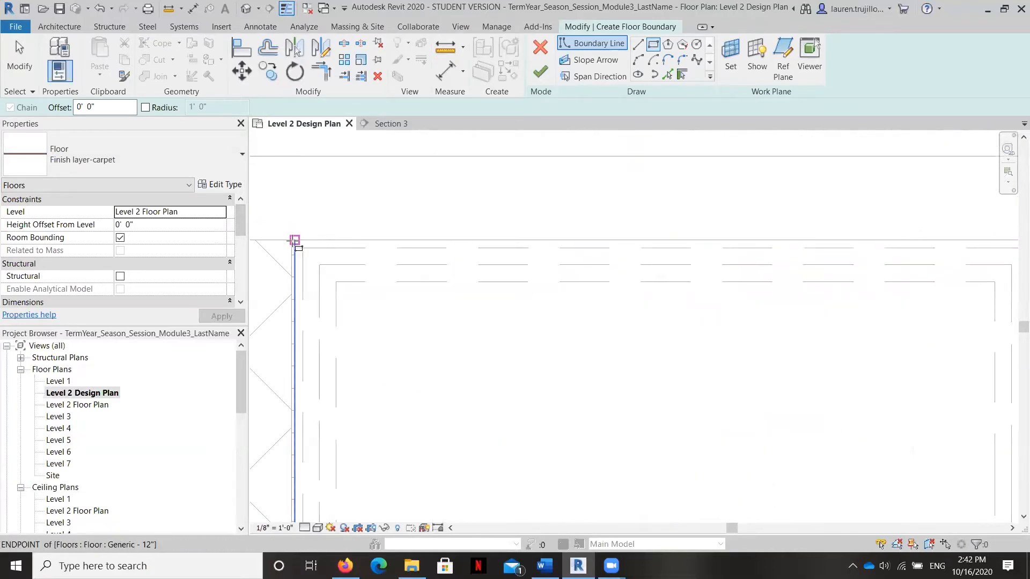
{"action": "left_click", "coordinate": [292, 240]}
{"action": "scroll", "coordinate": [322, 214], "scroll_direction": "down", "scroll_amount": 5}
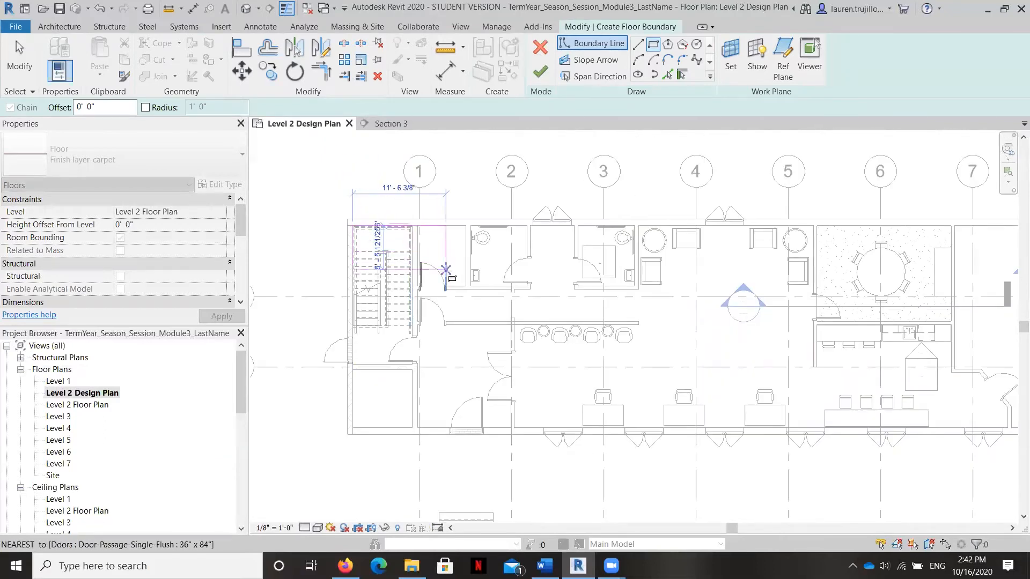
{"action": "key", "text": "Escape"}
Step: Draw a rectangular floor boundary along the inside wall faces, from the stair wall corner at grid 1 to the opposite exterior corner beyond grid 8
{"action": "scroll", "coordinate": [425, 237], "scroll_direction": "up", "scroll_amount": 5}
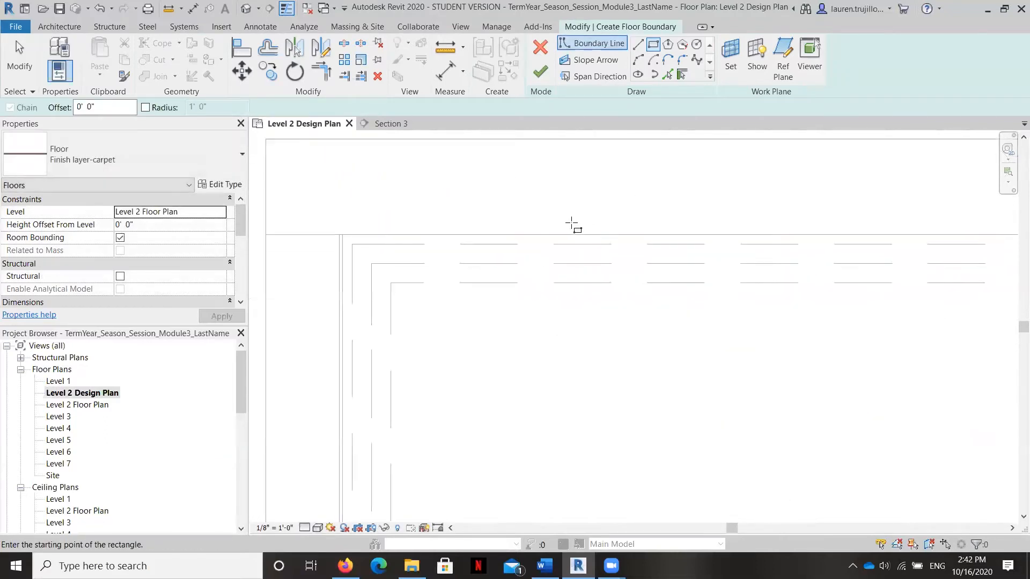
{"action": "scroll", "coordinate": [392, 197], "scroll_direction": "down", "scroll_amount": 3}
{"action": "scroll", "coordinate": [588, 216], "scroll_direction": "up", "scroll_amount": 3}
{"action": "left_click", "coordinate": [588, 216]}
{"action": "scroll", "coordinate": [568, 231], "scroll_direction": "down", "scroll_amount": 5}
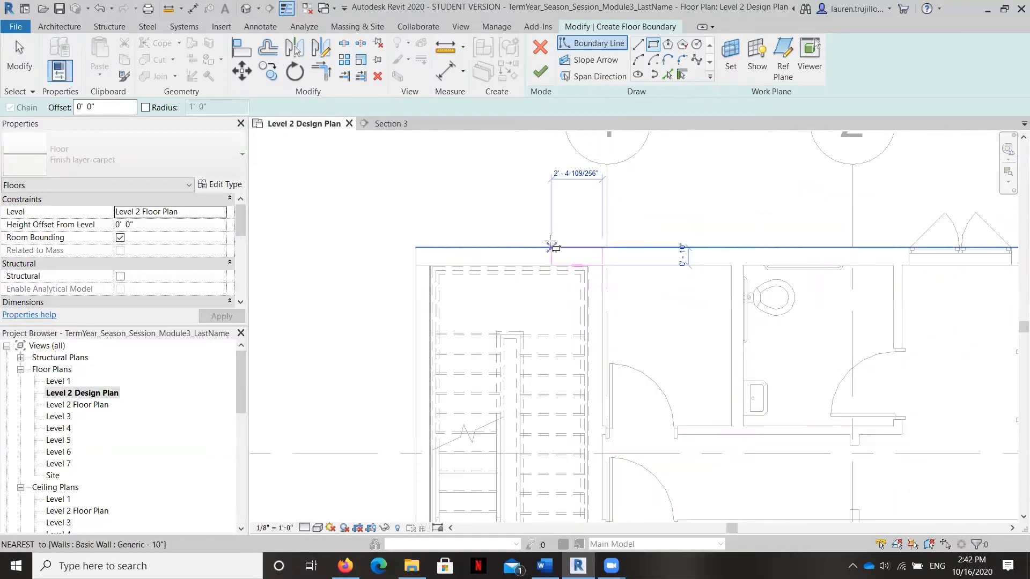
{"action": "scroll", "coordinate": [955, 386], "scroll_direction": "up", "scroll_amount": 4}
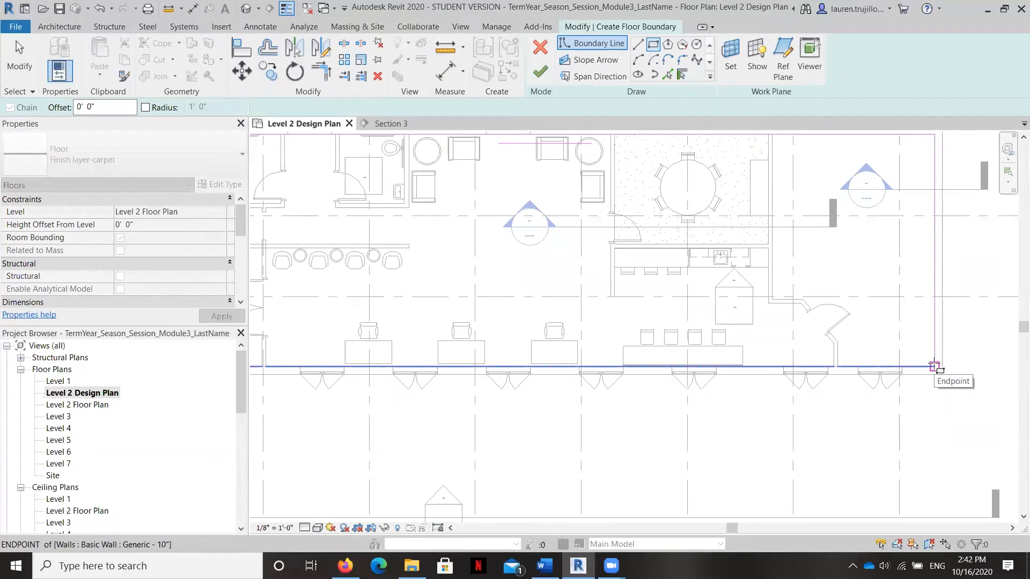
{"action": "left_click", "coordinate": [934, 366]}
{"action": "scroll", "coordinate": [935, 364], "scroll_direction": "down", "scroll_amount": 4}
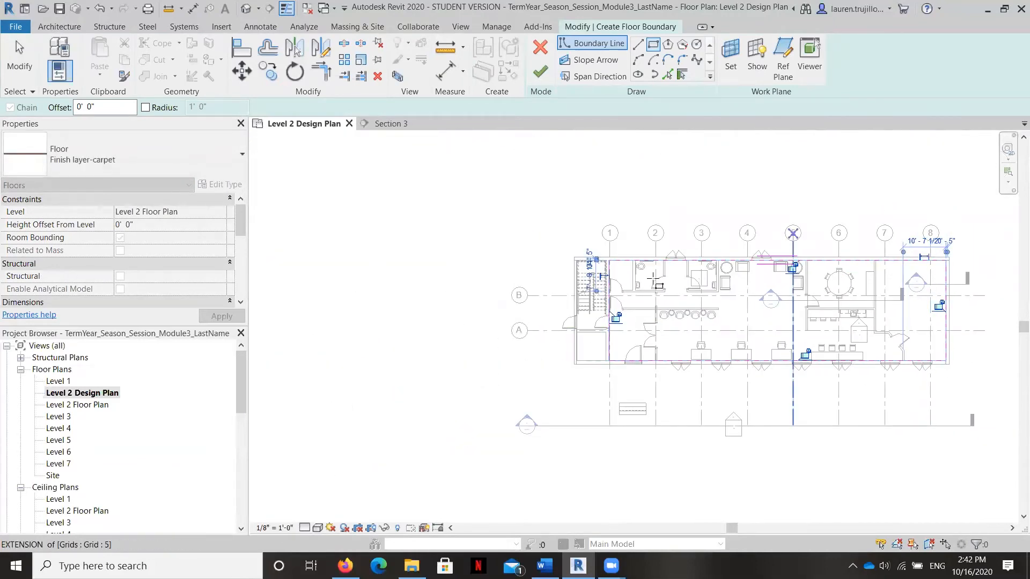
{"action": "key", "text": "Escape"}
{"action": "scroll", "coordinate": [746, 278], "scroll_direction": "up", "scroll_amount": 4}
{"action": "key", "text": "Escape"}
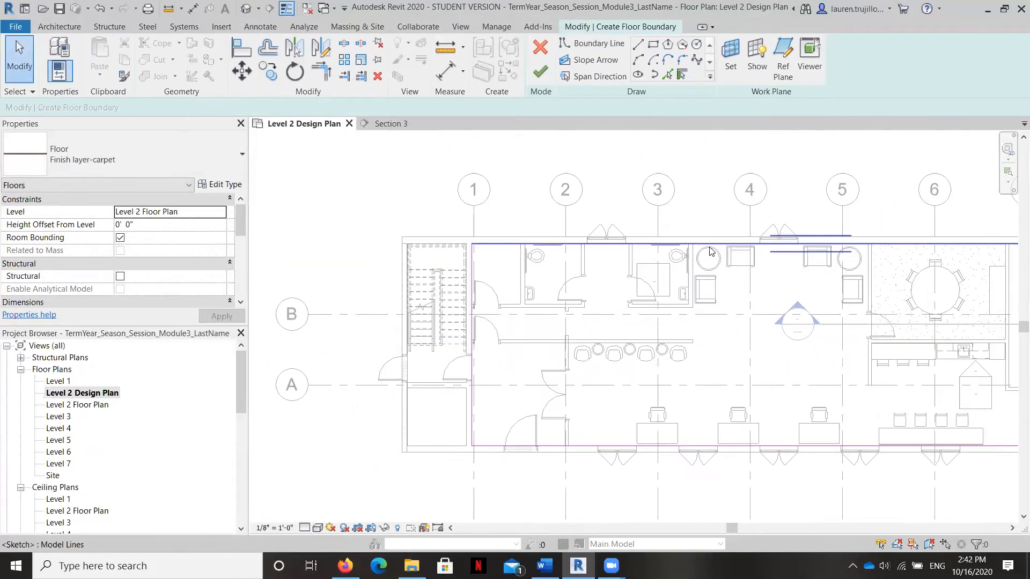
Step: Replace the upper boundary line with lines from the grid 1 corner to the inner corner of the grid 2 restroom and down its wall
{"action": "left_click", "coordinate": [710, 251]}
{"action": "key", "text": "Escape"}
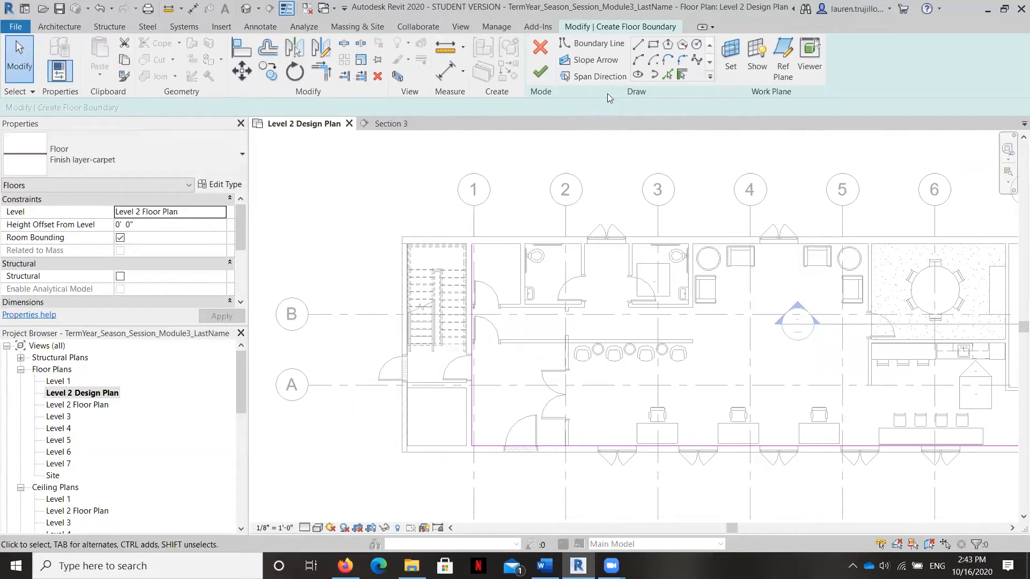
{"action": "left_click", "coordinate": [639, 46]}
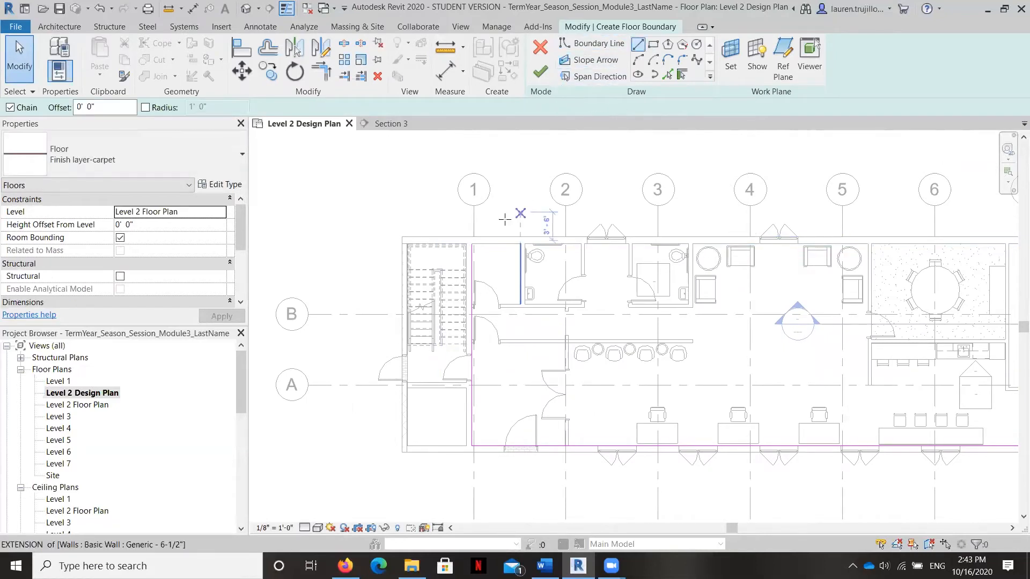
{"action": "left_click", "coordinate": [472, 243]}
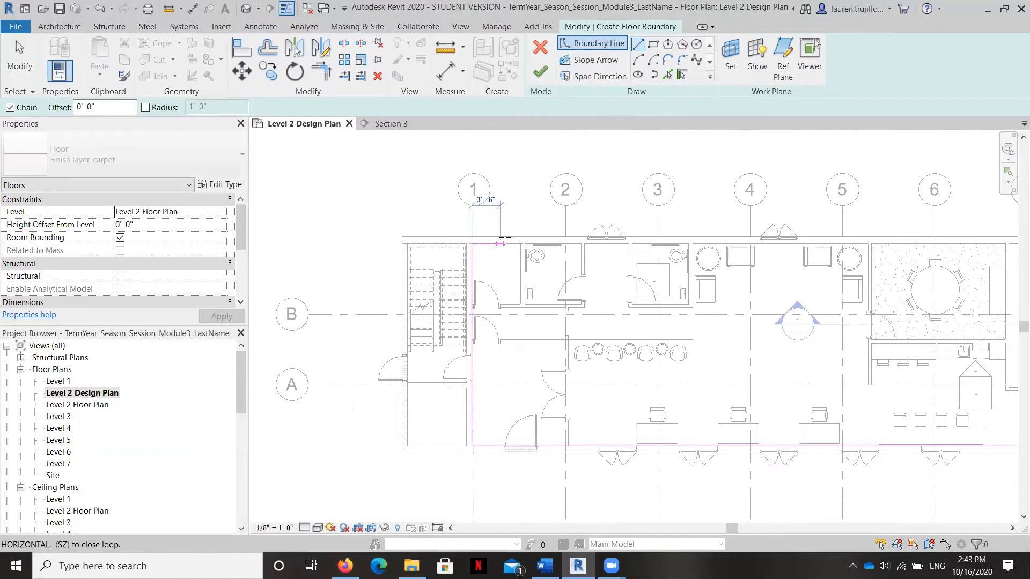
{"action": "scroll", "coordinate": [519, 240], "scroll_direction": "up", "scroll_amount": 3}
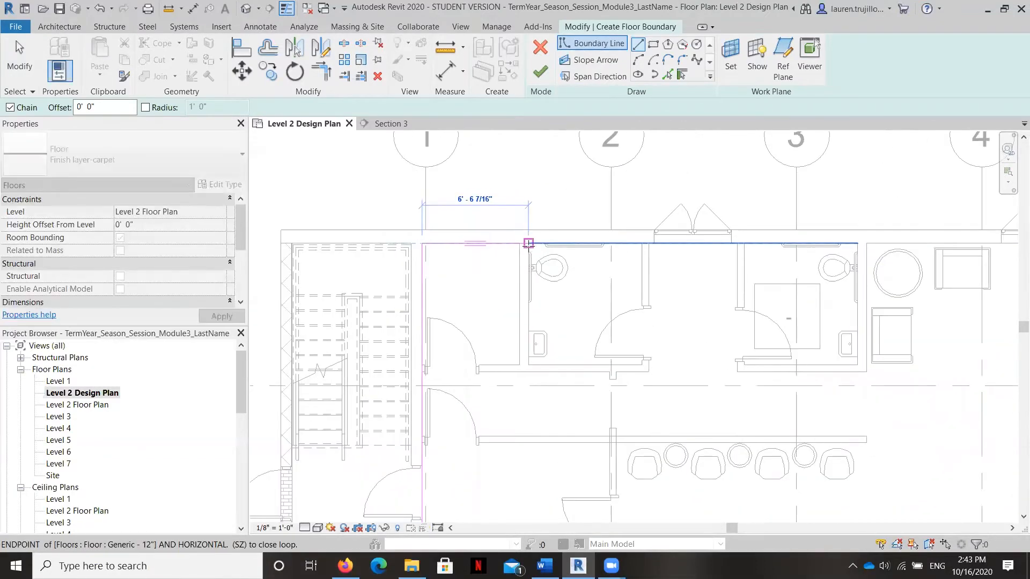
{"action": "scroll", "coordinate": [529, 243], "scroll_direction": "up", "scroll_amount": 3}
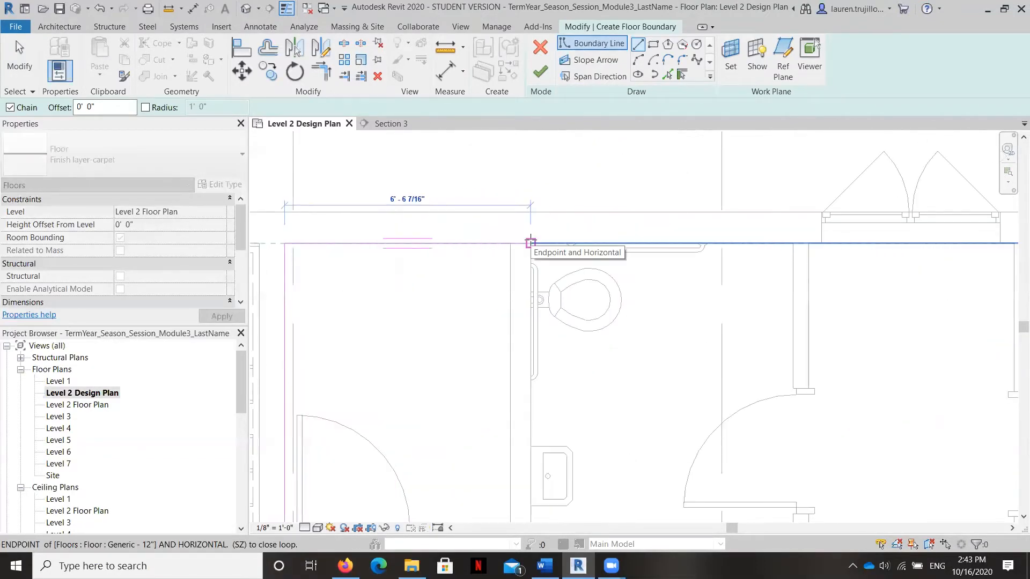
{"action": "left_click", "coordinate": [530, 243]}
{"action": "scroll", "coordinate": [510, 290], "scroll_direction": "down", "scroll_amount": 5}
{"action": "scroll", "coordinate": [537, 365], "scroll_direction": "up", "scroll_amount": 1}
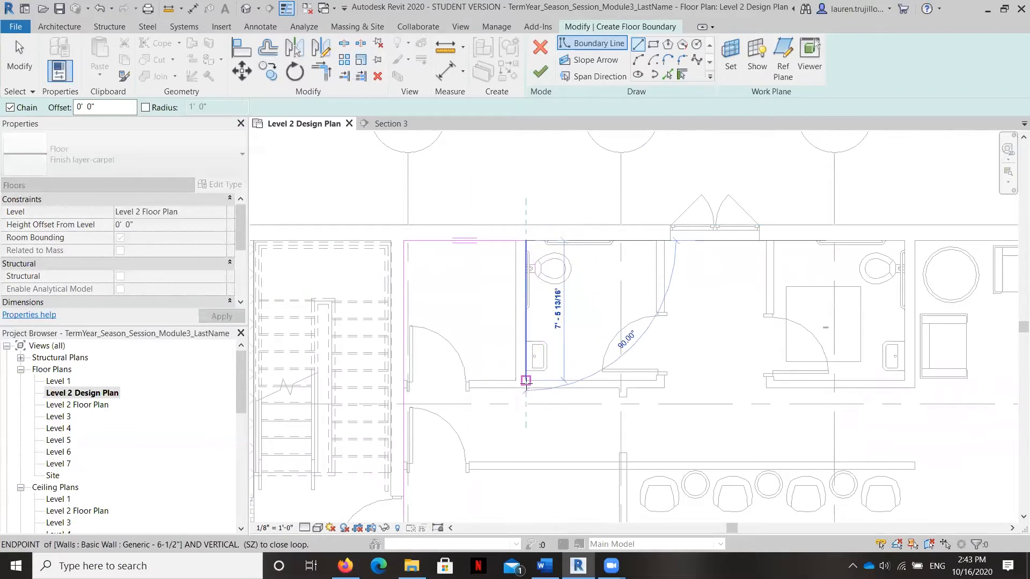
{"action": "left_click", "coordinate": [525, 381]}
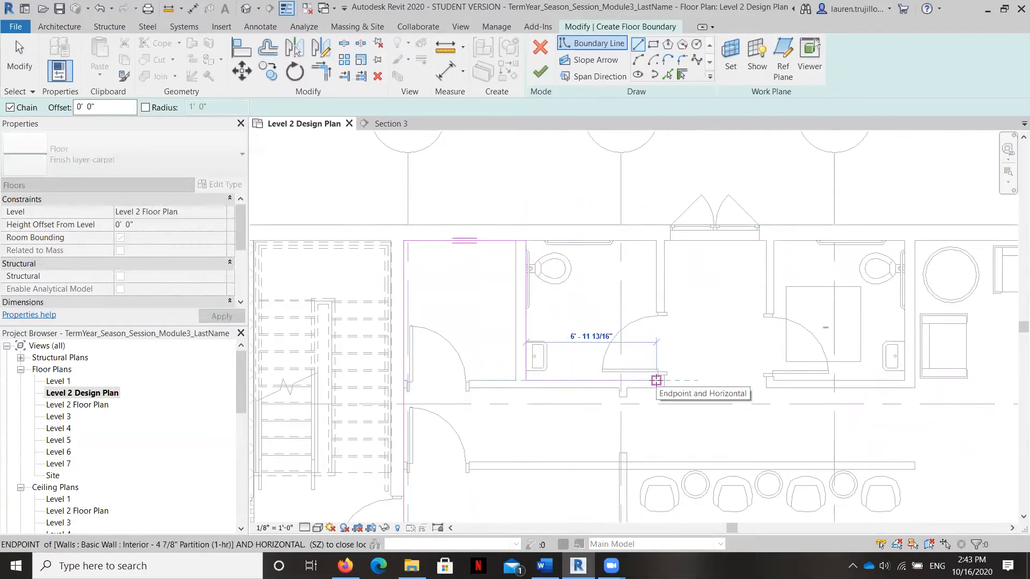
Step: Delete the vertical line at the grid 2 restroom and stretch the upper boundary line to the exterior wall corner beyond grid 8
{"action": "key", "text": "Escape"}
{"action": "key", "text": "Escape"}
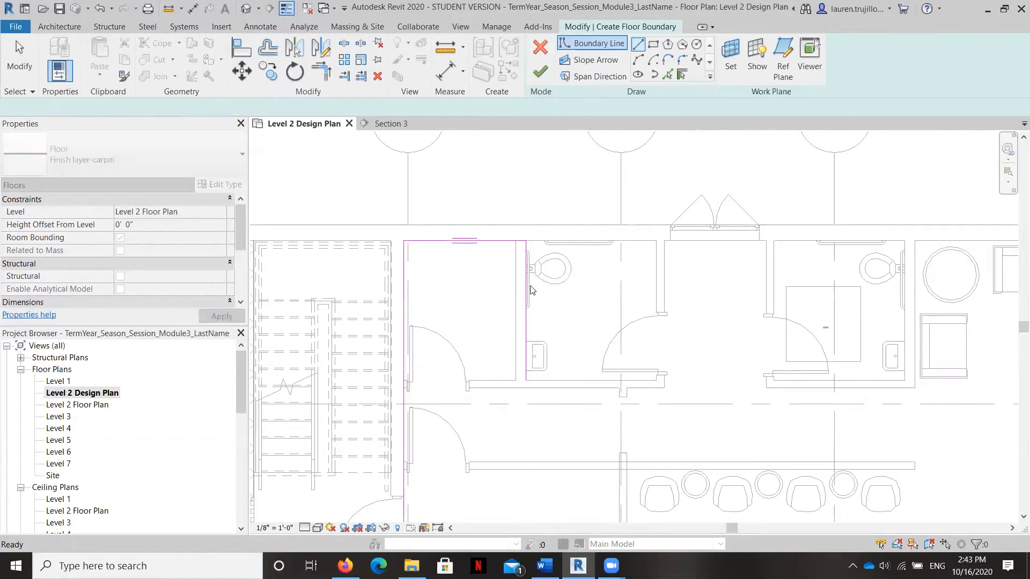
{"action": "left_click", "coordinate": [527, 290]}
{"action": "key", "text": "Delete"}
{"action": "left_click", "coordinate": [507, 240]}
{"action": "scroll", "coordinate": [454, 258], "scroll_direction": "down", "scroll_amount": 1}
{"action": "scroll", "coordinate": [391, 258], "scroll_direction": "down", "scroll_amount": 2}
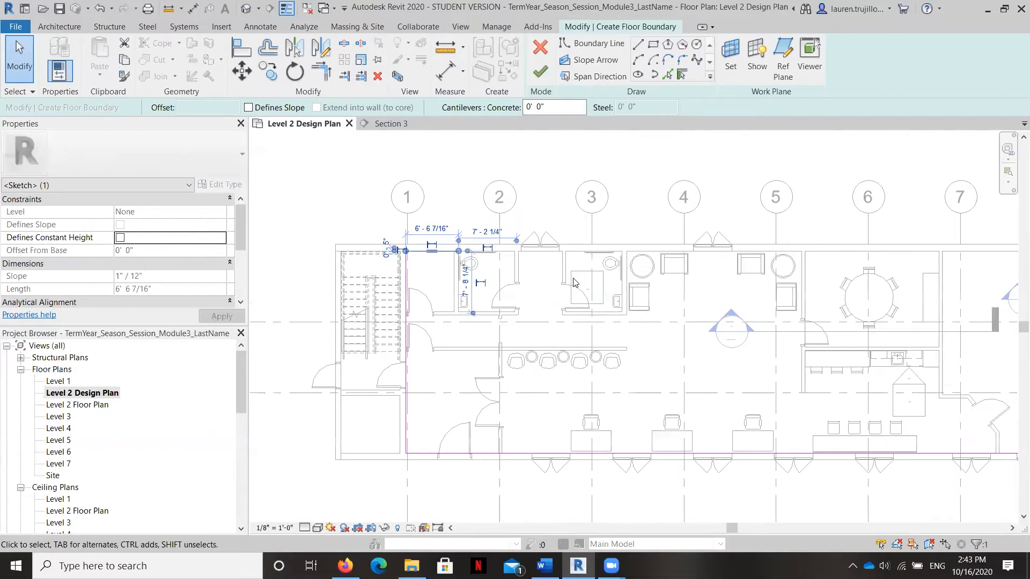
{"action": "left_click_drag", "start_coordinate": [463, 255], "coordinate": [912, 252]}
{"action": "scroll", "coordinate": [761, 275], "scroll_direction": "down", "scroll_amount": 2}
{"action": "scroll", "coordinate": [859, 269], "scroll_direction": "up", "scroll_amount": 5}
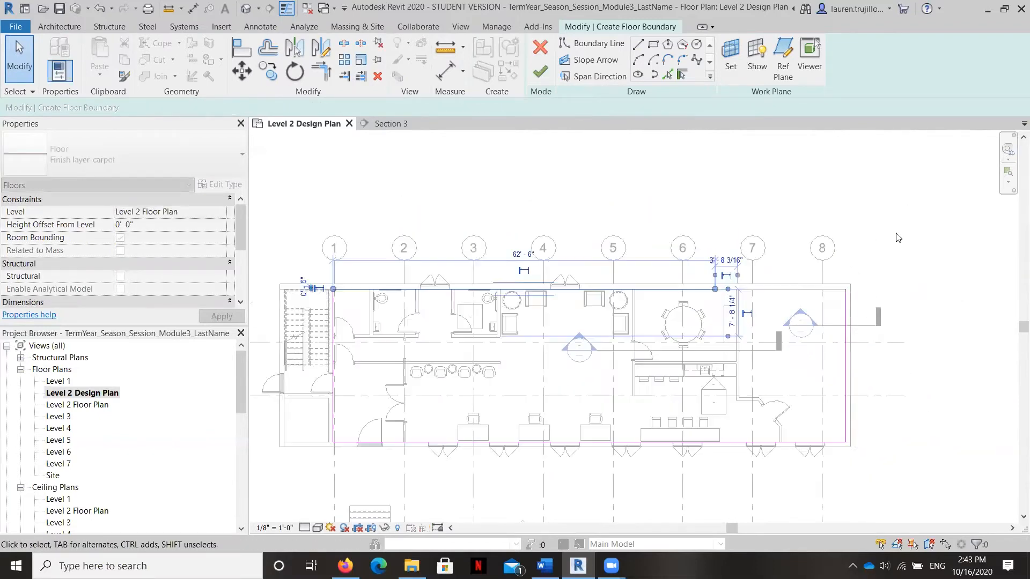
{"action": "left_click_drag", "start_coordinate": [585, 302], "coordinate": [846, 300]}
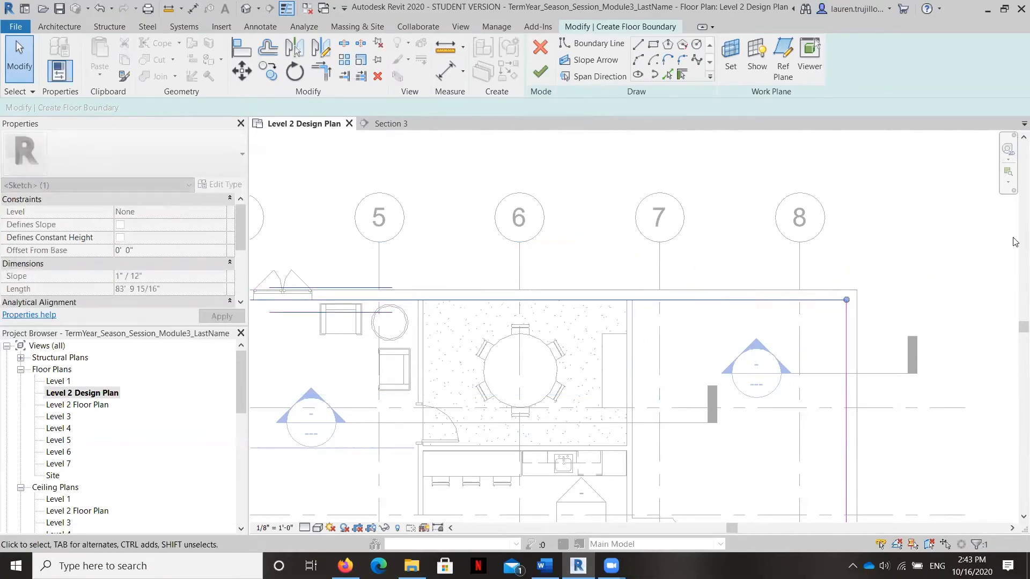
{"action": "scroll", "coordinate": [794, 244], "scroll_direction": "down", "scroll_amount": 2}
{"action": "scroll", "coordinate": [429, 293], "scroll_direction": "up", "scroll_amount": 3}
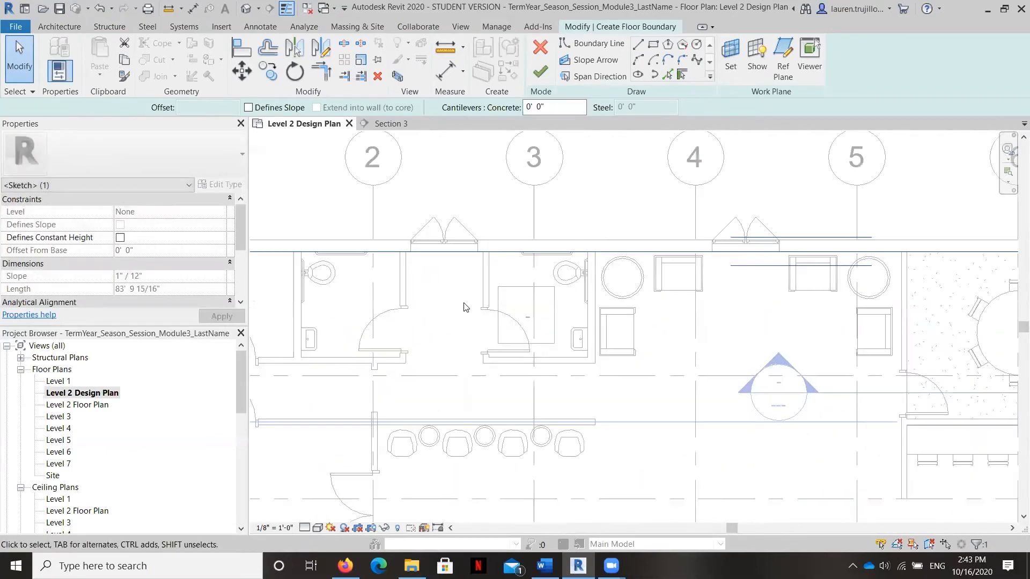
{"action": "key", "text": "Escape"}
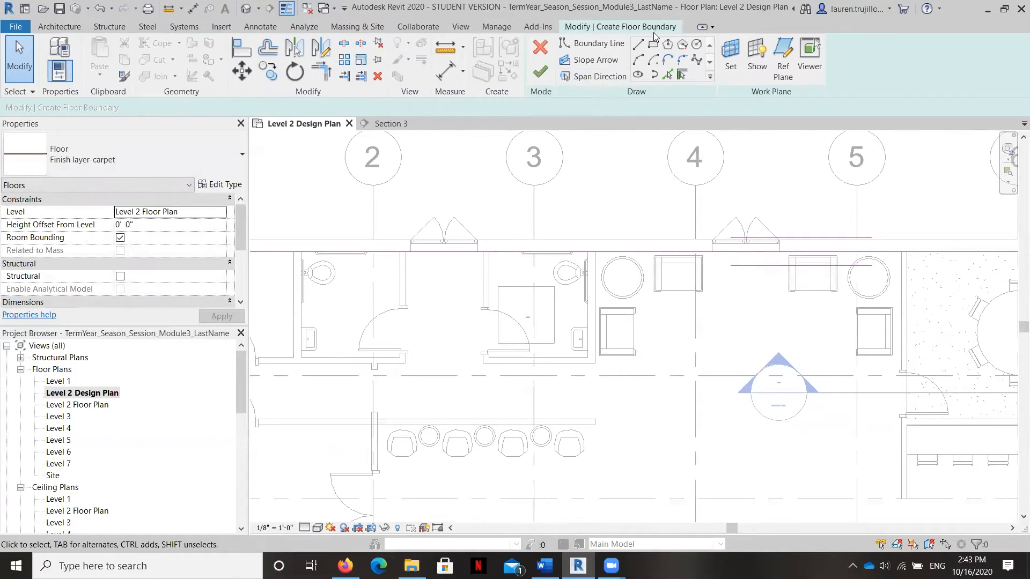
Step: Draw a 6' - 11 13/16" by 7' - 5 13/16" rectangular boundary along the inside walls of the restroom at grid 2
{"action": "left_click", "coordinate": [655, 46]}
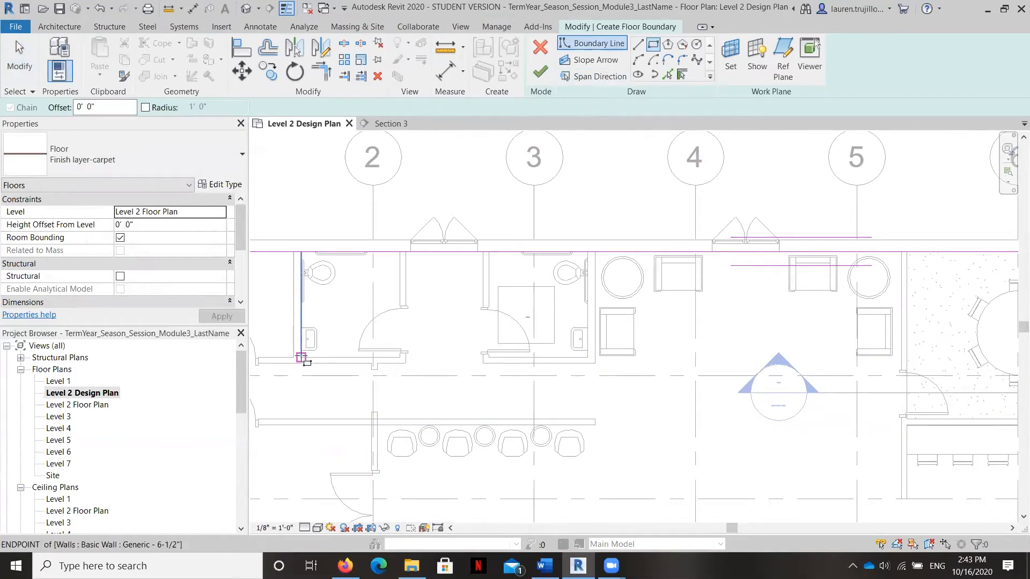
{"action": "left_click", "coordinate": [301, 357]}
{"action": "scroll", "coordinate": [392, 263], "scroll_direction": "up", "scroll_amount": 1}
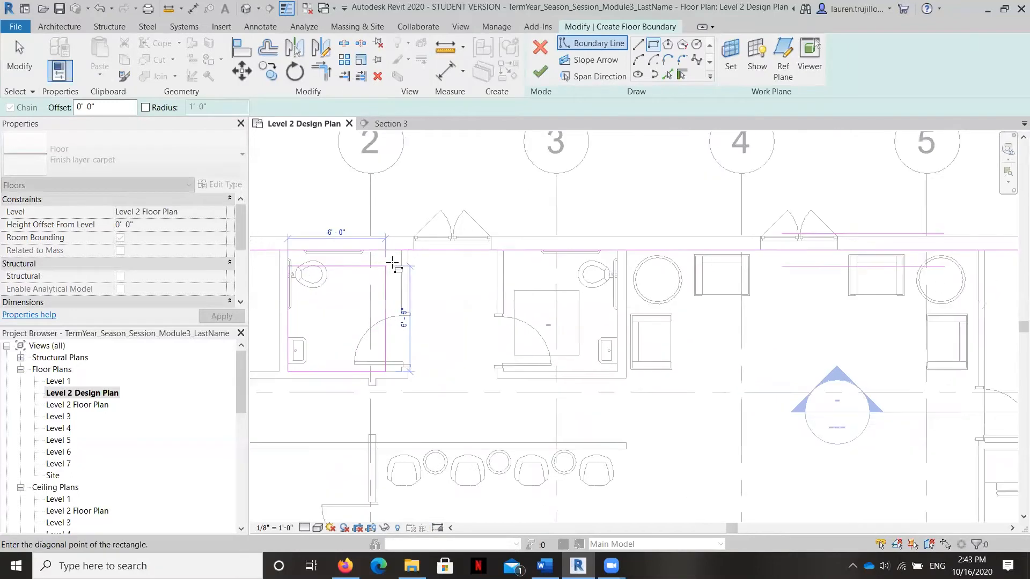
{"action": "scroll", "coordinate": [392, 263], "scroll_direction": "up", "scroll_amount": 1}
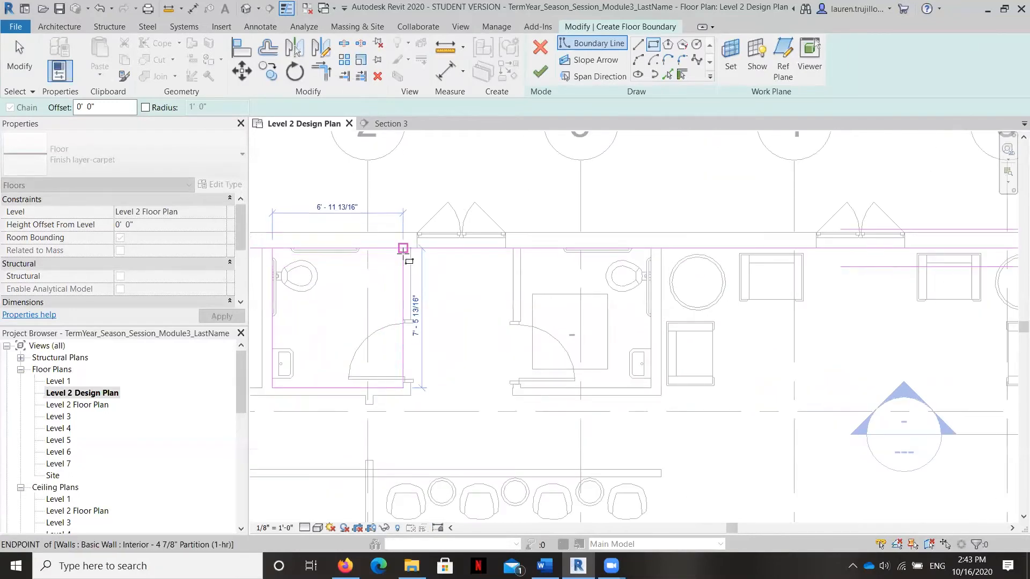
{"action": "left_click", "coordinate": [403, 248]}
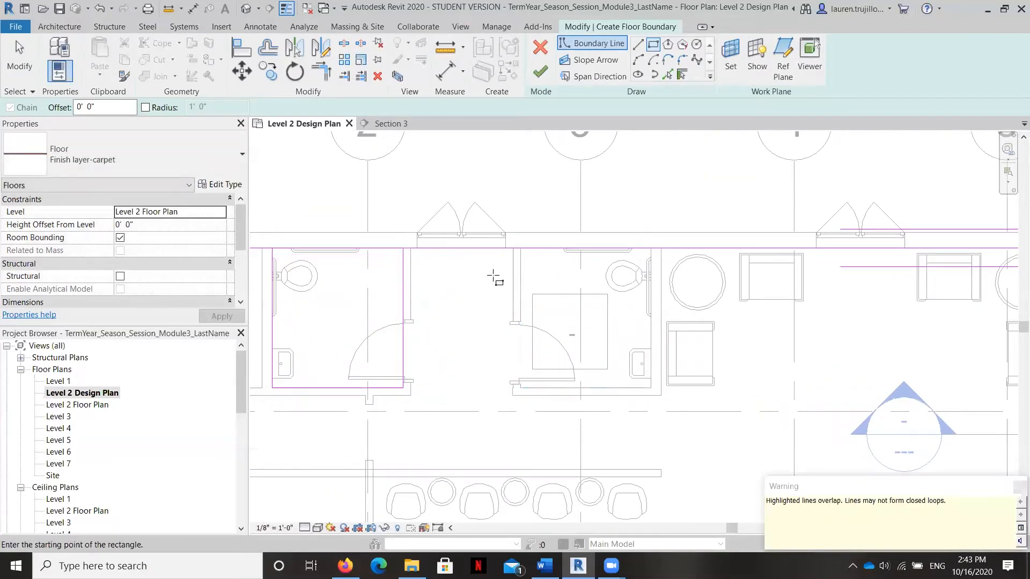
Step: Draw a rectangular boundary inside the restroom at grid 3 and delete the long boundary line along the upper exterior wall
{"action": "left_click", "coordinate": [520, 248]}
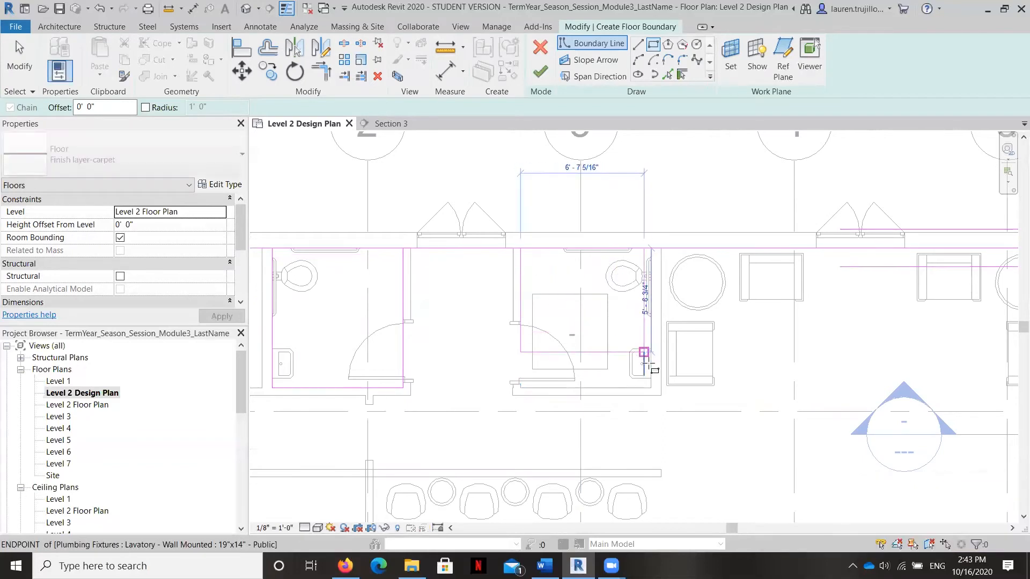
{"action": "left_click", "coordinate": [650, 387]}
{"action": "key", "text": "Escape"}
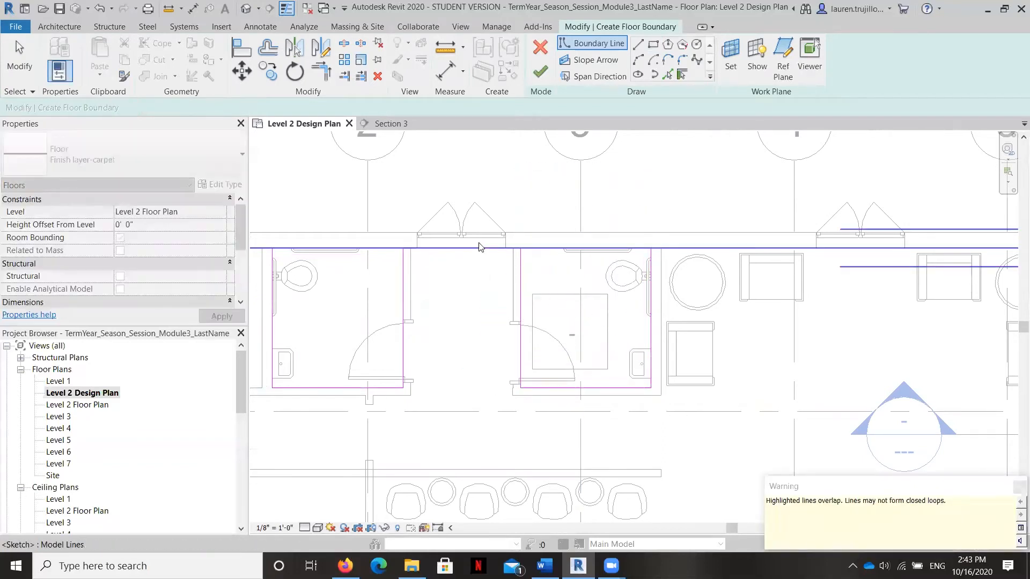
{"action": "left_click", "coordinate": [479, 248]}
{"action": "key", "text": "Delete"}
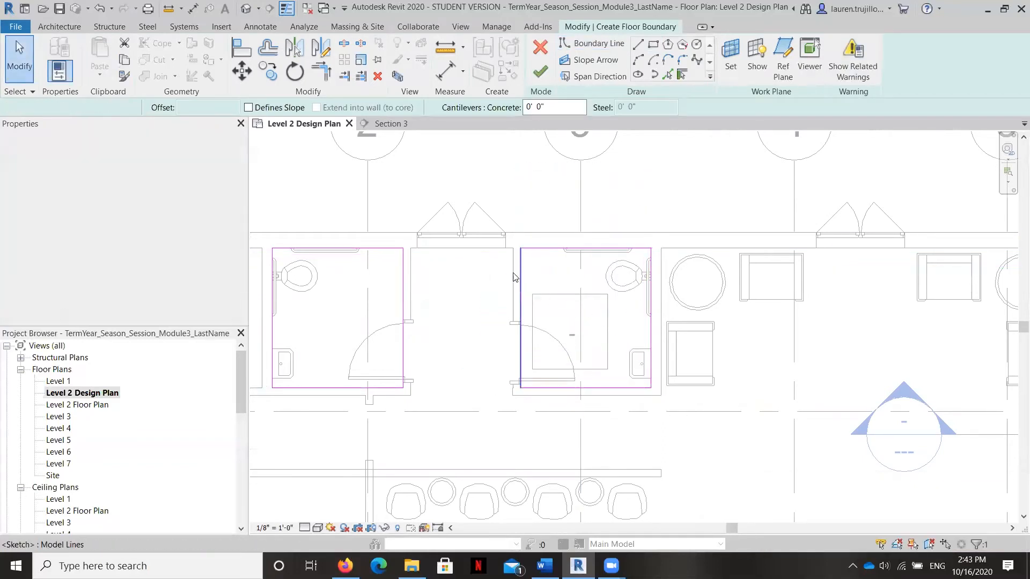
Step: Draw boundary lines from the grid 1 corner along the exterior wall and around the outer wall faces of the grid 2 restroom
{"action": "scroll", "coordinate": [535, 278], "scroll_direction": "down", "scroll_amount": 3}
{"action": "scroll", "coordinate": [536, 278], "scroll_direction": "down", "scroll_amount": 1}
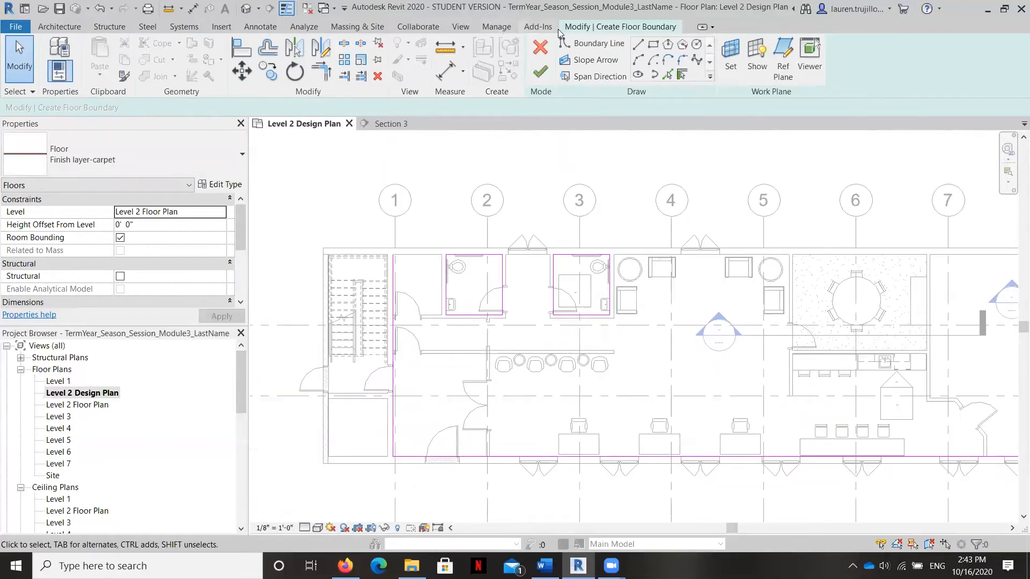
{"action": "left_click", "coordinate": [643, 46]}
{"action": "scroll", "coordinate": [395, 271], "scroll_direction": "up", "scroll_amount": 3}
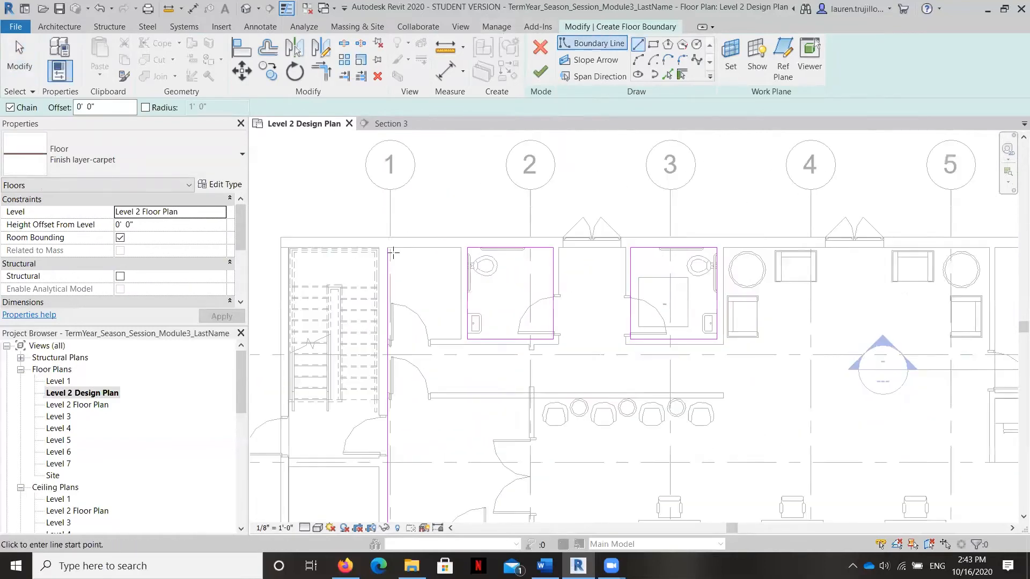
{"action": "left_click", "coordinate": [385, 245]}
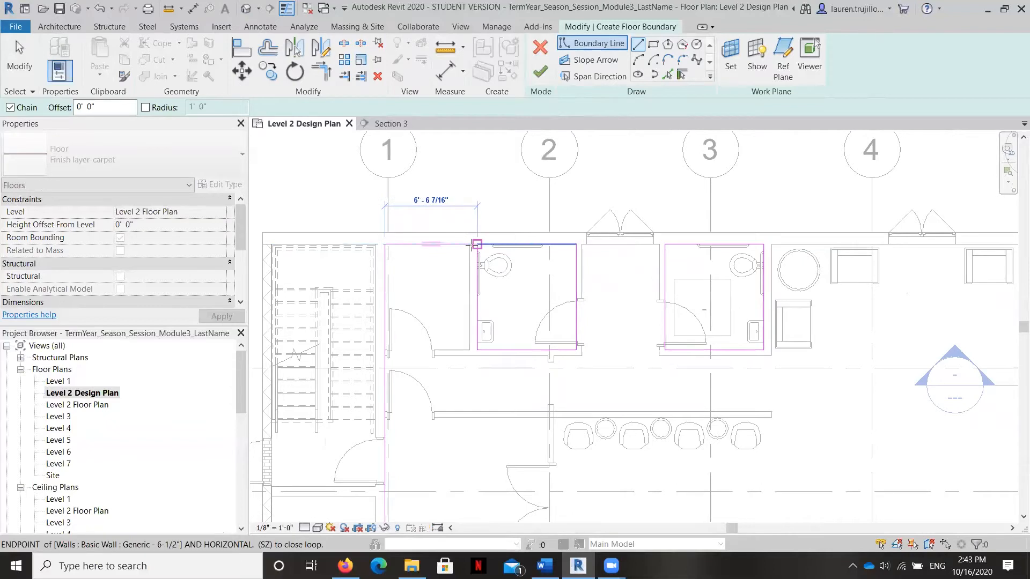
{"action": "left_click", "coordinate": [469, 246]}
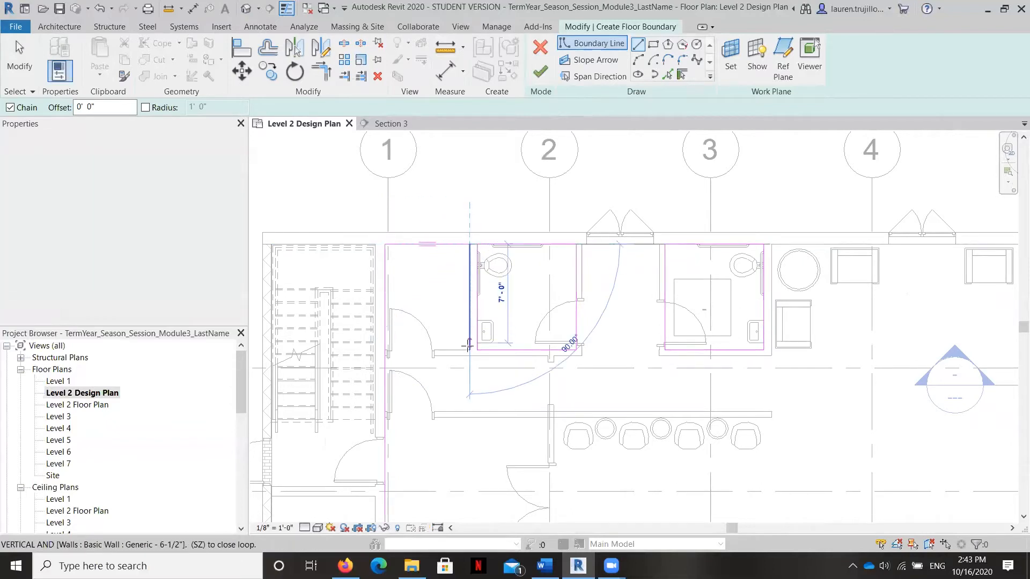
{"action": "left_click", "coordinate": [469, 354]}
{"action": "left_click", "coordinate": [579, 355]}
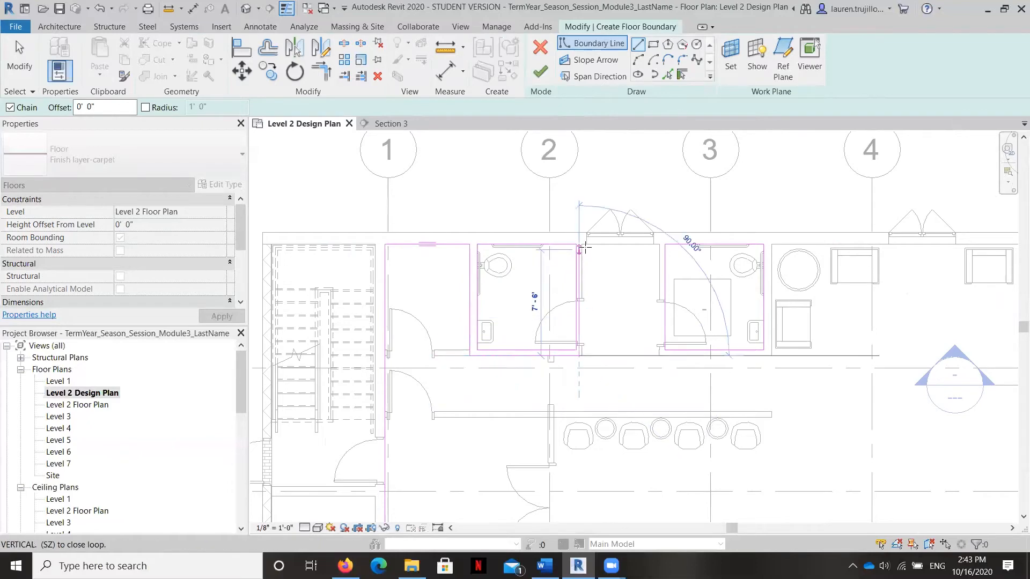
{"action": "scroll", "coordinate": [596, 326], "scroll_direction": "up", "scroll_amount": 3}
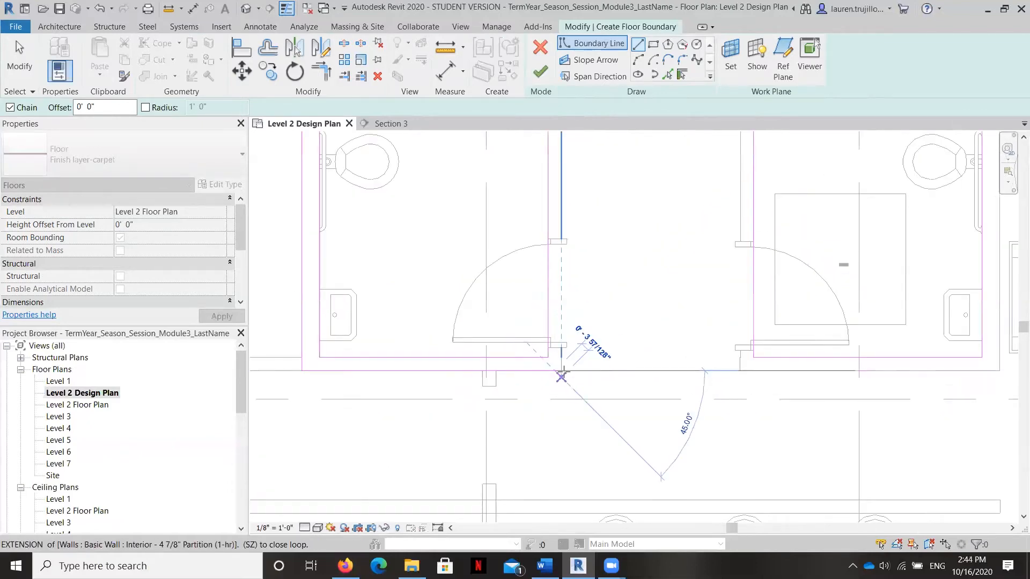
{"action": "scroll", "coordinate": [563, 371], "scroll_direction": "down", "scroll_amount": 3}
{"action": "left_click", "coordinate": [566, 244]}
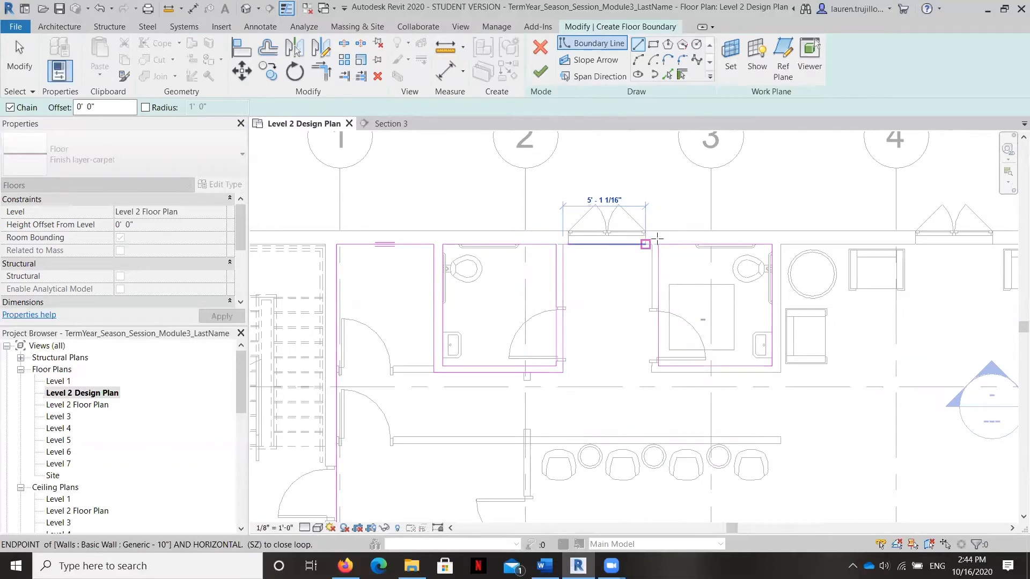
Step: Continue the boundary along the exterior wall to the grid 3 restroom and around its outer wall faces back to the exterior wall
{"action": "scroll", "coordinate": [653, 245], "scroll_direction": "up", "scroll_amount": 3}
{"action": "left_click", "coordinate": [650, 245]}
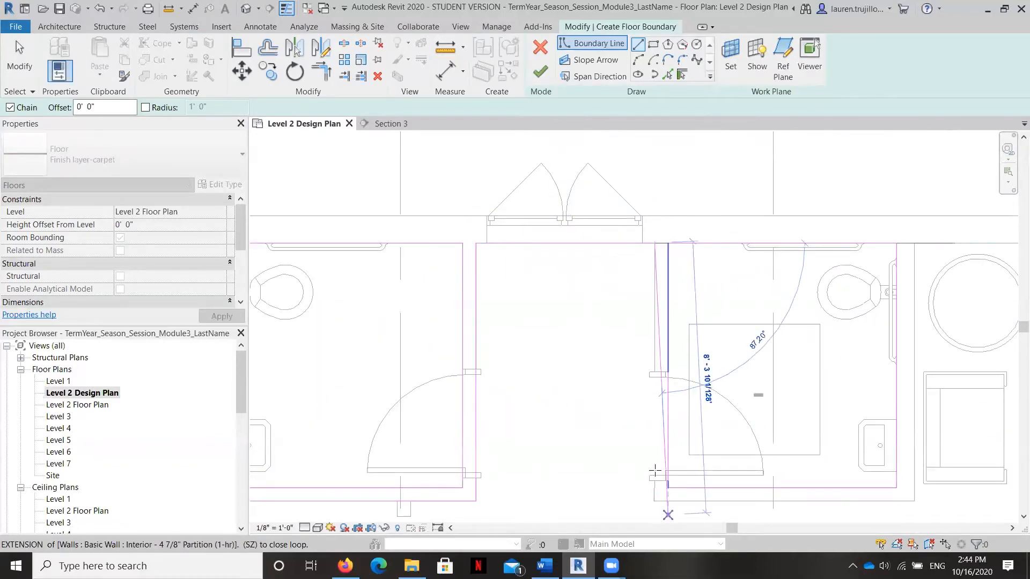
{"action": "scroll", "coordinate": [655, 470], "scroll_direction": "up", "scroll_amount": 2}
{"action": "scroll", "coordinate": [655, 471], "scroll_direction": "up", "scroll_amount": 2}
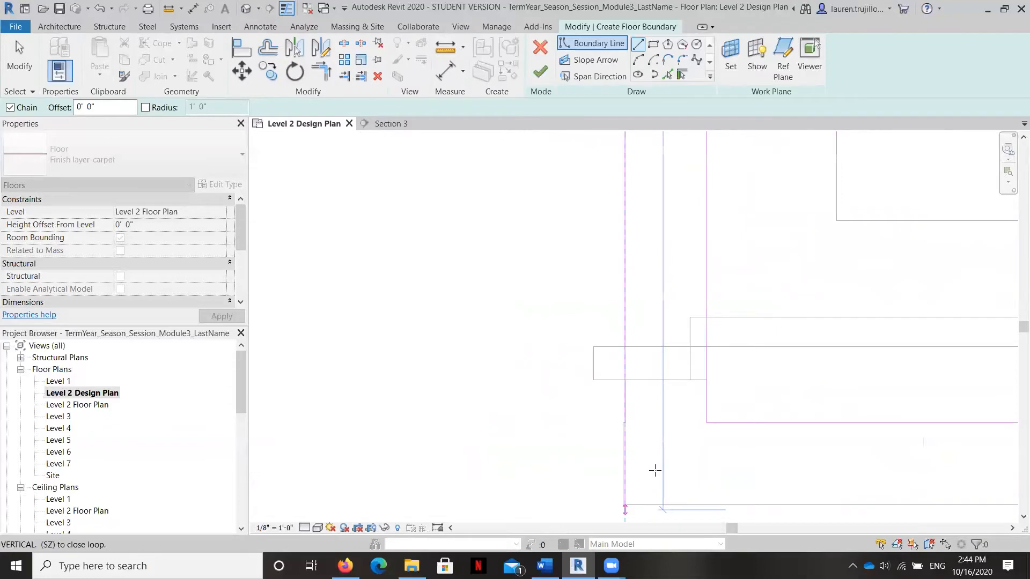
{"action": "scroll", "coordinate": [655, 471], "scroll_direction": "down", "scroll_amount": 5}
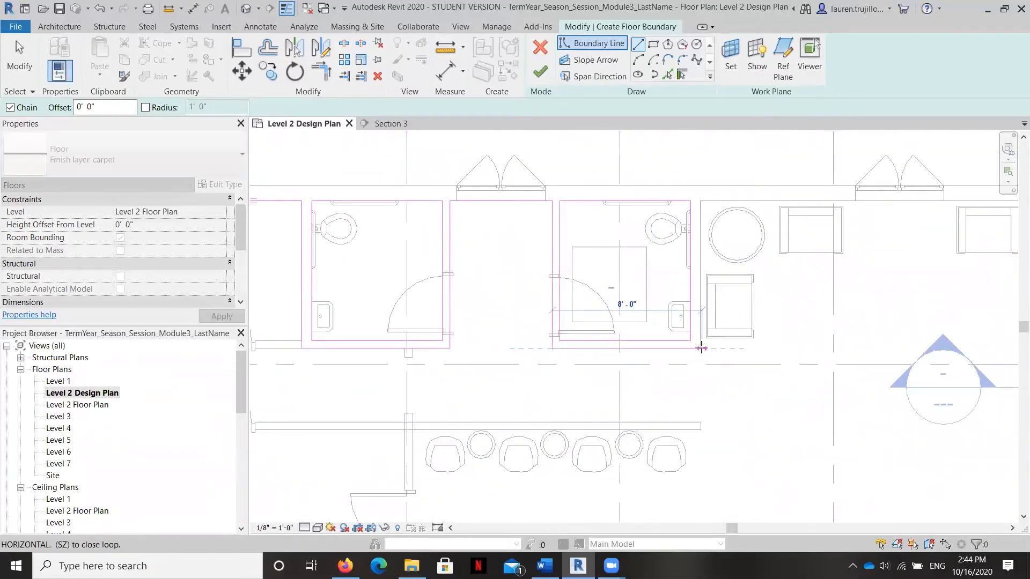
{"action": "scroll", "coordinate": [701, 348], "scroll_direction": "up", "scroll_amount": 4}
{"action": "left_click", "coordinate": [703, 350]}
{"action": "scroll", "coordinate": [692, 322], "scroll_direction": "down", "scroll_amount": 5}
{"action": "left_click", "coordinate": [692, 284]}
Step: Draw a 21' 8" boundary line along the exterior wall to the partition beyond grid 5 and align it with the inner wall face
{"action": "scroll", "coordinate": [889, 283], "scroll_direction": "up", "scroll_amount": 7}
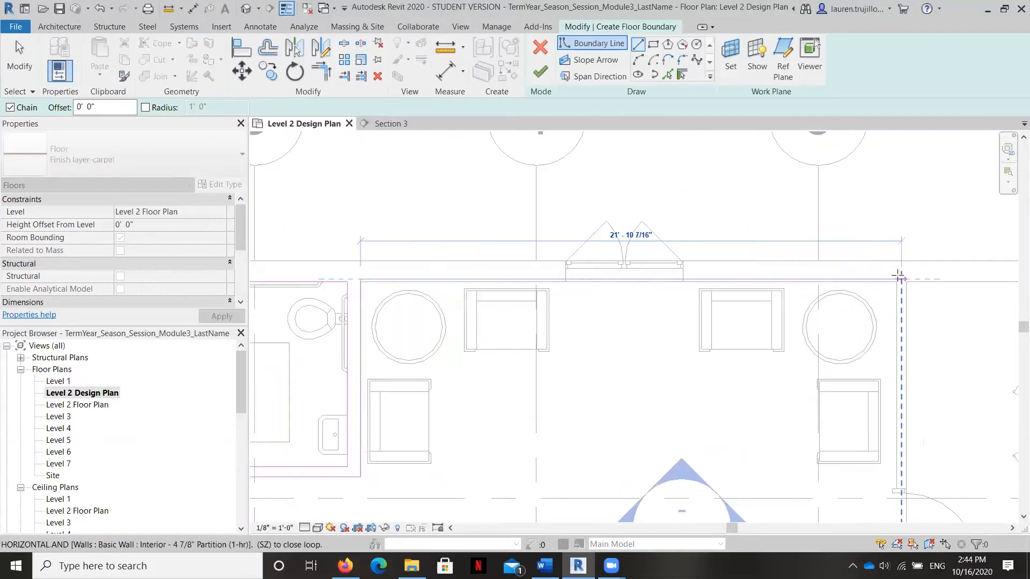
{"action": "left_click", "coordinate": [895, 284]}
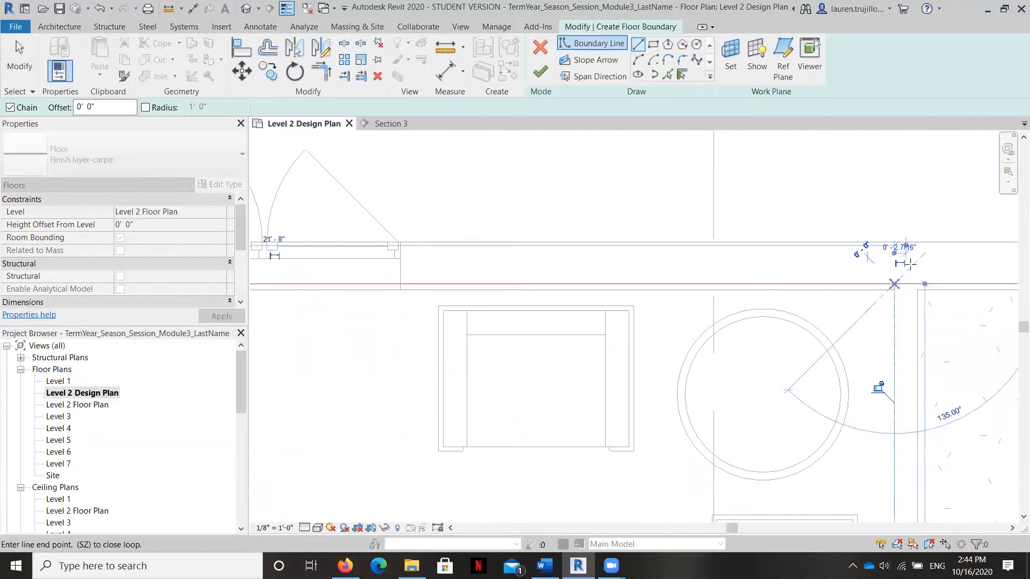
{"action": "key", "text": "Escape"}
{"action": "key", "text": "Escape"}
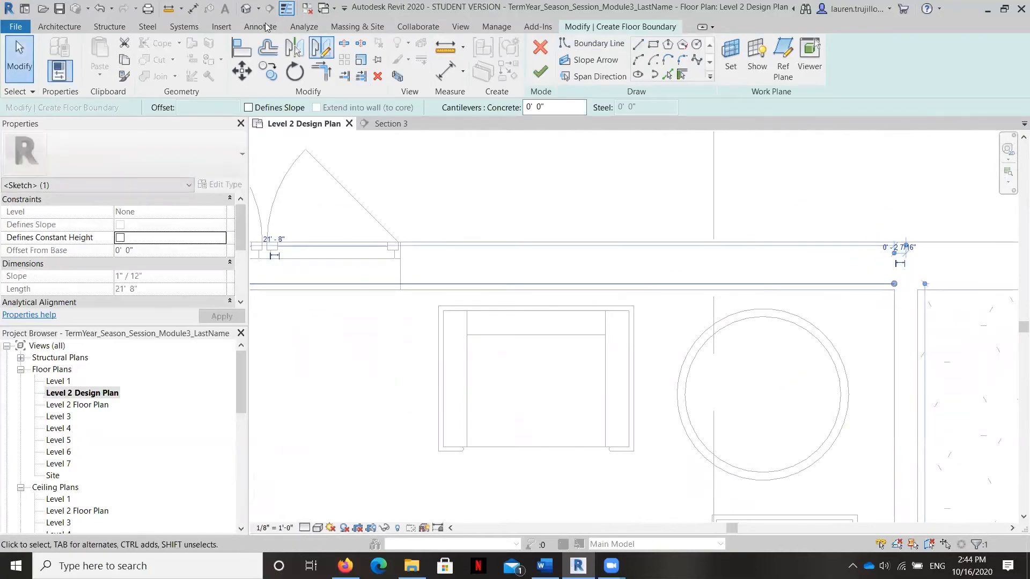
{"action": "left_click", "coordinate": [245, 48]}
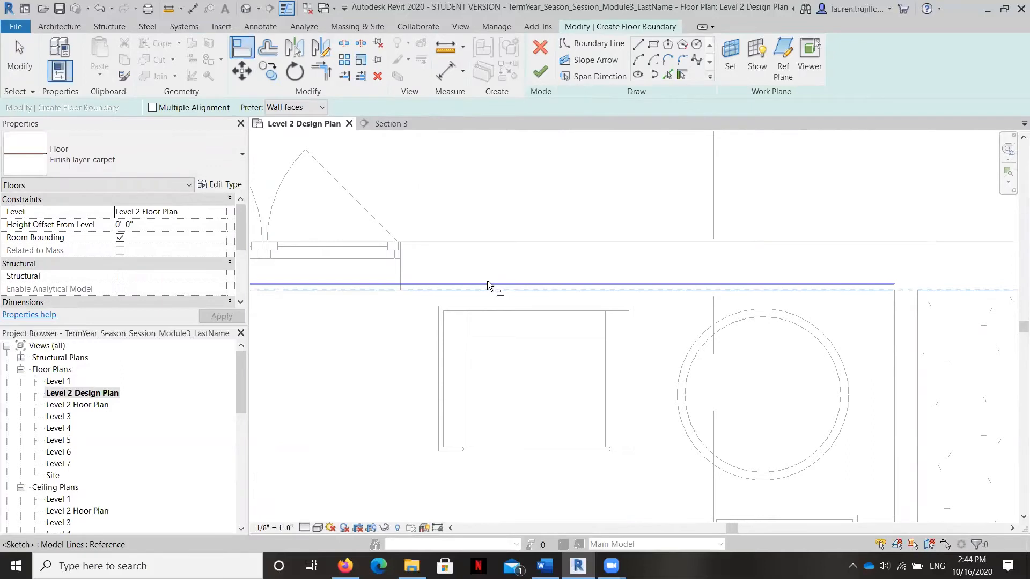
{"action": "left_click", "coordinate": [498, 290]}
{"action": "scroll", "coordinate": [585, 215], "scroll_direction": "down", "scroll_amount": 5}
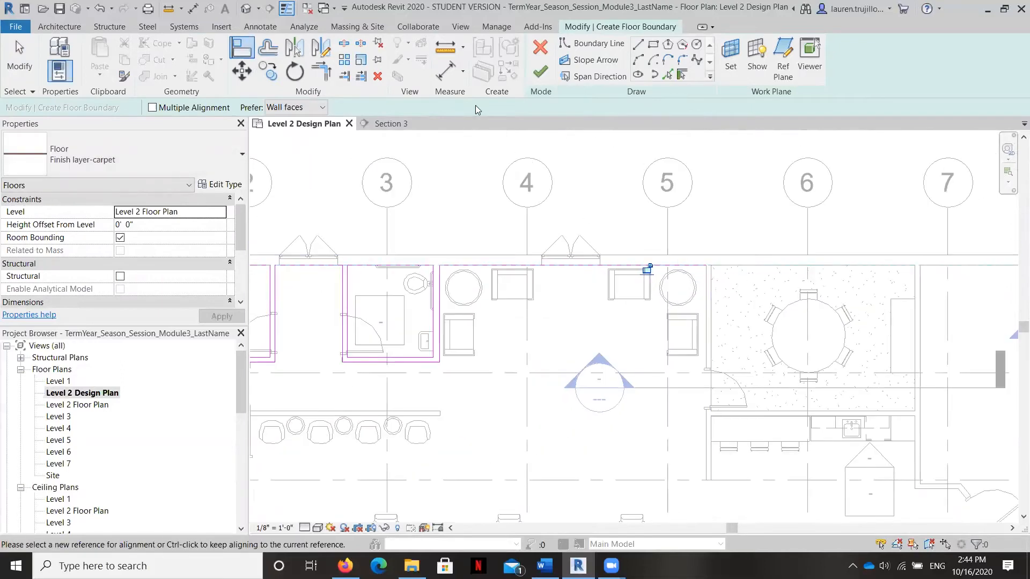
Step: Draw boundary lines down the partition beyond grid 5 to its free end and across its 4 7/8" thickness
{"action": "left_click", "coordinate": [638, 44]}
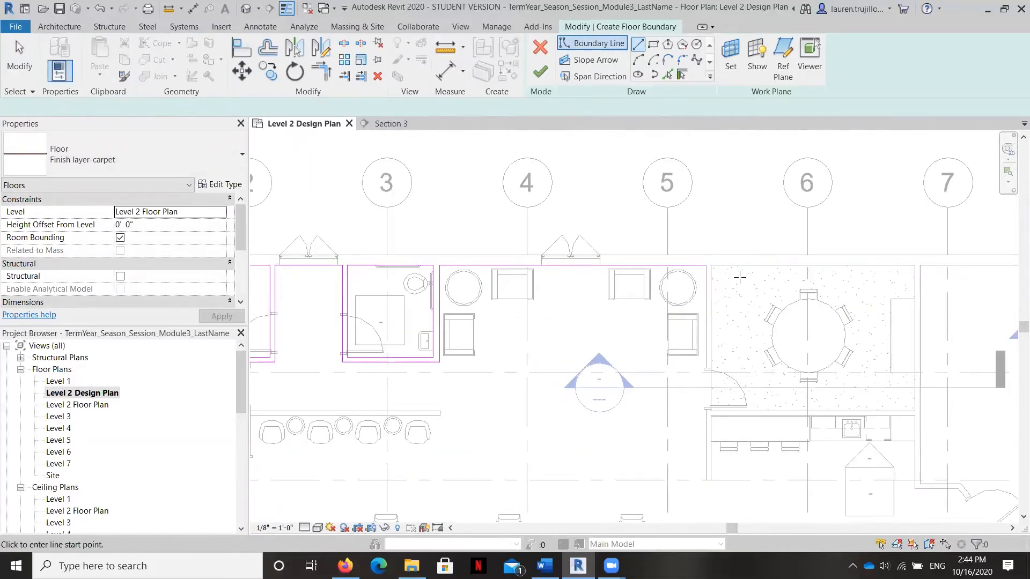
{"action": "left_click", "coordinate": [707, 266]}
{"action": "scroll", "coordinate": [716, 346], "scroll_direction": "down", "scroll_amount": 3}
{"action": "scroll", "coordinate": [710, 424], "scroll_direction": "up", "scroll_amount": 3}
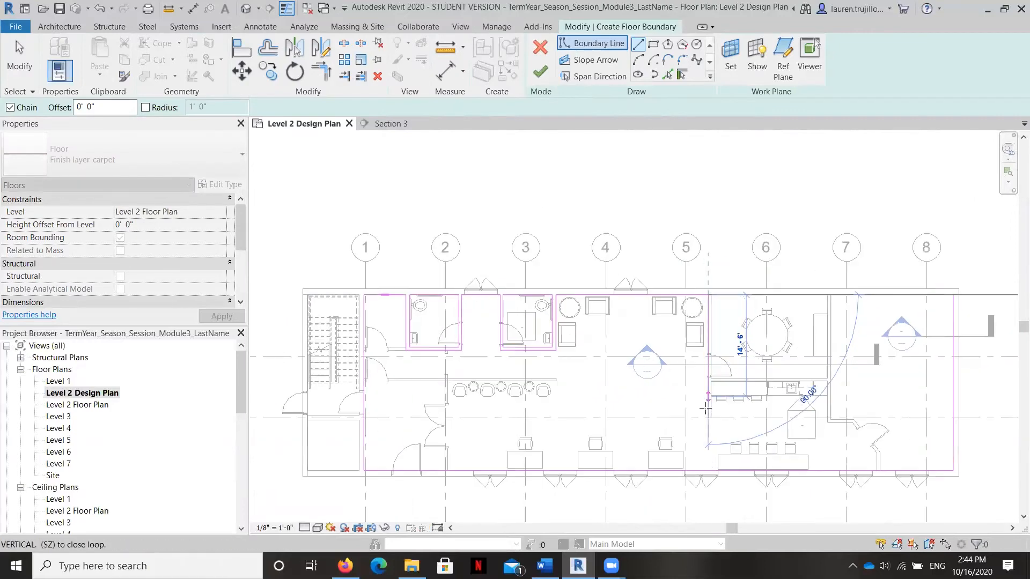
{"action": "left_click", "coordinate": [710, 425]}
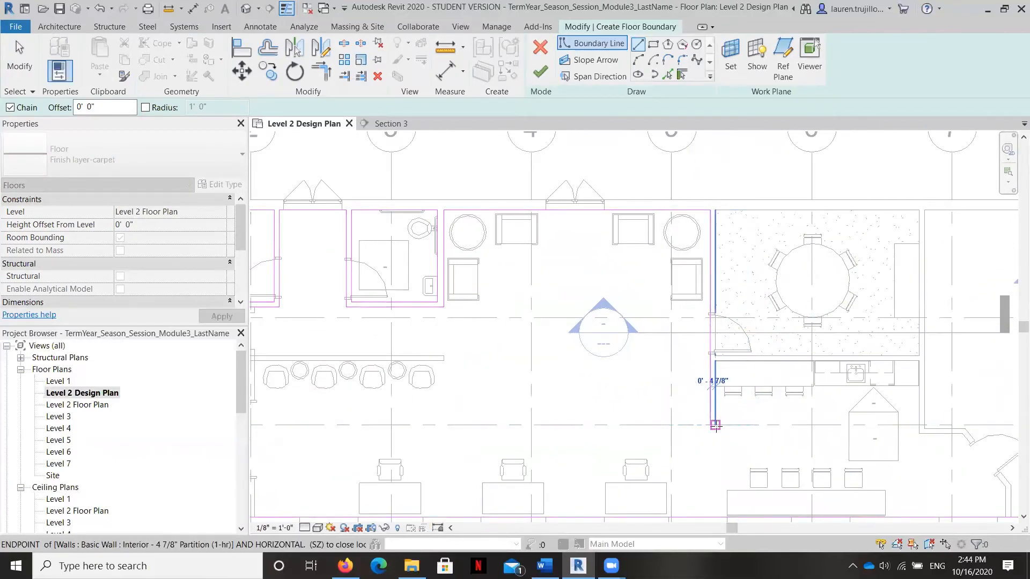
{"action": "left_click", "coordinate": [716, 425]}
Step: Continue the boundary up the partition's other face, along the wall behind the kitchenette and down the side wall before grid 7
{"action": "left_click", "coordinate": [716, 362]}
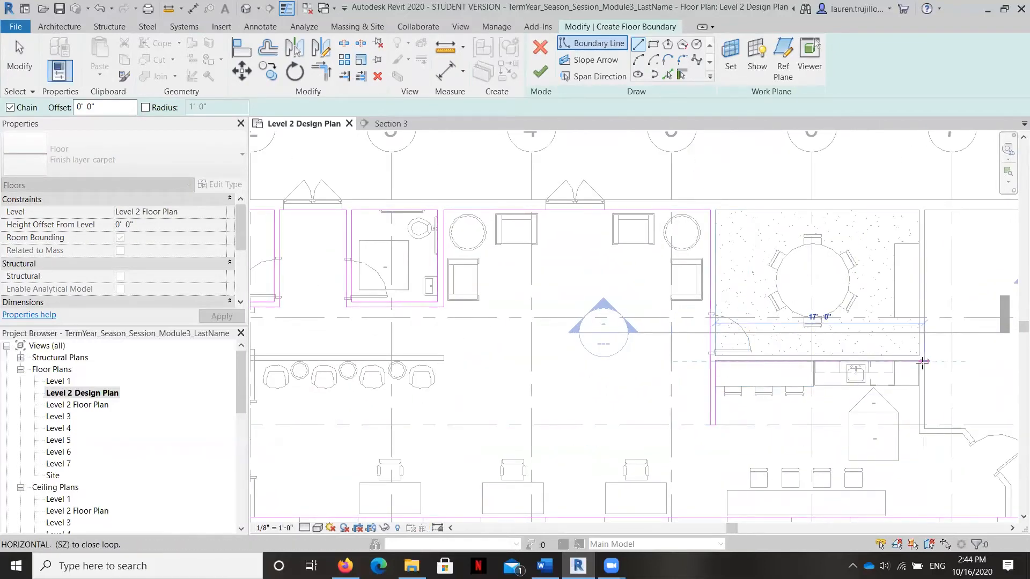
{"action": "left_click", "coordinate": [919, 361]}
{"action": "left_click", "coordinate": [919, 427]}
{"action": "scroll", "coordinate": [913, 423], "scroll_direction": "down", "scroll_amount": 3}
{"action": "scroll", "coordinate": [913, 418], "scroll_direction": "up", "scroll_amount": 5}
{"action": "scroll", "coordinate": [912, 415], "scroll_direction": "up", "scroll_amount": 4}
{"action": "key", "text": "Escape"}
{"action": "key", "text": "Escape"}
Step: Align the boundary lines behind and beside the kitchenette with the adjacent wall faces
{"action": "scroll", "coordinate": [722, 175], "scroll_direction": "up", "scroll_amount": 4}
{"action": "left_click", "coordinate": [709, 195]}
{"action": "left_click", "coordinate": [243, 48]}
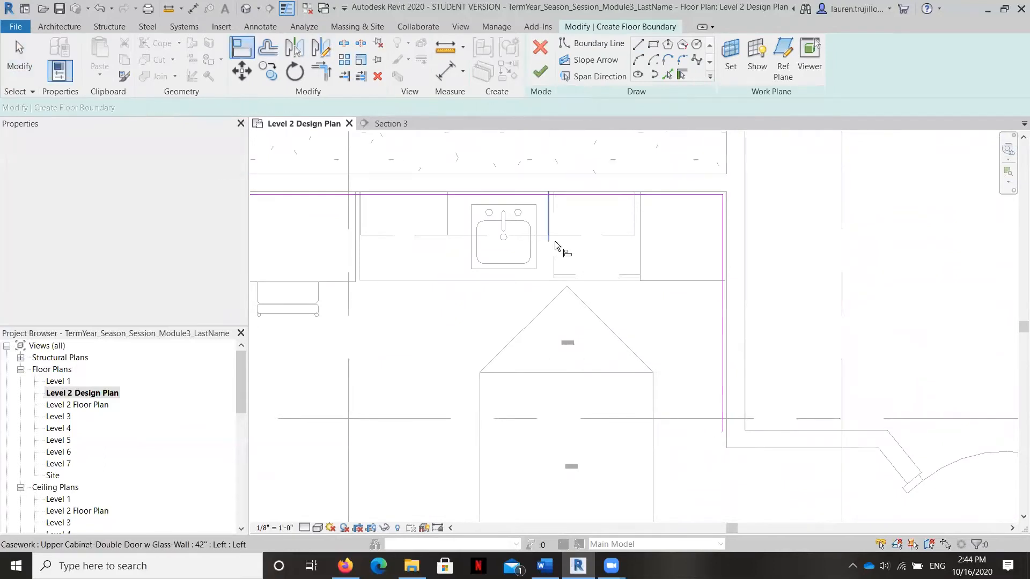
{"action": "left_click", "coordinate": [529, 194]}
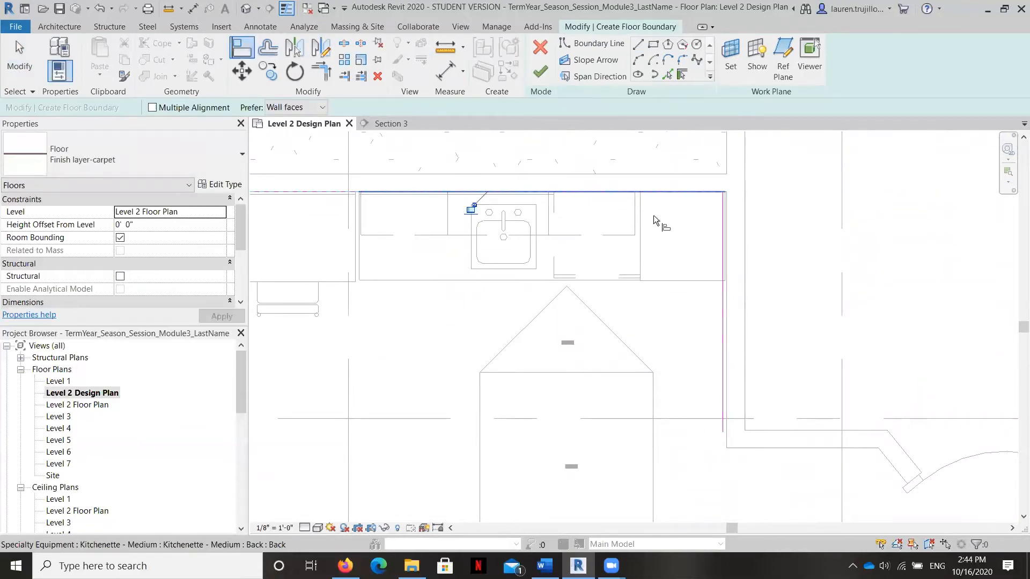
{"action": "left_click", "coordinate": [726, 339]}
{"action": "left_click", "coordinate": [719, 345]}
{"action": "scroll", "coordinate": [912, 380], "scroll_direction": "down", "scroll_amount": 4}
{"action": "scroll", "coordinate": [529, 310], "scroll_direction": "up", "scroll_amount": 2}
{"action": "scroll", "coordinate": [577, 282], "scroll_direction": "up", "scroll_amount": 5}
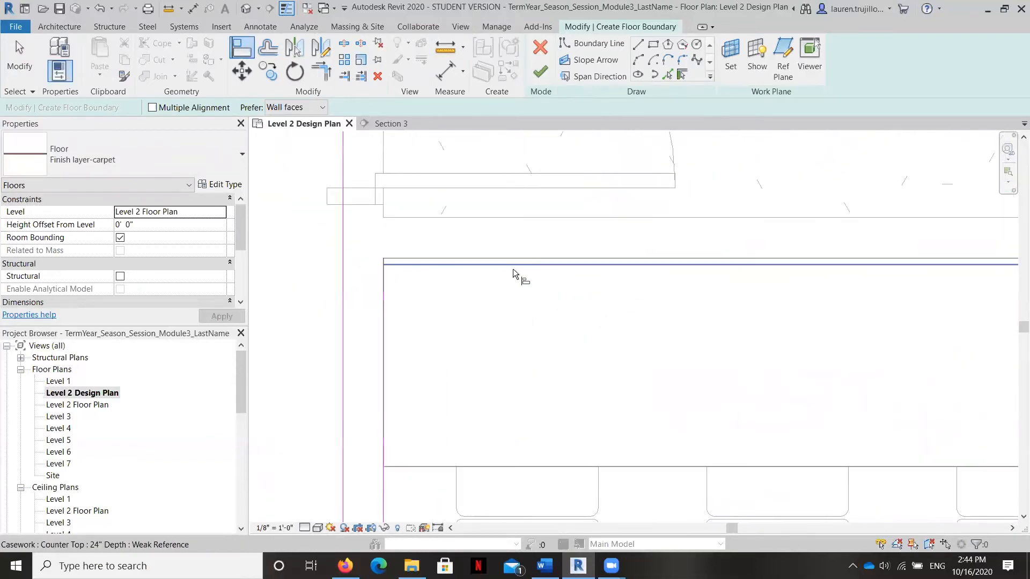
{"action": "scroll", "coordinate": [405, 241], "scroll_direction": "down", "scroll_amount": 5}
{"action": "scroll", "coordinate": [771, 418], "scroll_direction": "down", "scroll_amount": 4}
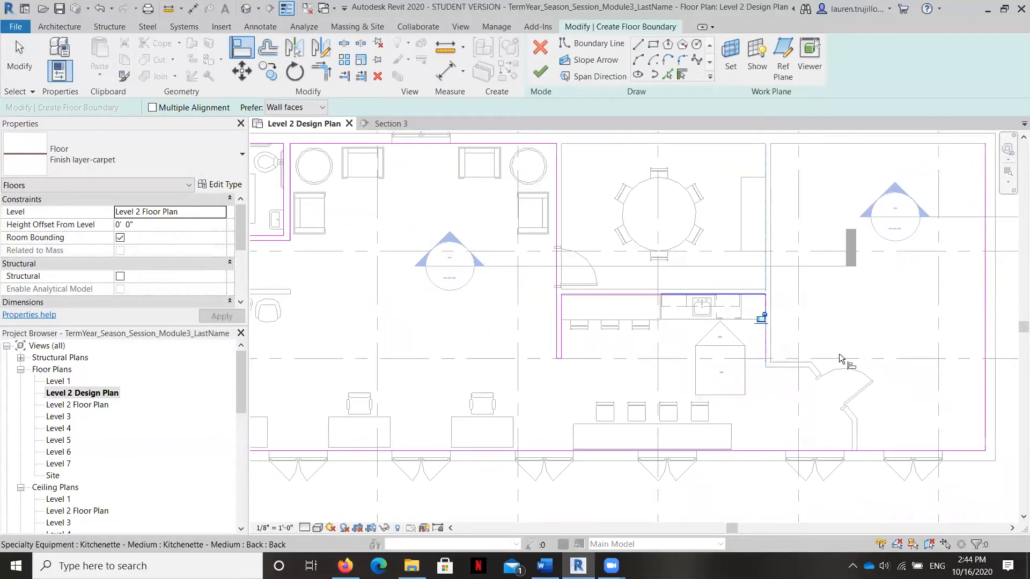
Step: Draw boundary lines from the kitchenette's side wall along the jogged, angled wall near grid 7 down to the lower exterior wall
{"action": "scroll", "coordinate": [782, 294], "scroll_direction": "up", "scroll_amount": 5}
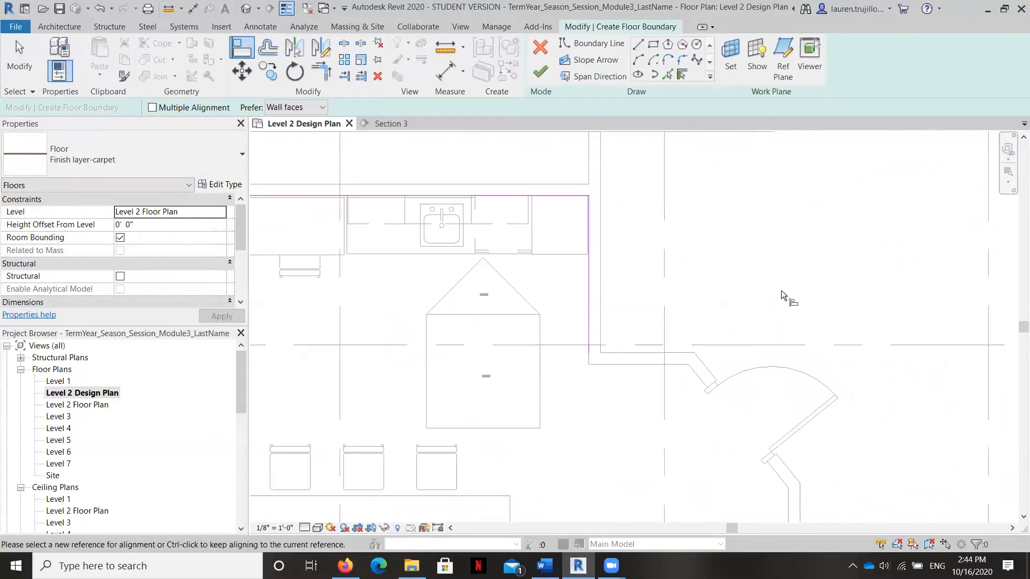
{"action": "left_click", "coordinate": [639, 47]}
{"action": "left_click", "coordinate": [556, 358]}
{"action": "left_click", "coordinate": [555, 371]}
{"action": "left_click", "coordinate": [671, 370]}
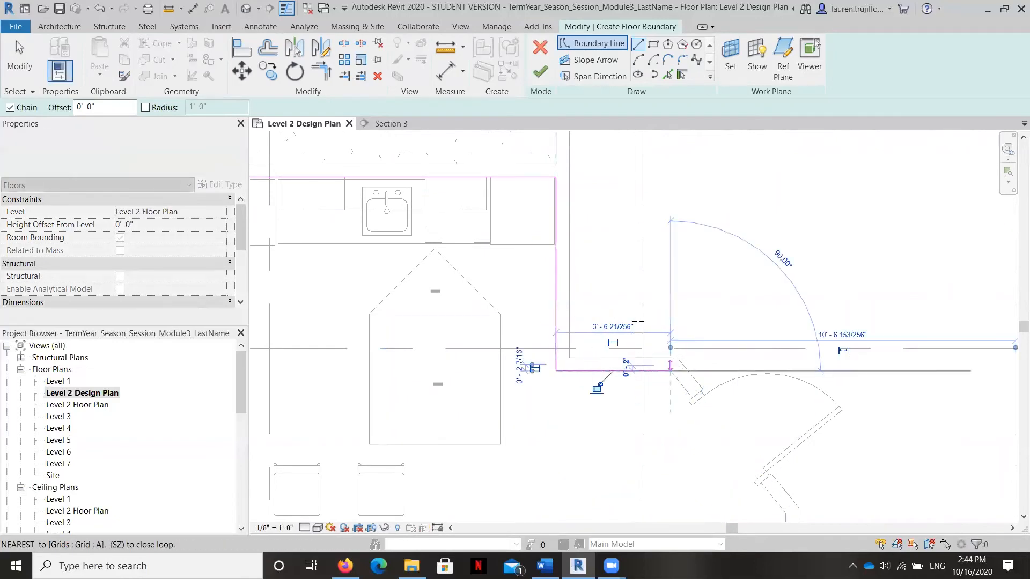
{"action": "scroll", "coordinate": [638, 321], "scroll_direction": "down", "scroll_amount": 2}
{"action": "left_click", "coordinate": [701, 413]}
{"action": "left_click", "coordinate": [701, 443]}
{"action": "key", "text": "Escape"}
{"action": "key", "text": "Escape"}
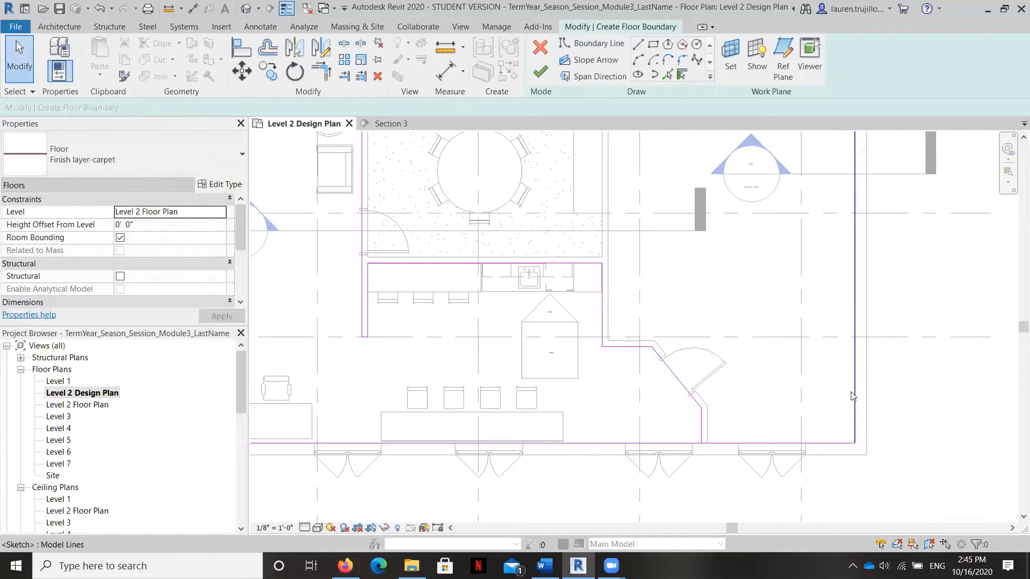
Step: Delete the vertical boundary line beyond grid 8 and shorten the lower boundary line to the vertical line below the angled wall
{"action": "left_click", "coordinate": [853, 396]}
{"action": "key", "text": "Escape"}
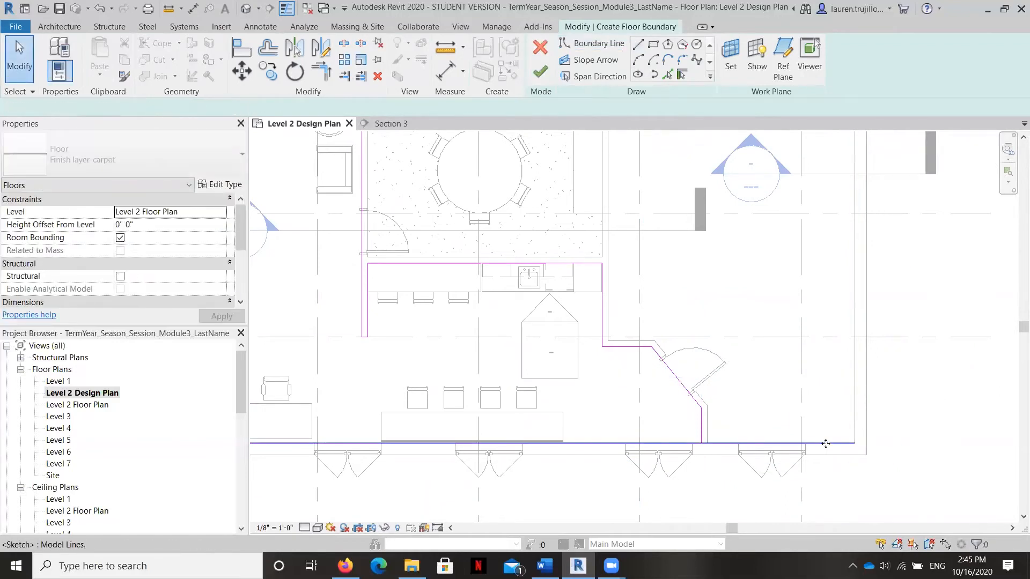
{"action": "left_click", "coordinate": [854, 444]}
{"action": "left_click_drag", "start_coordinate": [854, 444], "coordinate": [692, 444]}
Step: Finish the carpet floor sketch without attaching the walls below to the floor's bottom
{"action": "scroll", "coordinate": [869, 397], "scroll_direction": "down", "scroll_amount": 3}
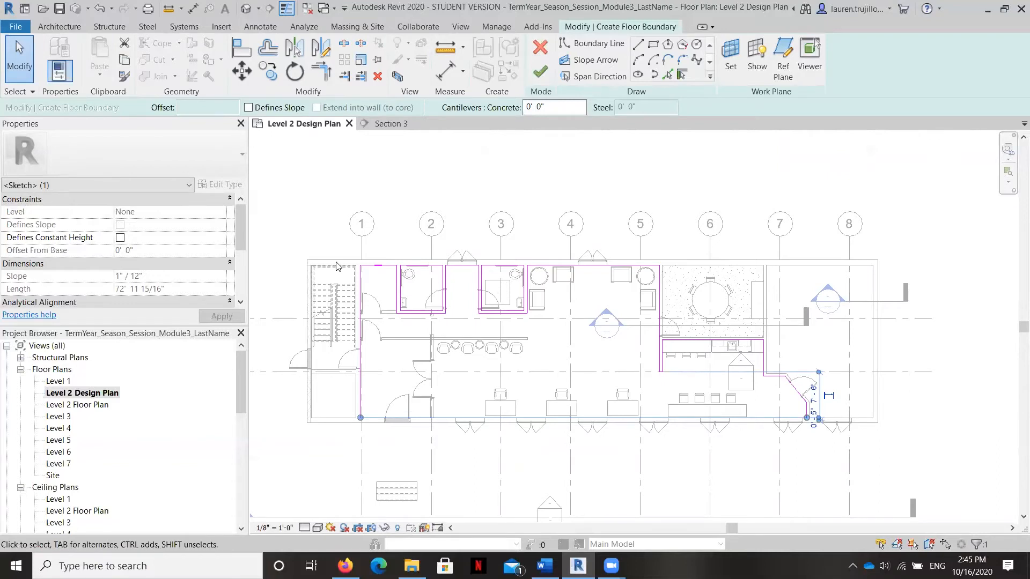
{"action": "left_click", "coordinate": [538, 76]}
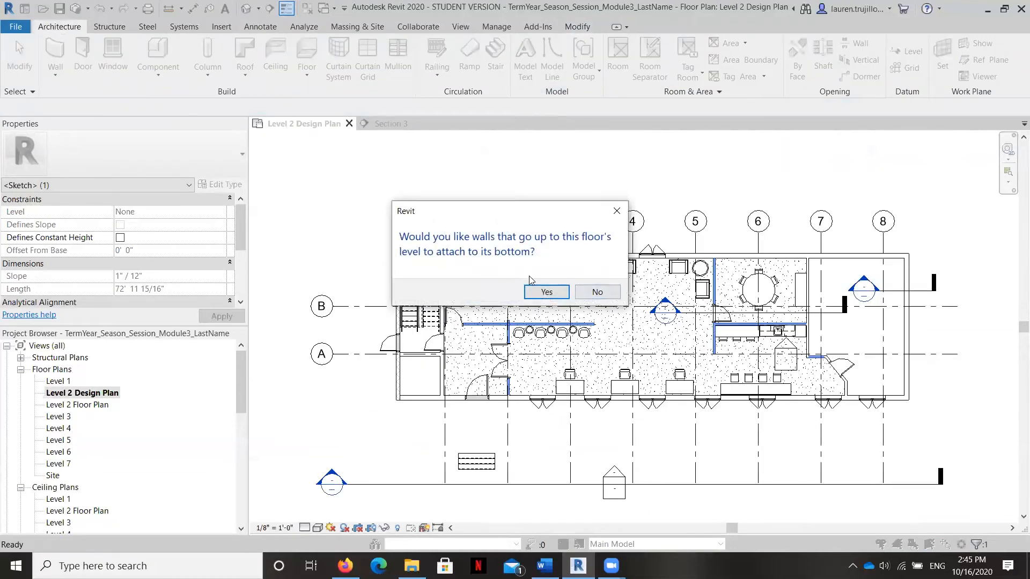
{"action": "left_click", "coordinate": [596, 292]}
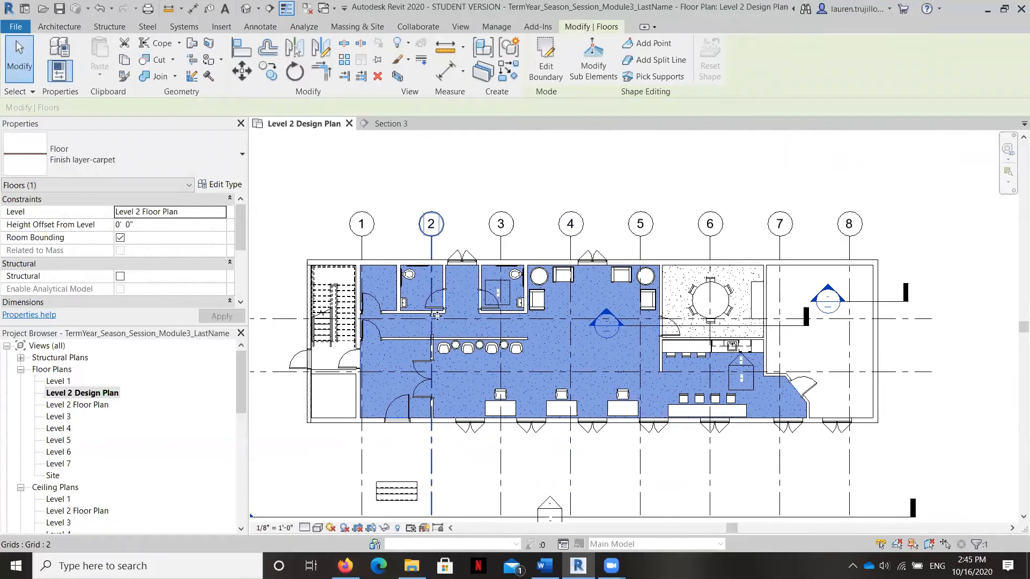
Step: Duplicate the carpet floor's type as "Finish layer-wood"
{"action": "left_click", "coordinate": [225, 186]}
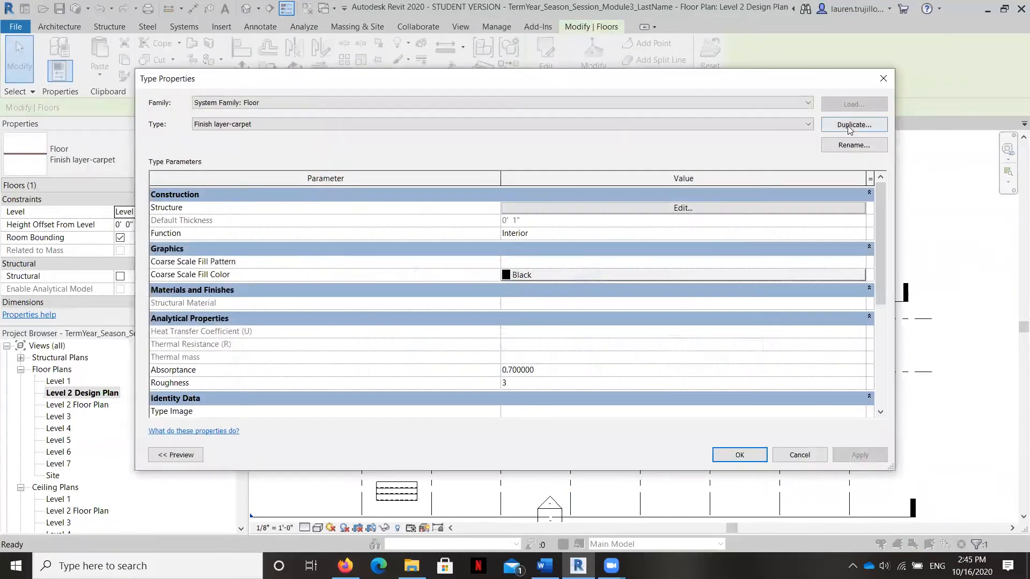
{"action": "left_click", "coordinate": [850, 126]}
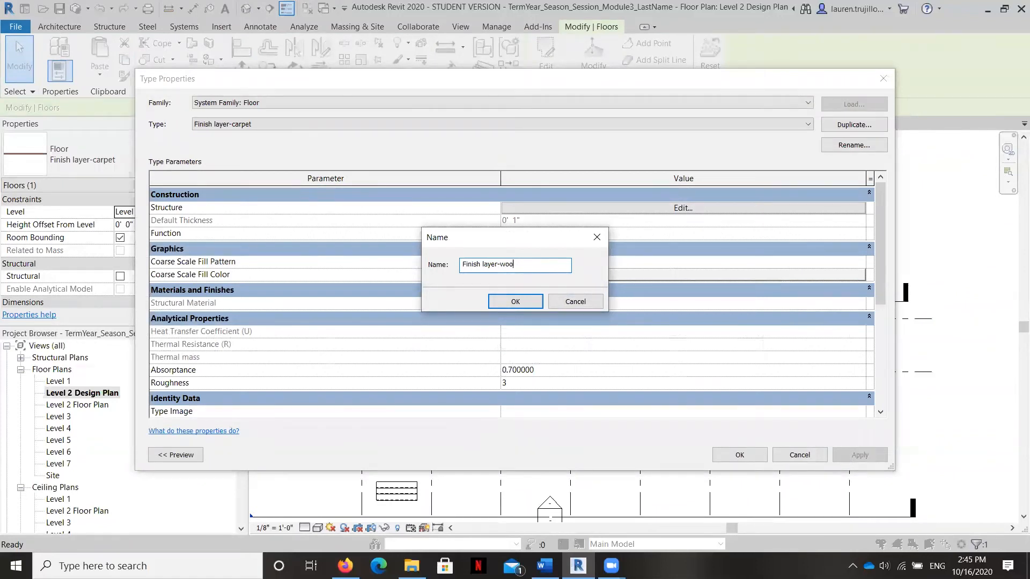
{"action": "left_click", "coordinate": [518, 302]}
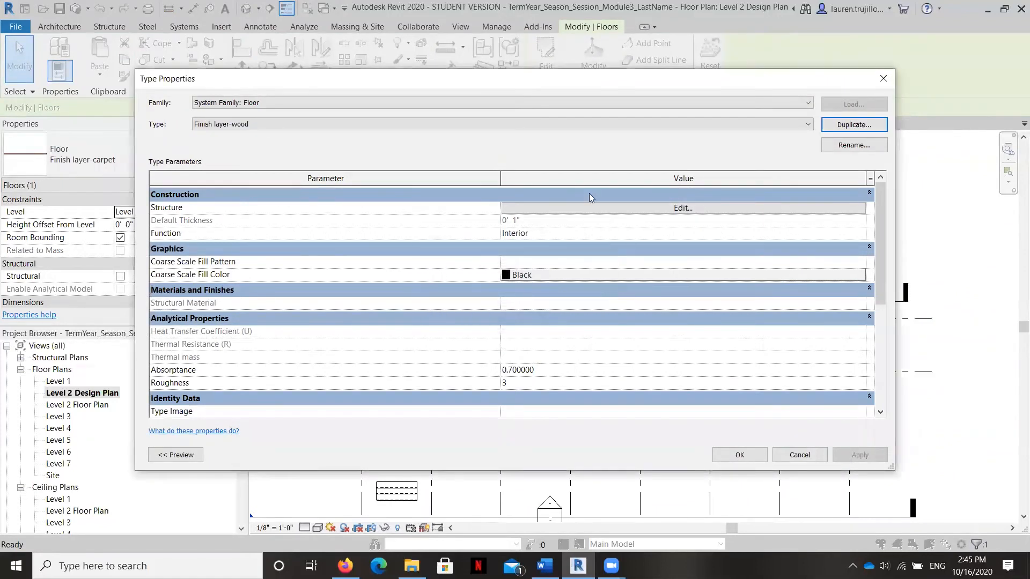
Step: Assign the Wood - Stained material to the Finish 1 layer in the structure of the "Finish layer-wood" floor type
{"action": "left_click", "coordinate": [647, 207]}
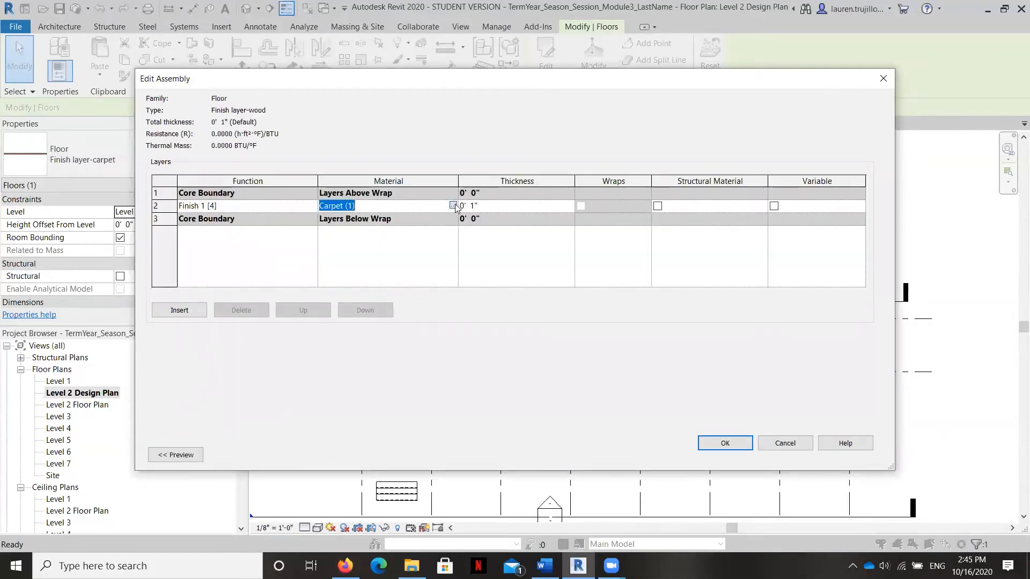
{"action": "left_click", "coordinate": [453, 205]}
{"action": "scroll", "coordinate": [263, 257], "scroll_direction": "down", "scroll_amount": 5}
{"action": "scroll", "coordinate": [263, 257], "scroll_direction": "down", "scroll_amount": 20}
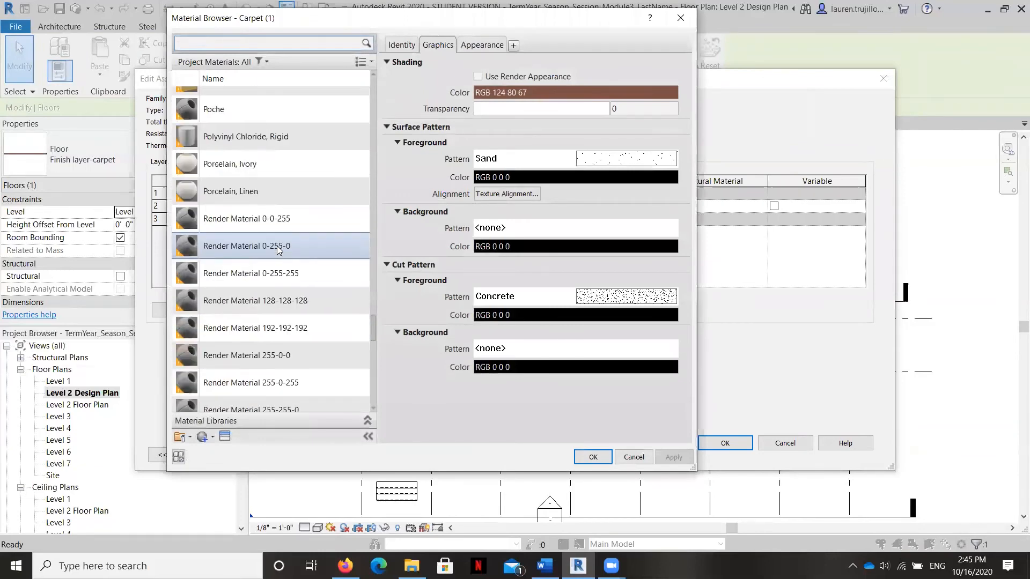
{"action": "scroll", "coordinate": [277, 246], "scroll_direction": "down", "scroll_amount": 15}
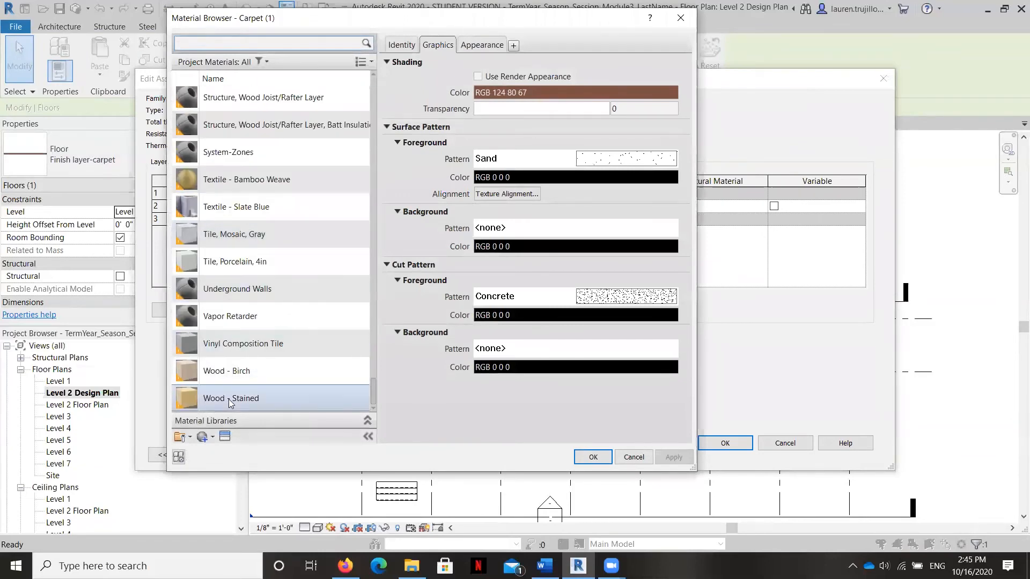
{"action": "left_click", "coordinate": [228, 400]}
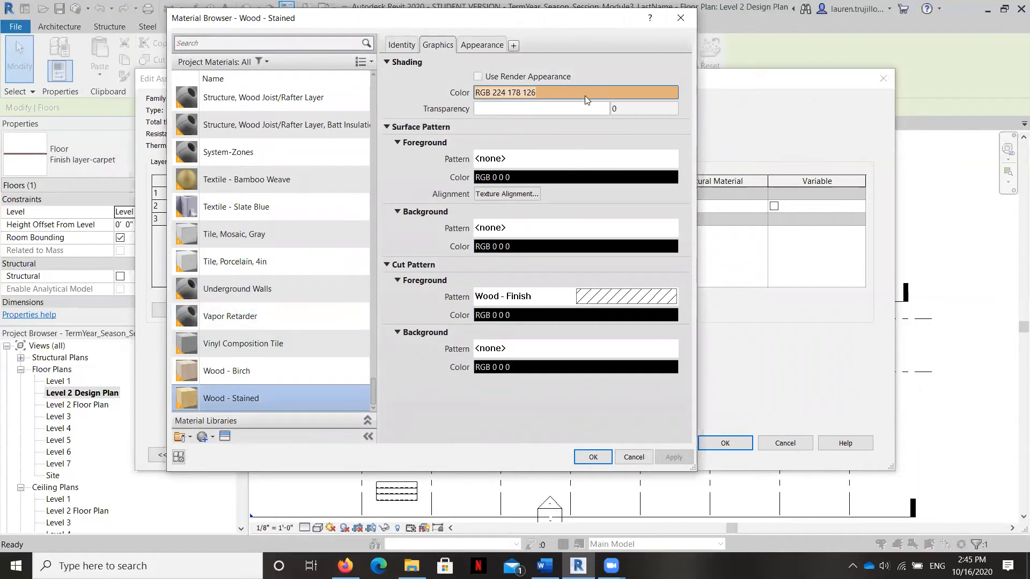
Step: Set Wood - Stained's foreground surface pattern to the model pattern Wood Board Wide and accept the wood floor type's changes
{"action": "left_click", "coordinate": [571, 161]}
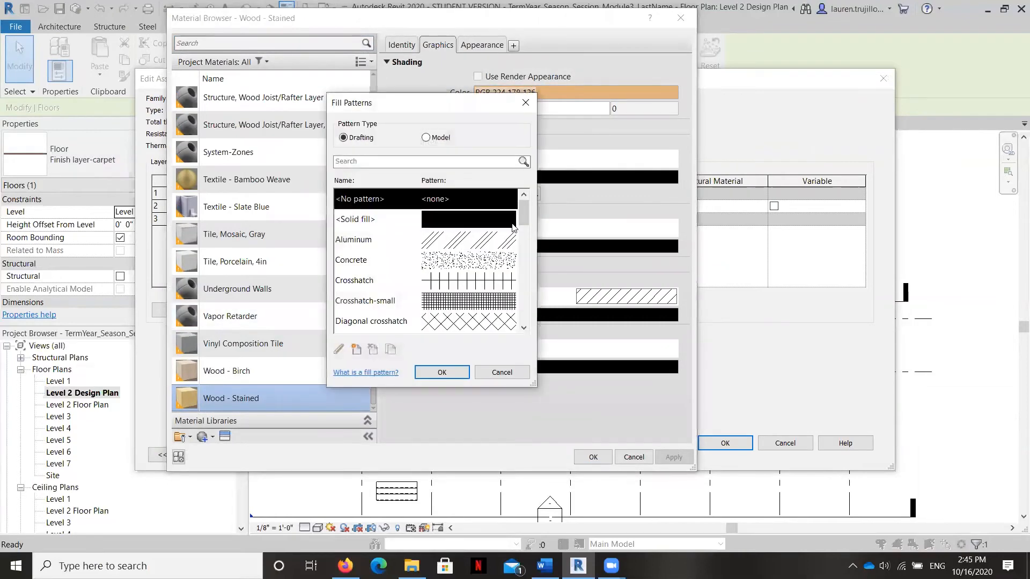
{"action": "left_click", "coordinate": [427, 137]}
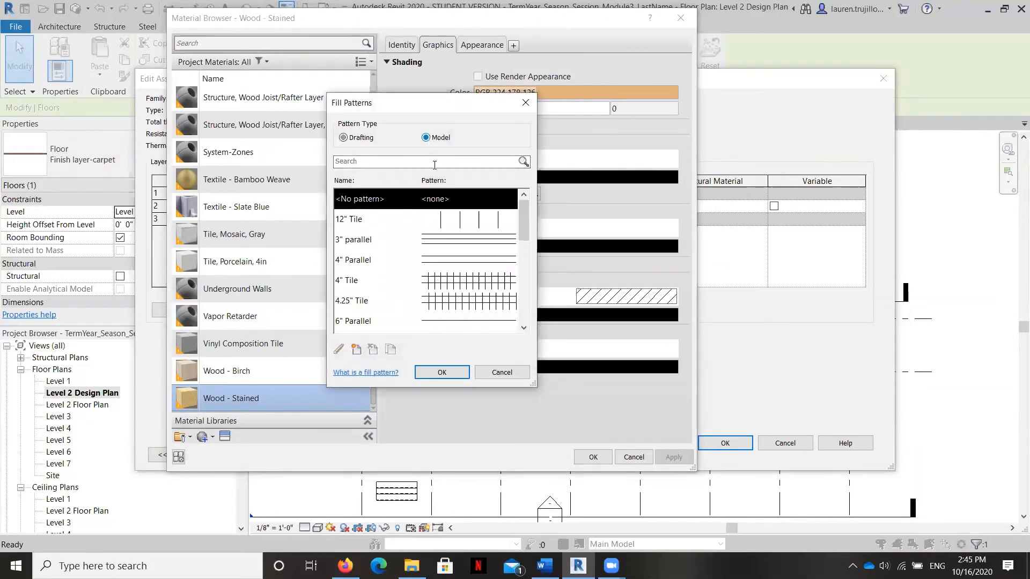
{"action": "scroll", "coordinate": [471, 228], "scroll_direction": "down", "scroll_amount": 3}
{"action": "scroll", "coordinate": [471, 228], "scroll_direction": "down", "scroll_amount": 1}
{"action": "left_click", "coordinate": [459, 324]}
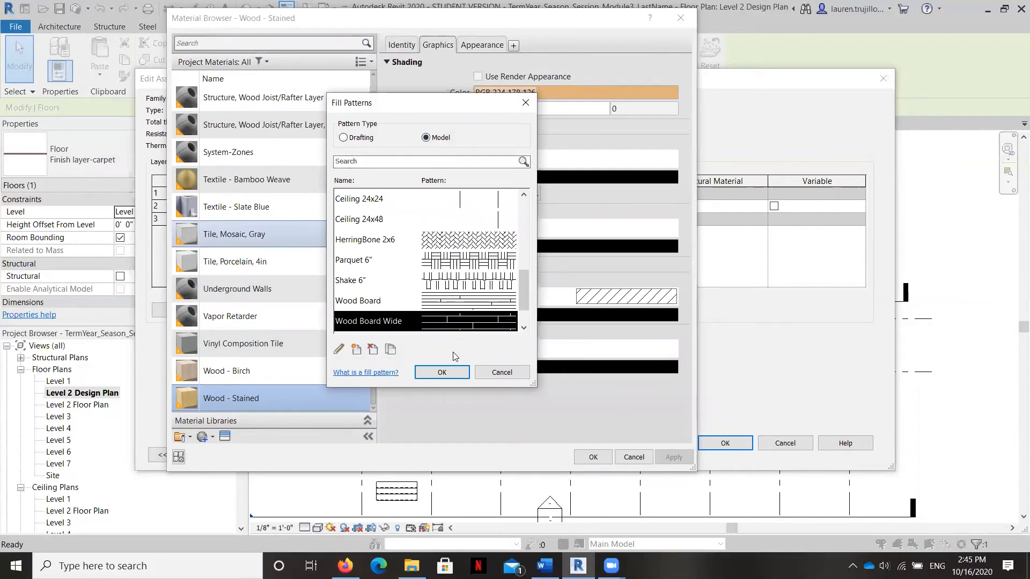
{"action": "left_click", "coordinate": [442, 373]}
{"action": "left_click", "coordinate": [675, 462]}
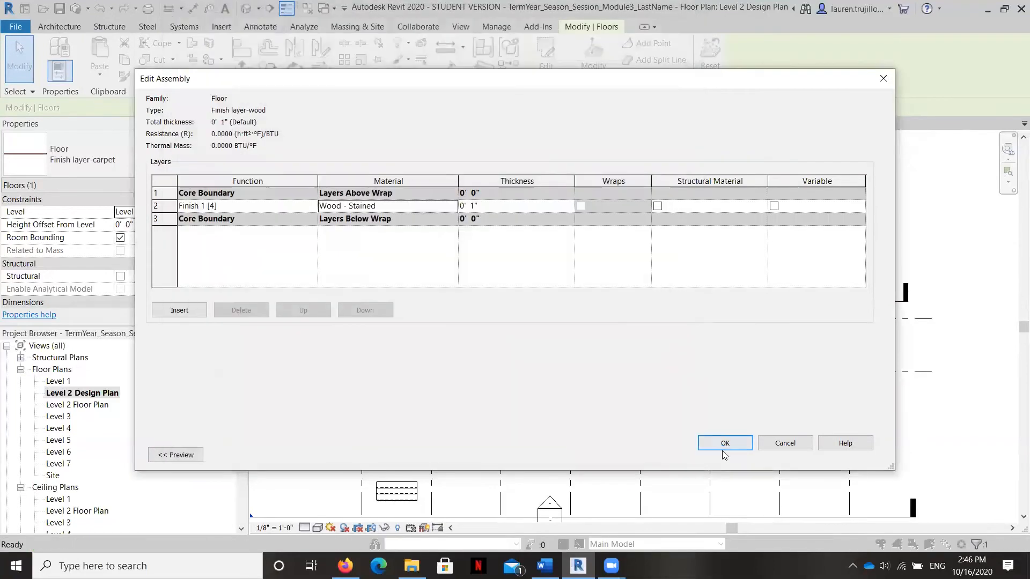
{"action": "left_click", "coordinate": [724, 445]}
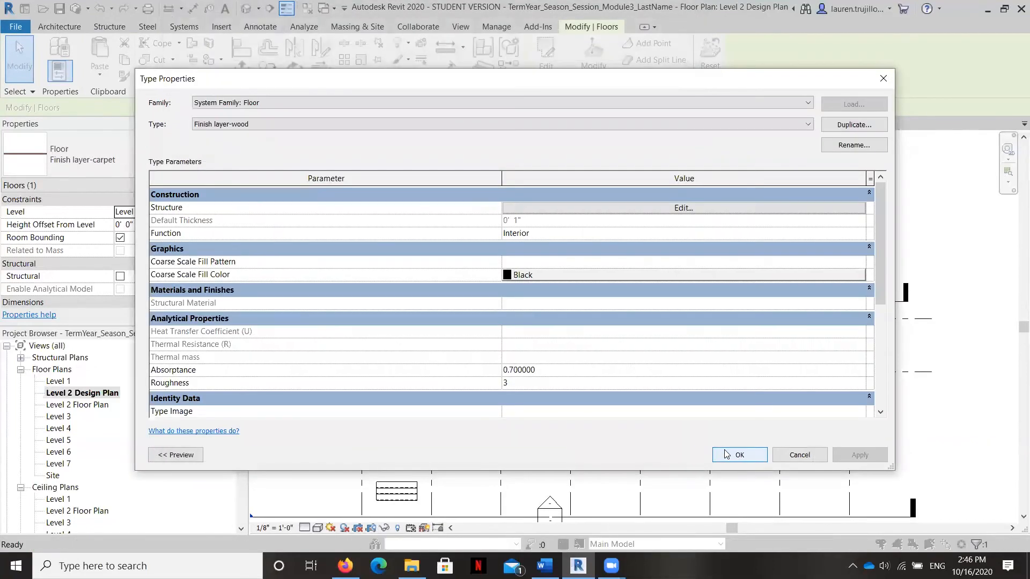
{"action": "left_click", "coordinate": [724, 459]}
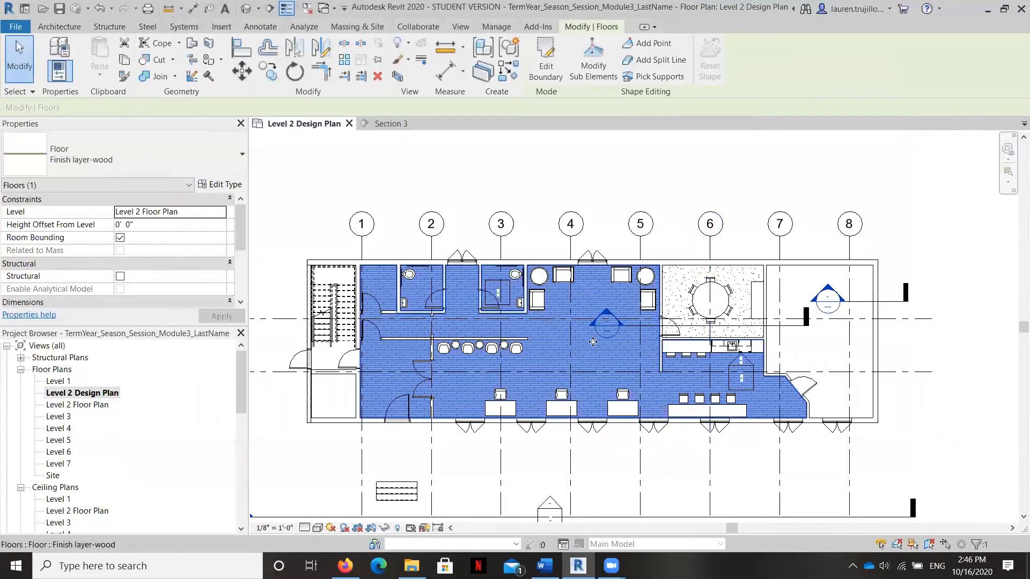
{"action": "key", "text": "Escape"}
Step: Edit the wood floor's boundary and delete the boundary lines inside the restroom near grid 2
{"action": "scroll", "coordinate": [417, 262], "scroll_direction": "up", "scroll_amount": 3}
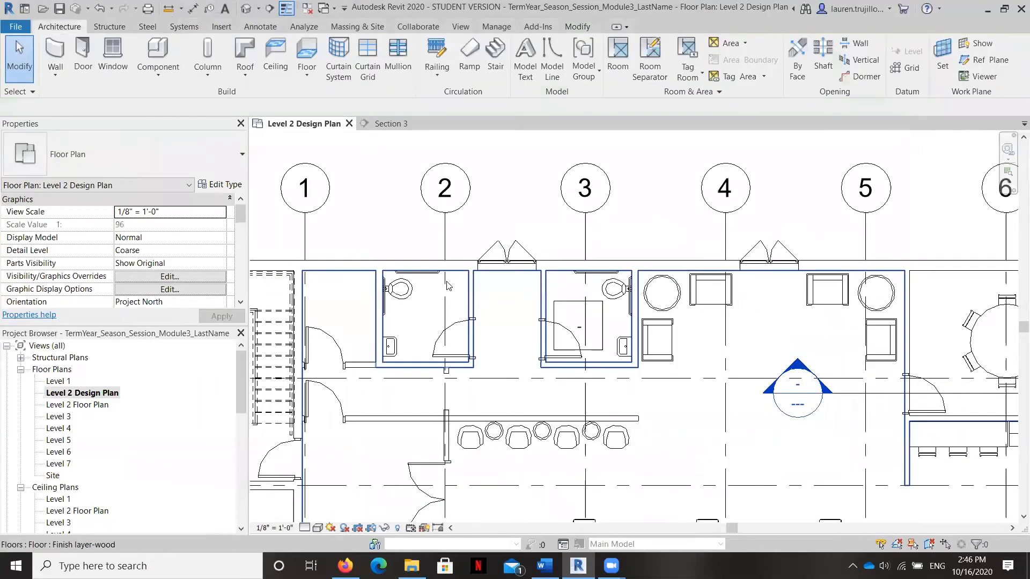
{"action": "scroll", "coordinate": [453, 323], "scroll_direction": "up", "scroll_amount": 2}
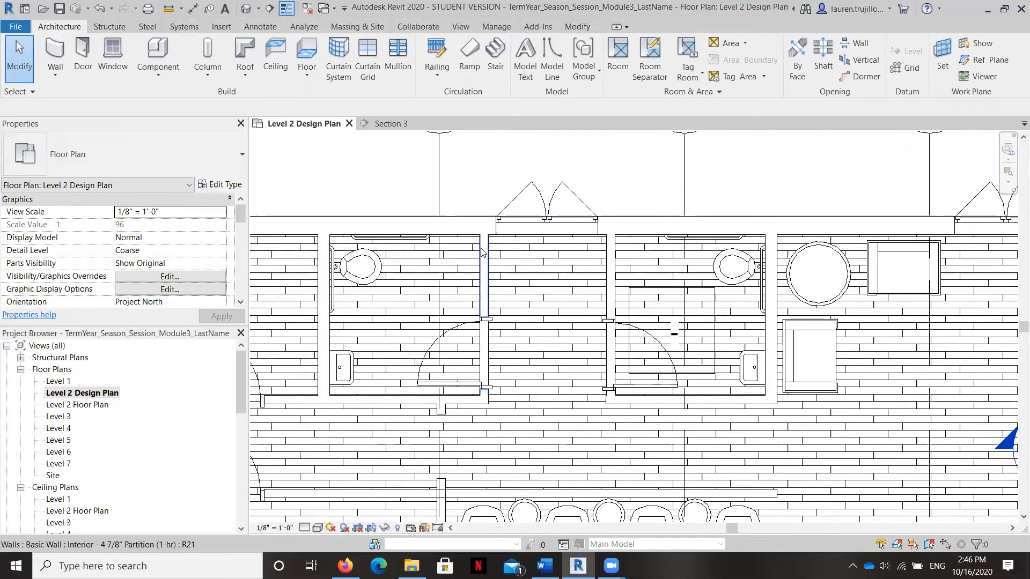
{"action": "left_click", "coordinate": [648, 247]}
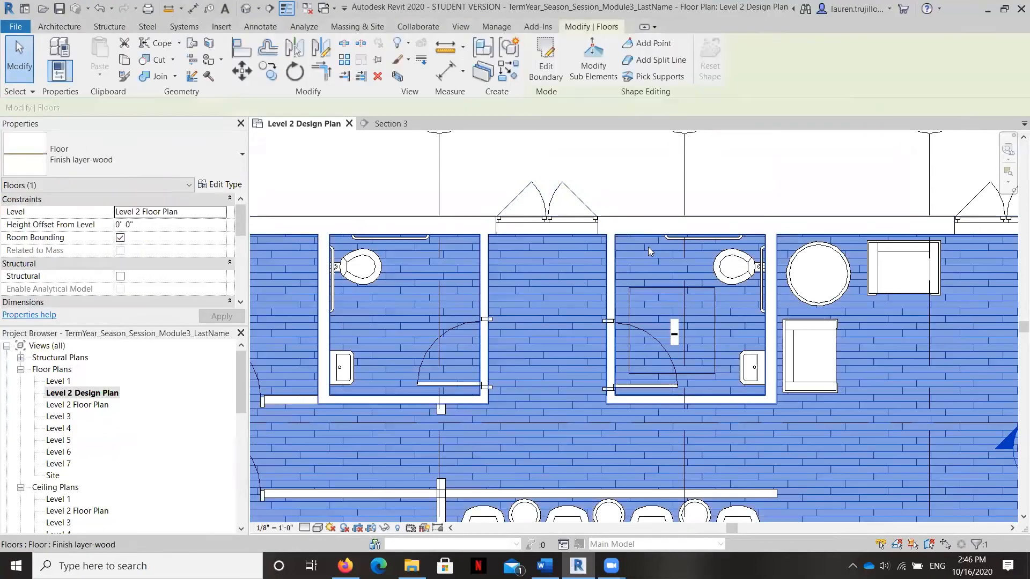
{"action": "left_click", "coordinate": [553, 48]}
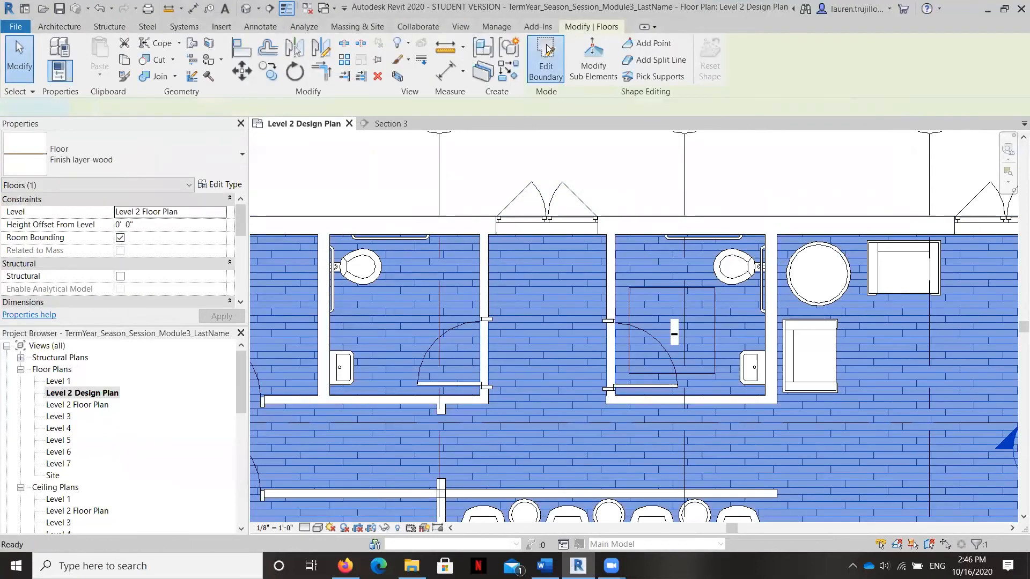
{"action": "left_click", "coordinate": [330, 339]}
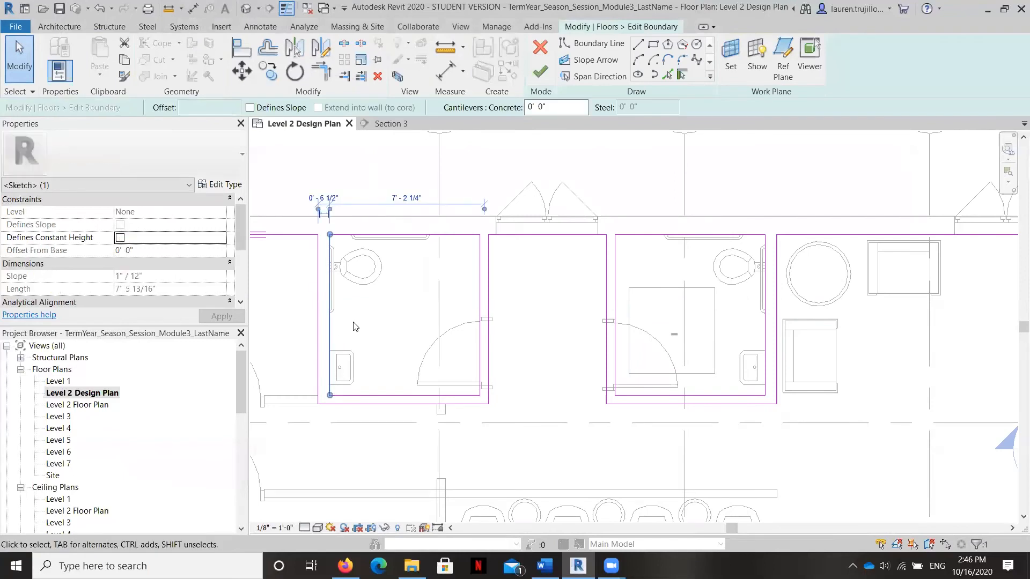
{"action": "left_click", "coordinate": [379, 283]}
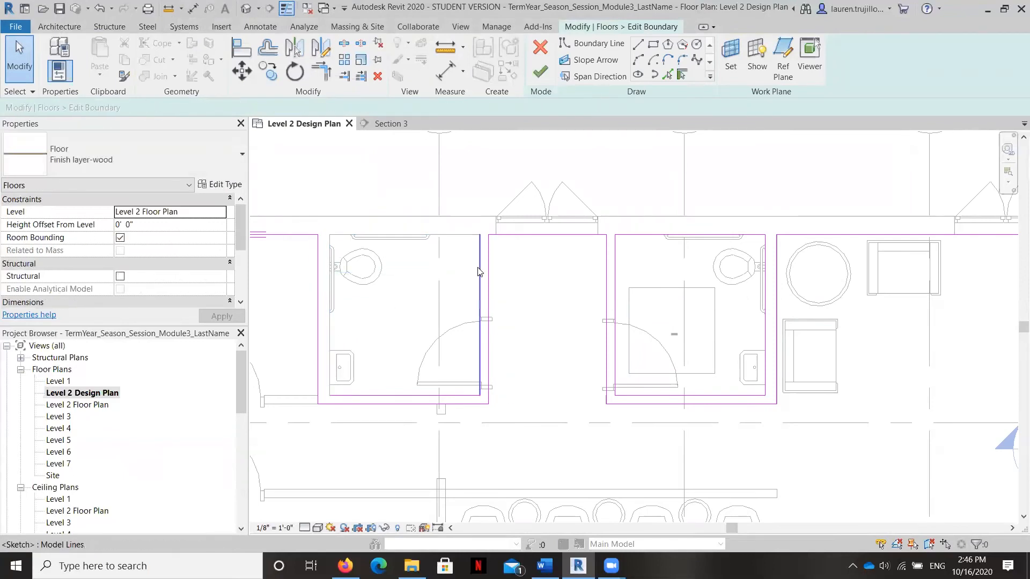
{"action": "left_click", "coordinate": [444, 395]}
{"action": "key", "text": "Delete"}
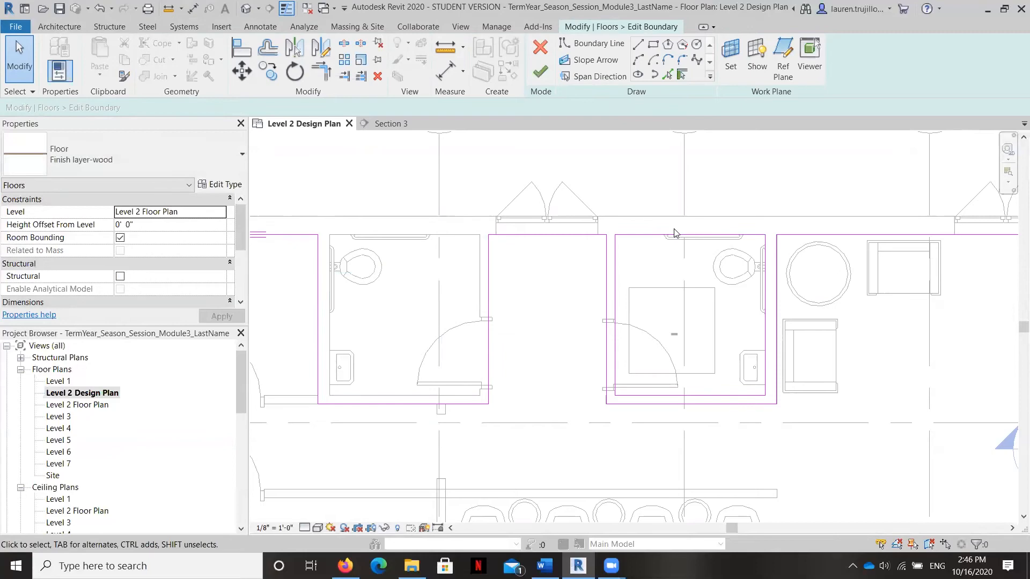
Step: Delete the four boundary lines inside the restroom near grid 3
{"action": "left_click", "coordinate": [675, 235]}
{"action": "key", "text": "Delete"}
{"action": "left_click", "coordinate": [616, 274]}
{"action": "key", "text": "Delete"}
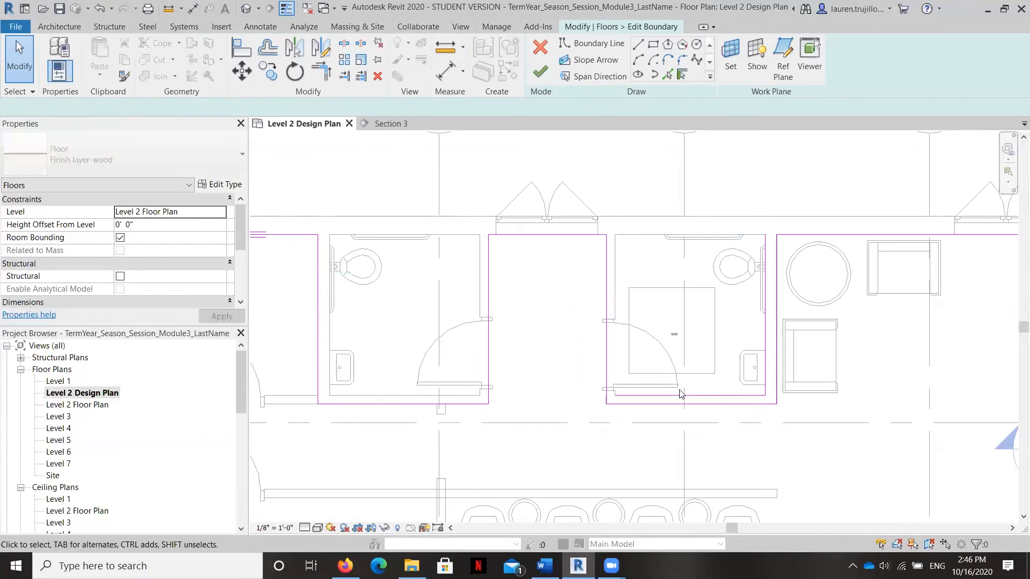
{"action": "left_click", "coordinate": [682, 395]}
{"action": "key", "text": "Delete"}
{"action": "left_click", "coordinate": [765, 389]}
{"action": "key", "text": "Delete"}
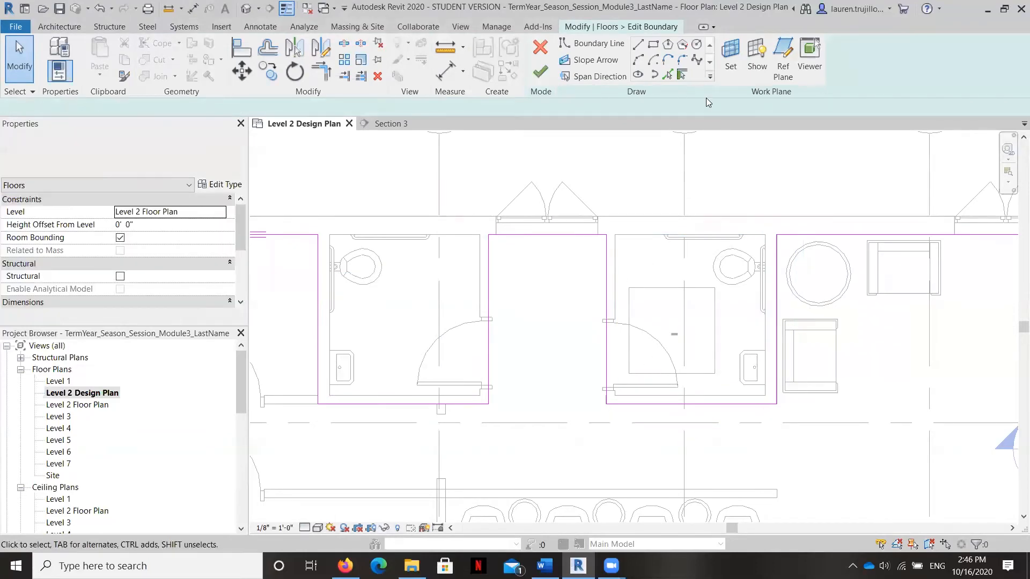
Step: Finish the wood floor's boundary edit without attaching the walls below to its bottom, and deselect the floor
{"action": "left_click", "coordinate": [540, 71]}
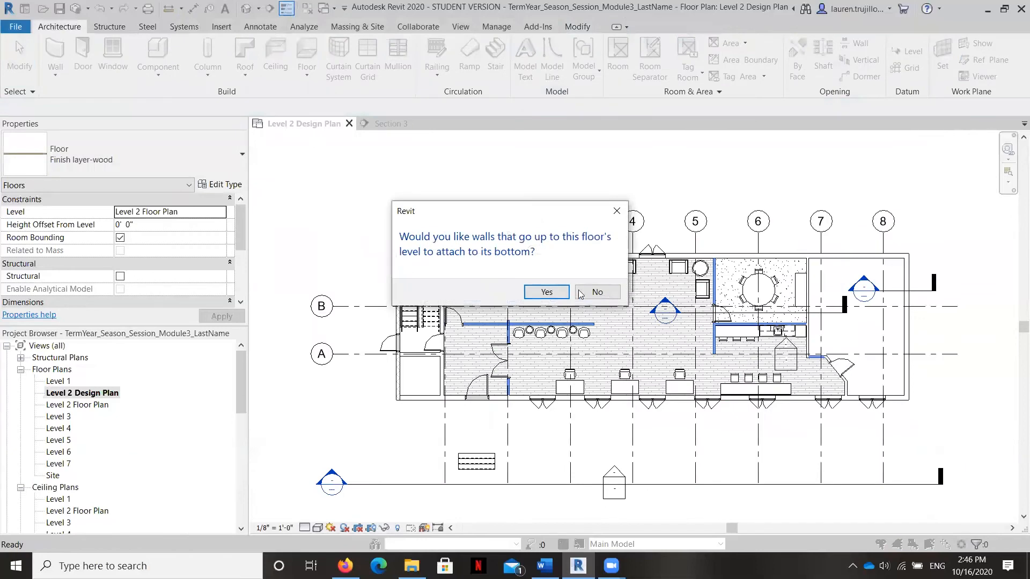
{"action": "left_click", "coordinate": [580, 294]}
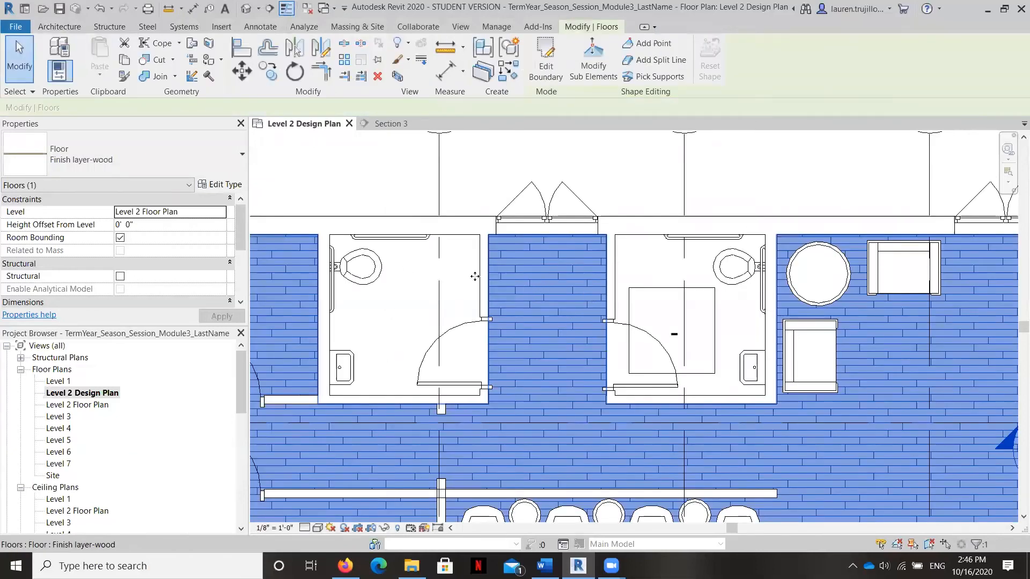
{"action": "left_click", "coordinate": [474, 277]}
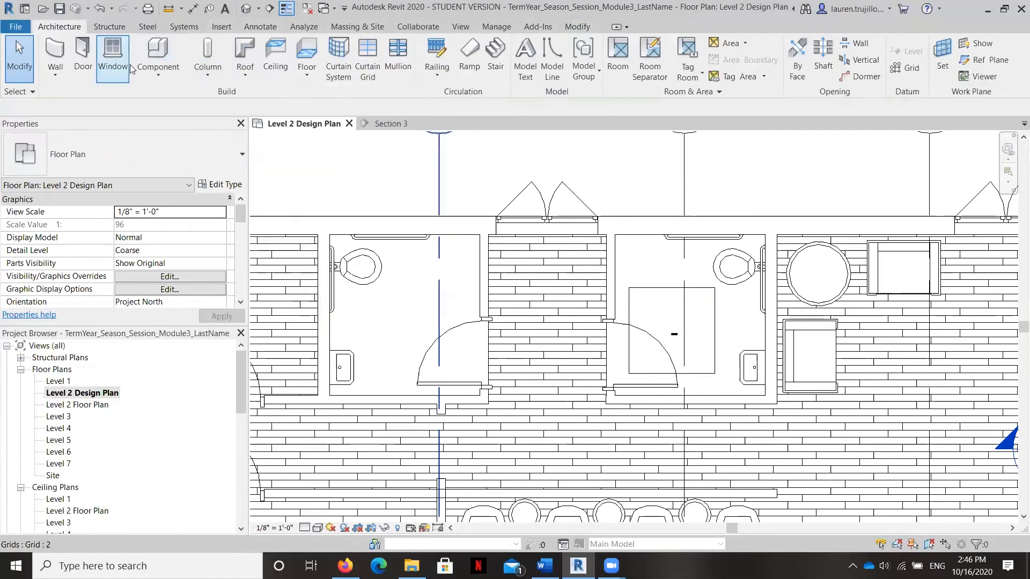
Step: Create a floor from two rectangles along the inner wall faces of both restrooms, without attaching walls to its bottom
{"action": "left_click", "coordinate": [307, 53]}
{"action": "left_click", "coordinate": [653, 43]}
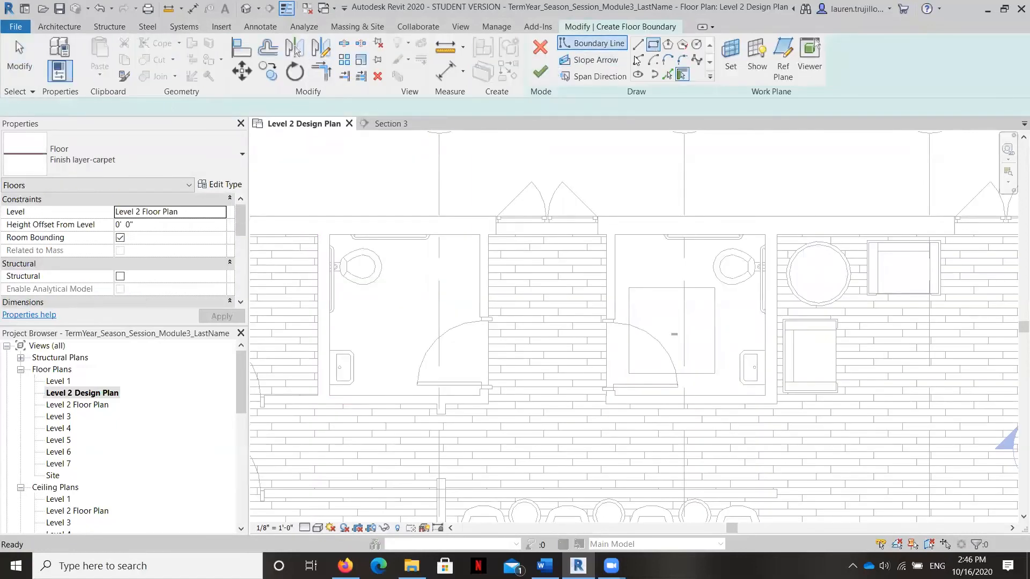
{"action": "left_click", "coordinate": [330, 234]}
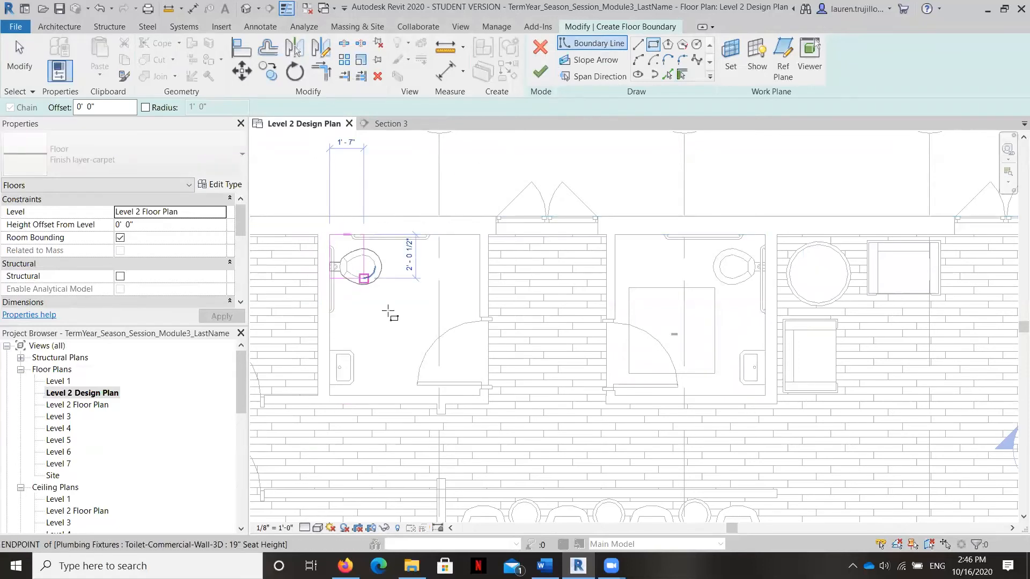
{"action": "left_click", "coordinate": [481, 395]}
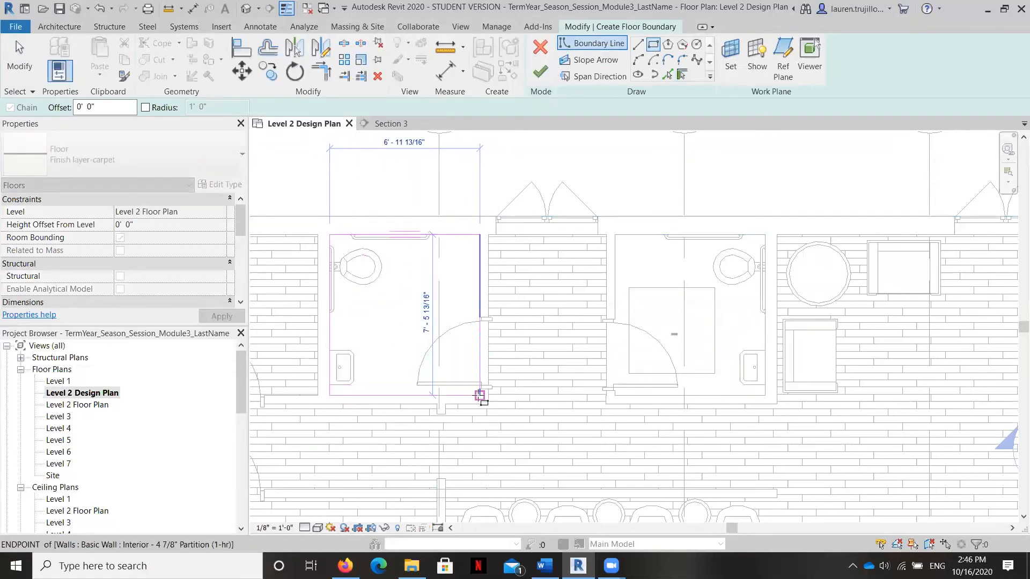
{"action": "left_click", "coordinate": [615, 234]}
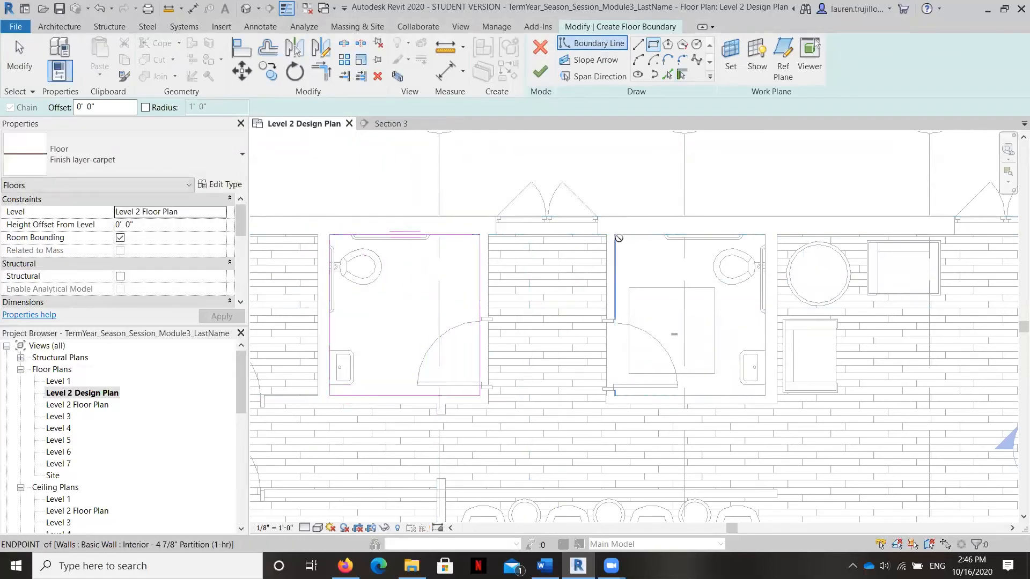
{"action": "left_click", "coordinate": [766, 396]}
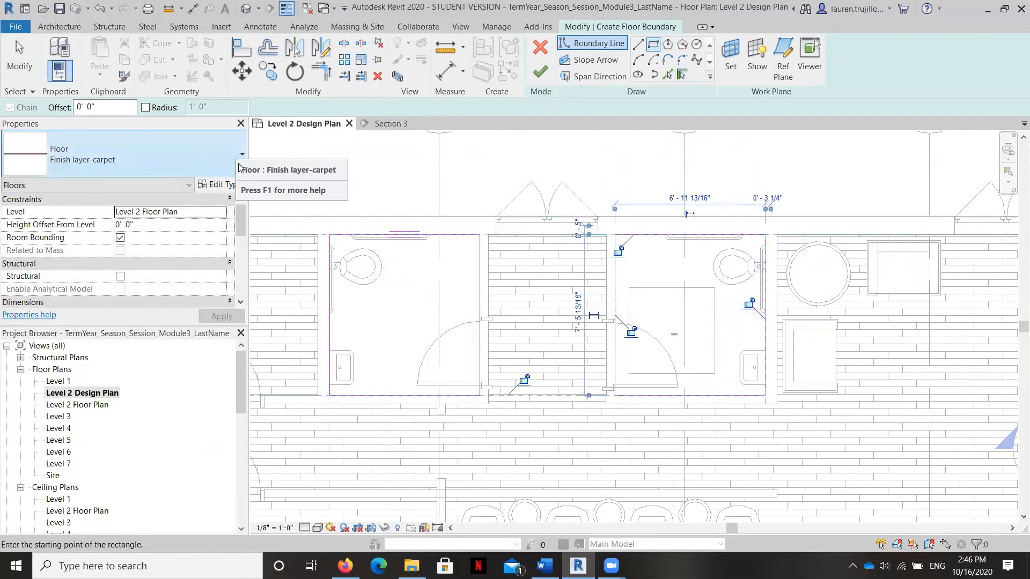
{"action": "left_click", "coordinate": [541, 74]}
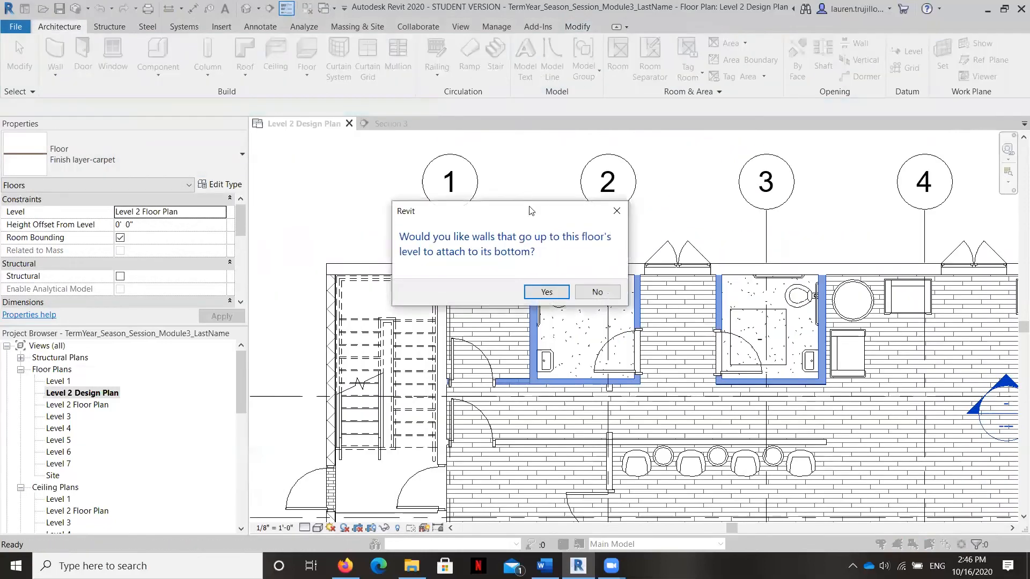
{"action": "left_click", "coordinate": [597, 294]}
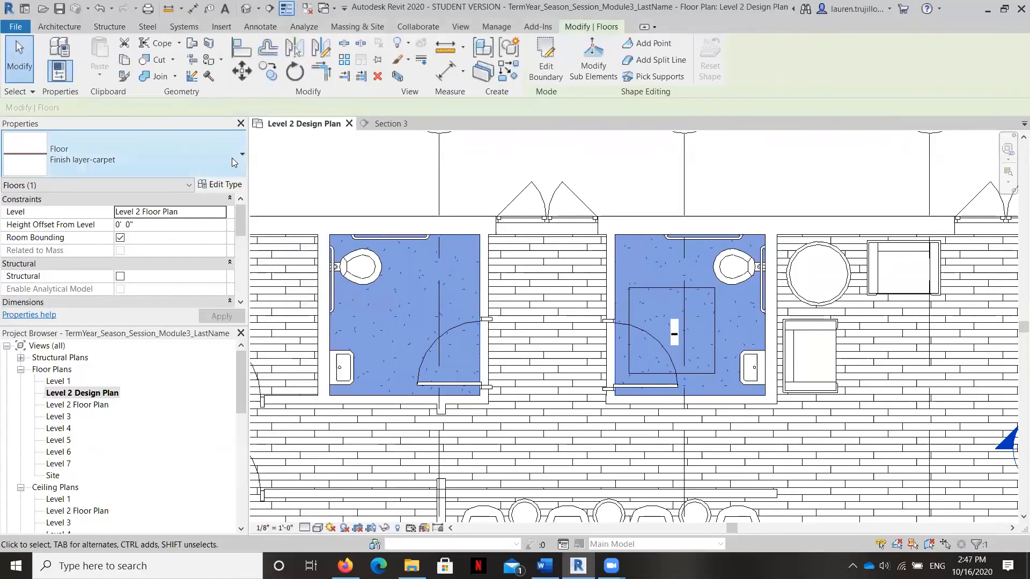
Step: Duplicate the restroom floor's type as "Finish layer-tile"
{"action": "left_click", "coordinate": [216, 184]}
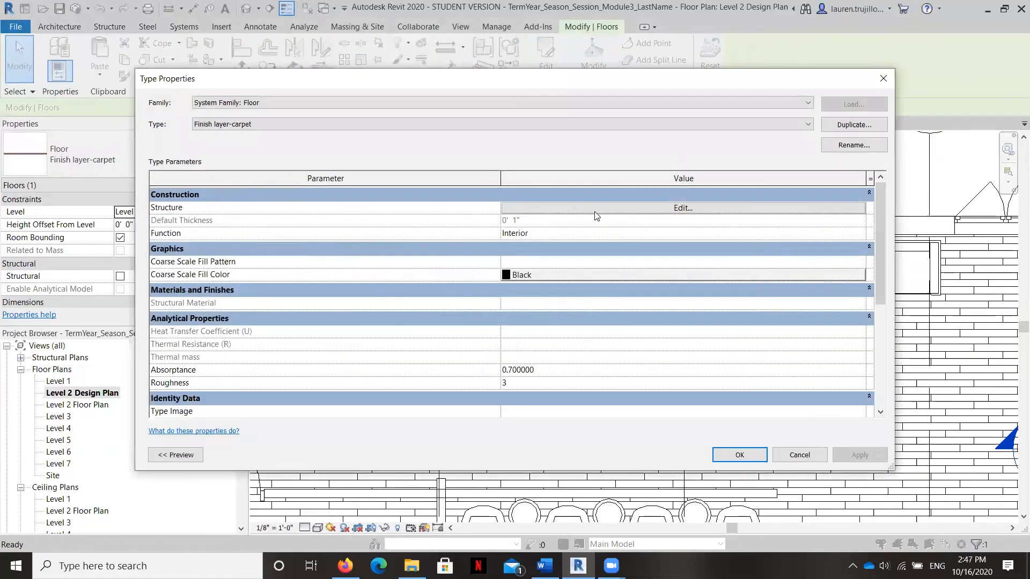
{"action": "left_click", "coordinate": [879, 130]}
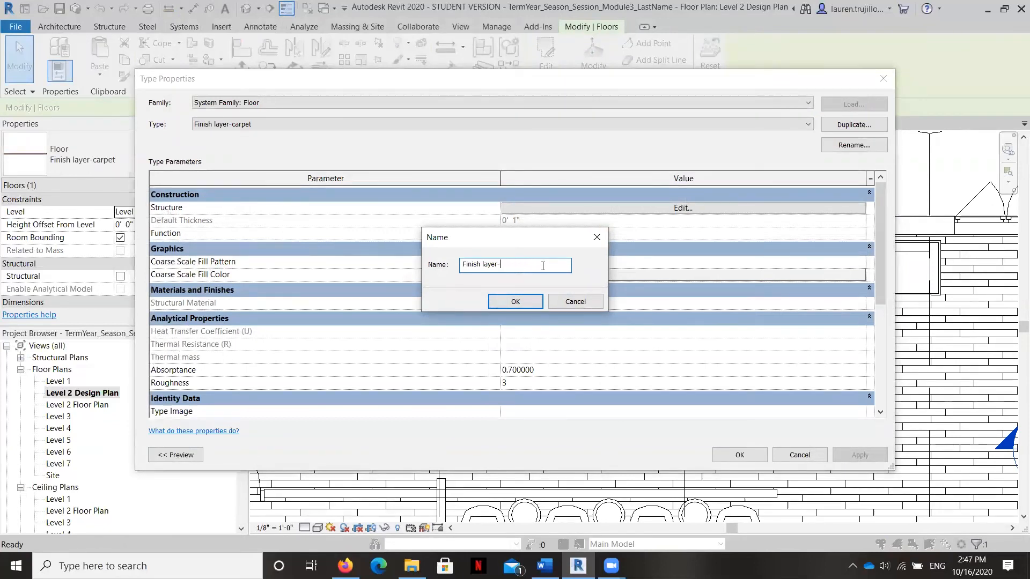
{"action": "left_click", "coordinate": [526, 302]}
Step: Assign the "Tile, Porcelain, 4in" material to the Finish 1 layer of the Finish layer-tile type, apply the type, and deselect the floor
{"action": "left_click", "coordinate": [651, 210]}
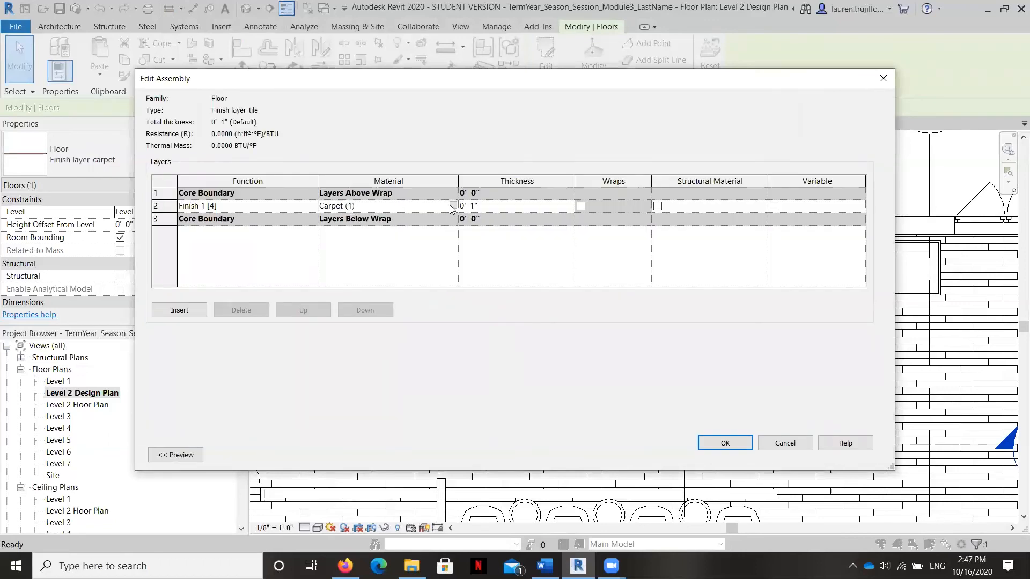
{"action": "left_click", "coordinate": [453, 206]}
{"action": "scroll", "coordinate": [253, 303], "scroll_direction": "down", "scroll_amount": 8}
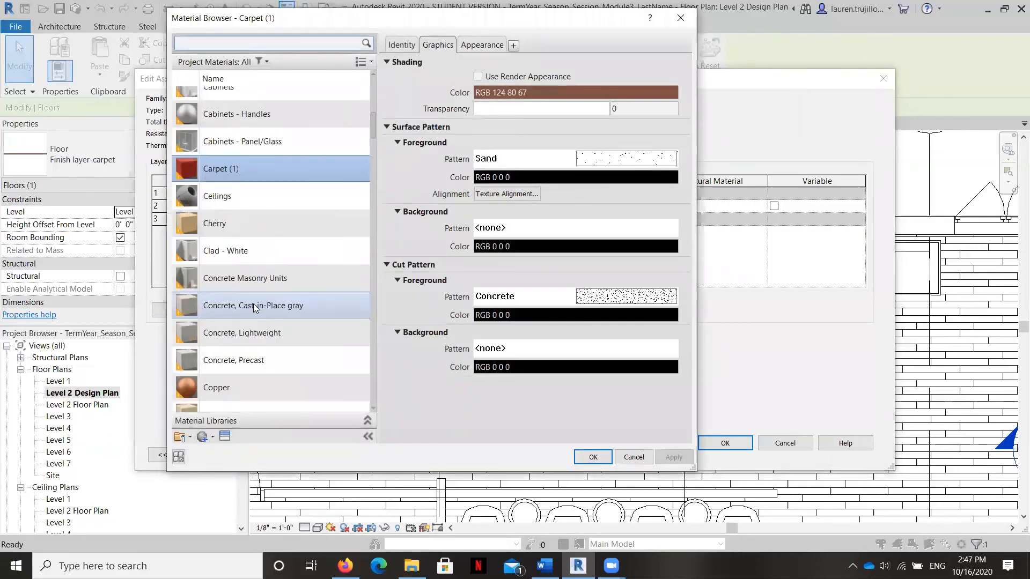
{"action": "scroll", "coordinate": [257, 303], "scroll_direction": "down", "scroll_amount": 20}
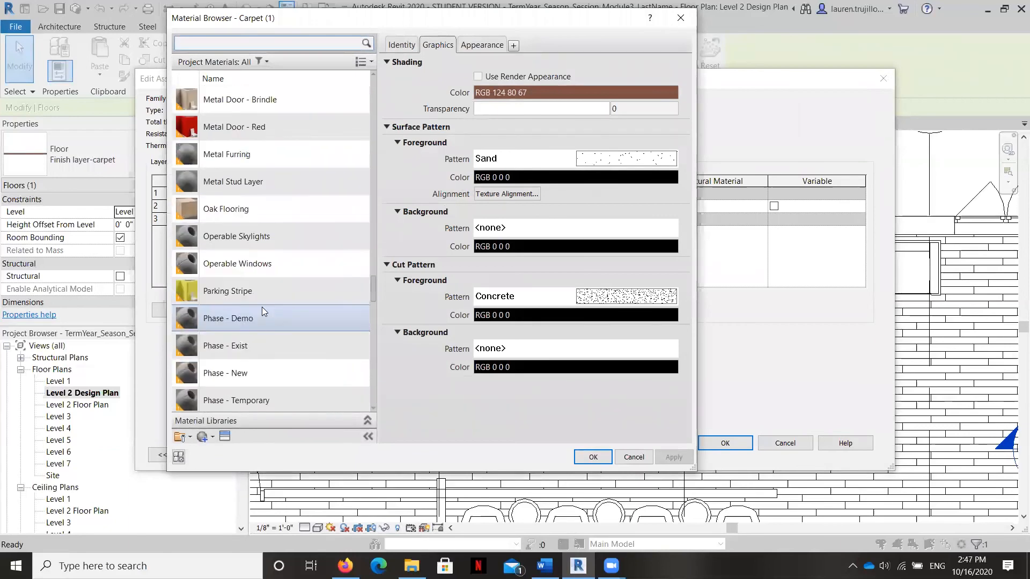
{"action": "scroll", "coordinate": [262, 303], "scroll_direction": "down", "scroll_amount": 10}
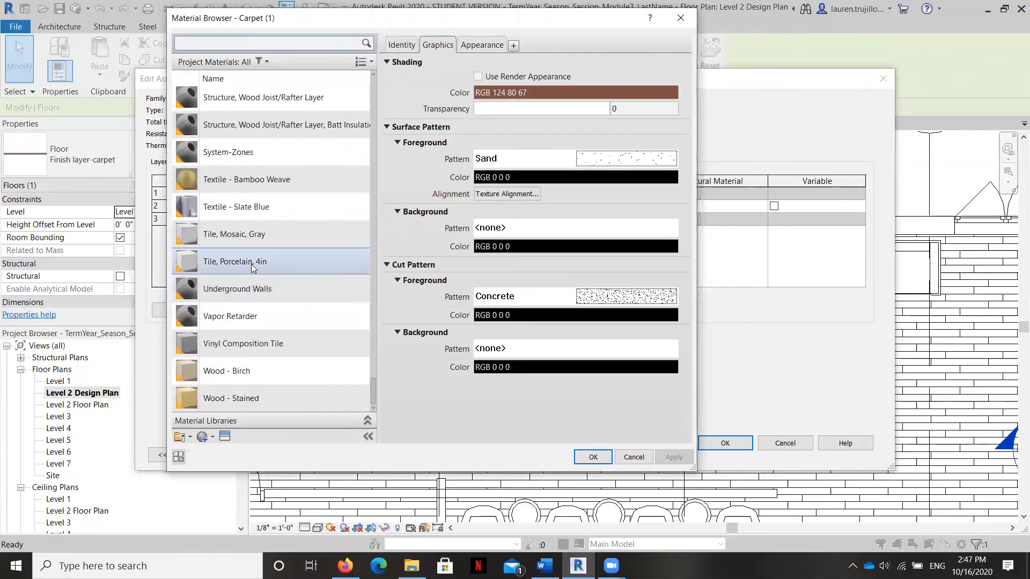
{"action": "left_click", "coordinate": [275, 263]}
{"action": "left_click", "coordinate": [607, 457]}
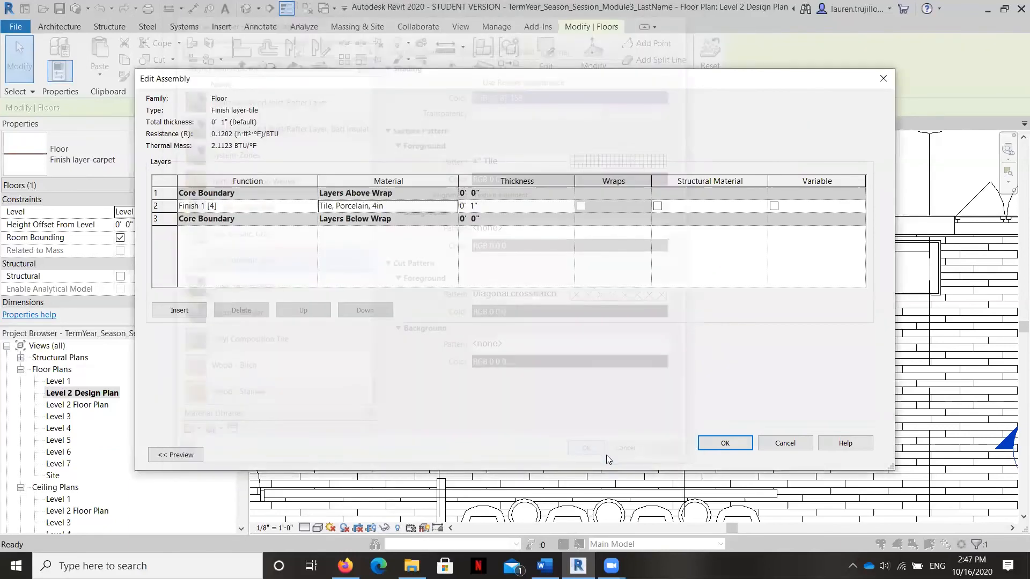
{"action": "left_click", "coordinate": [725, 444]}
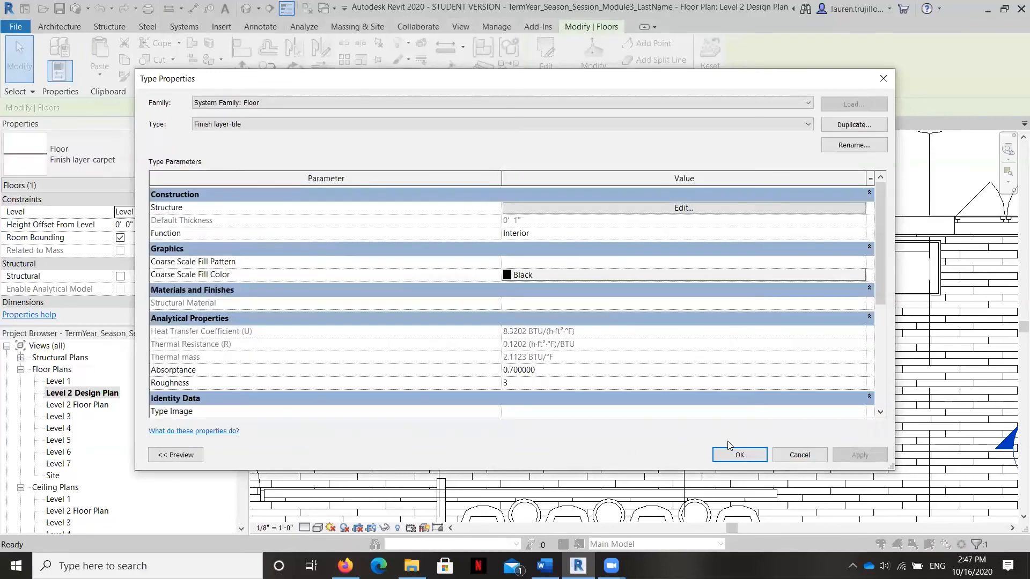
{"action": "left_click", "coordinate": [751, 456]}
{"action": "left_click", "coordinate": [353, 203]}
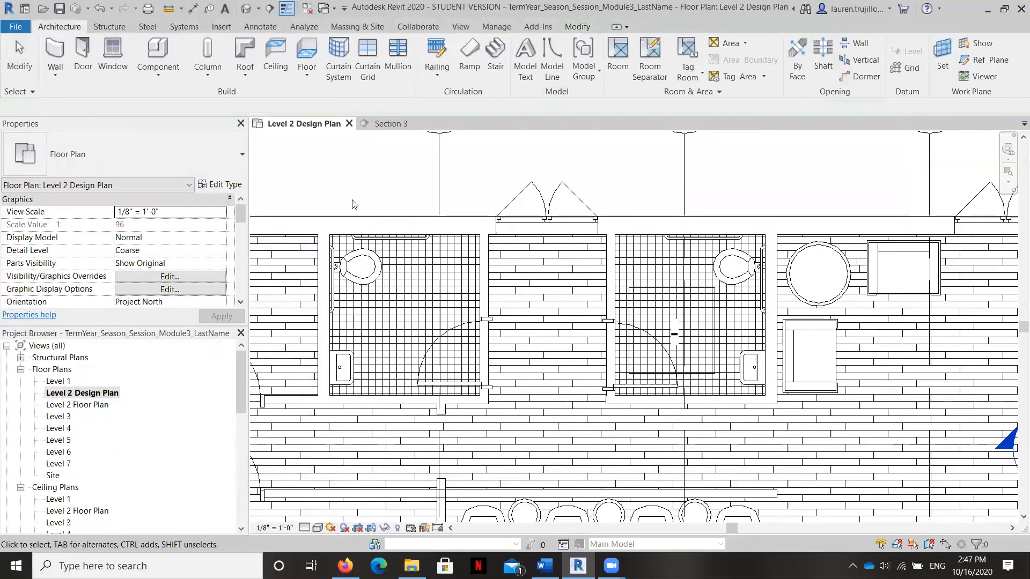
Step: Edit the meeting room carpet floor's boundary, adding a closed seven-sided loop along the inner wall faces of the angled-corner room between grids 7 and 8
{"action": "scroll", "coordinate": [352, 203], "scroll_direction": "down", "scroll_amount": 3}
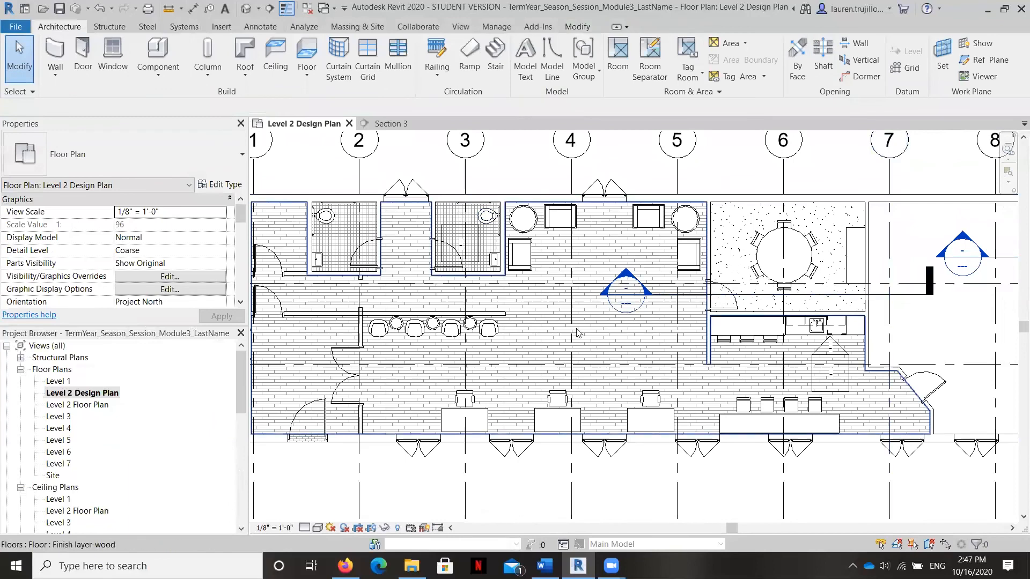
{"action": "scroll", "coordinate": [577, 333], "scroll_direction": "down", "scroll_amount": 2}
{"action": "scroll", "coordinate": [694, 328], "scroll_direction": "up", "scroll_amount": 4}
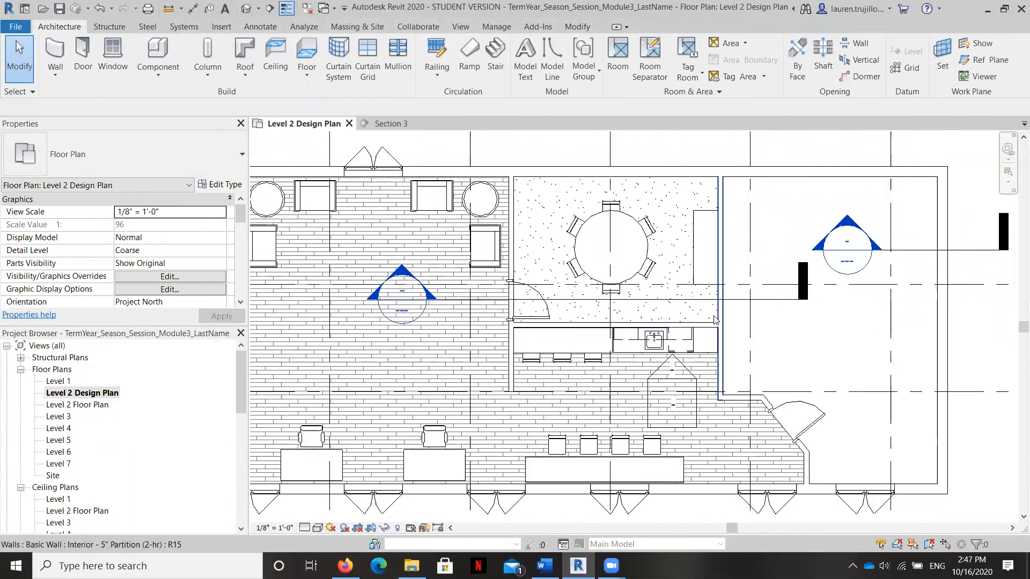
{"action": "left_click", "coordinate": [714, 320]}
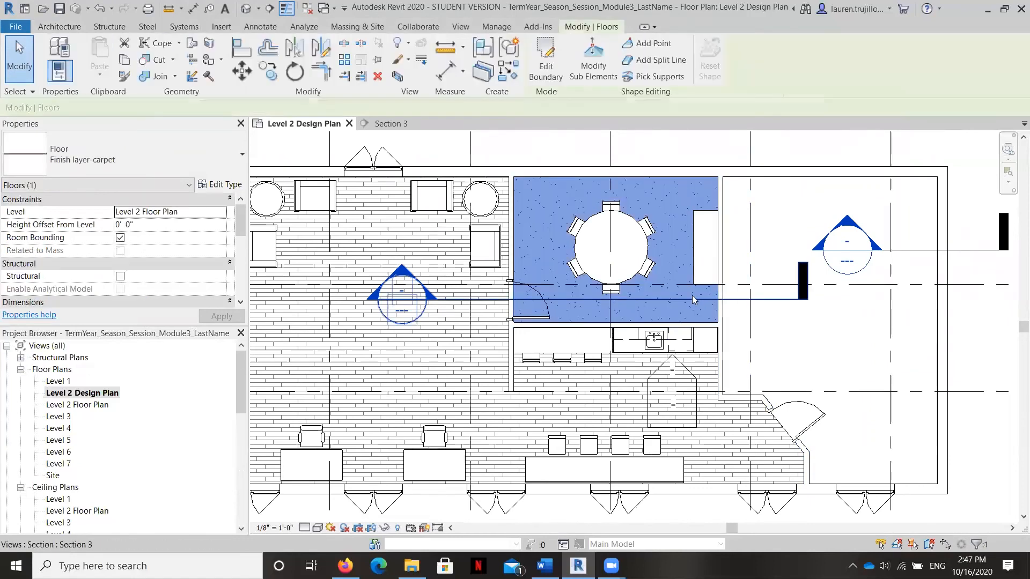
{"action": "left_click", "coordinate": [545, 58]}
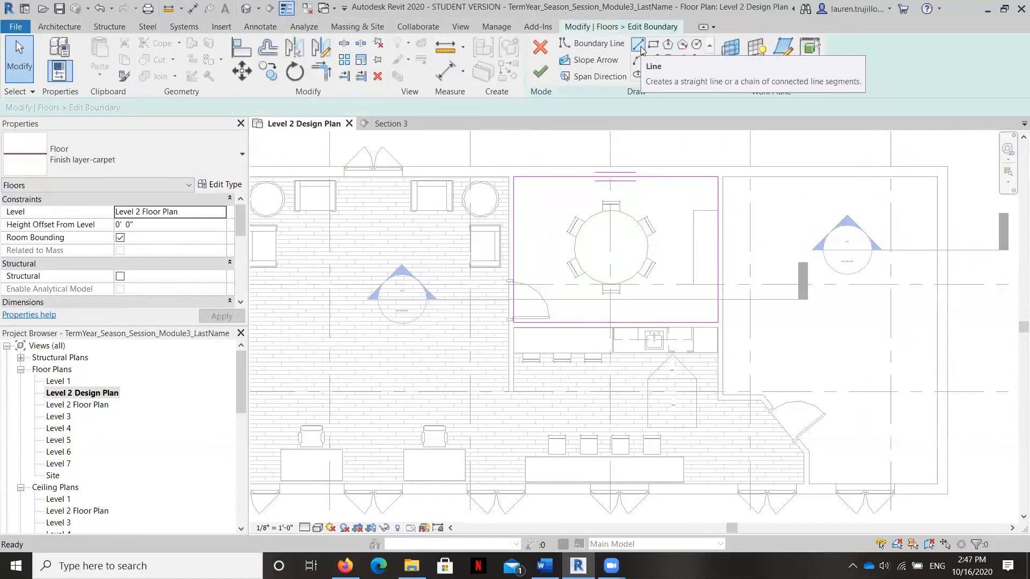
{"action": "left_click", "coordinate": [638, 45]}
{"action": "left_click", "coordinate": [722, 177]}
{"action": "left_click", "coordinate": [937, 177]}
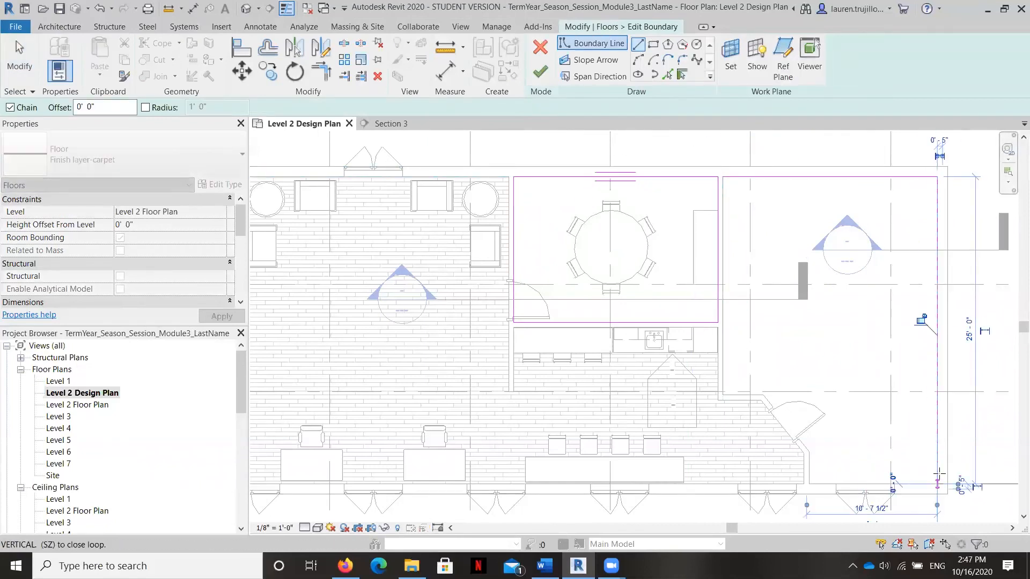
{"action": "left_click", "coordinate": [937, 484]}
{"action": "left_click", "coordinate": [809, 485]}
{"action": "left_click", "coordinate": [809, 452]}
{"action": "left_click", "coordinate": [763, 395]}
{"action": "left_click", "coordinate": [723, 395]}
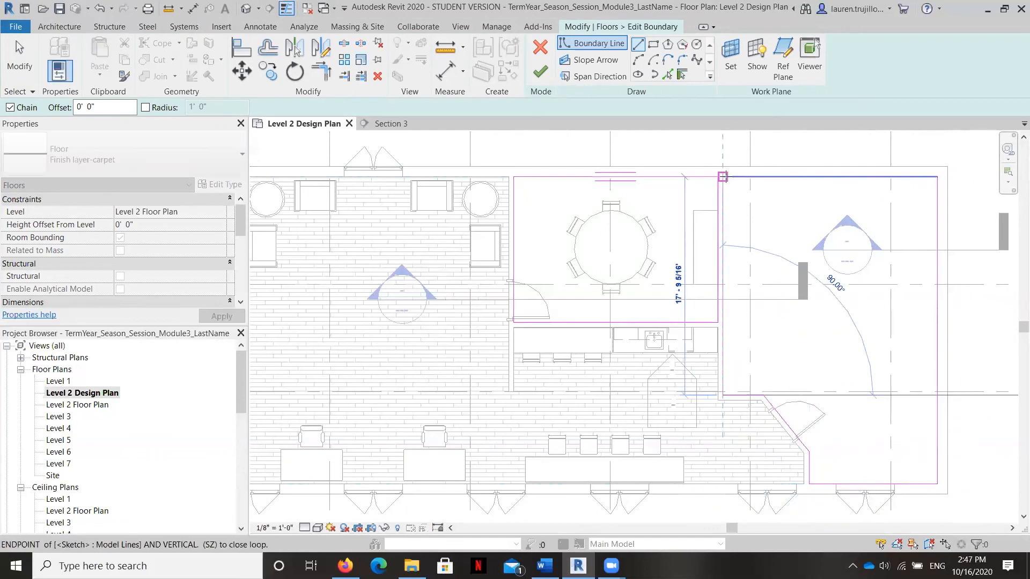
{"action": "left_click", "coordinate": [723, 176]}
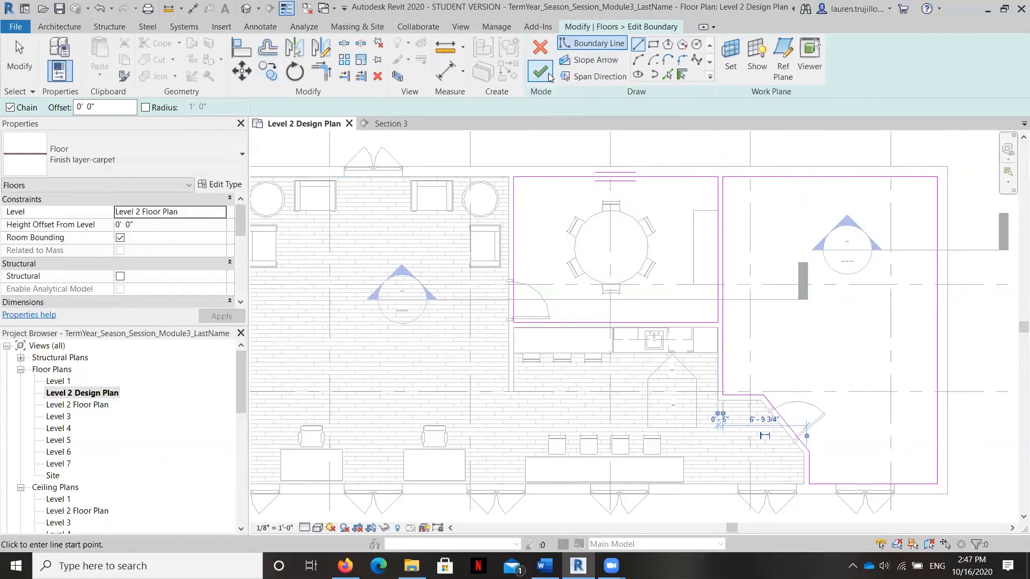
Step: Finish the carpet floor's boundary edit and deselect the floor
{"action": "left_click", "coordinate": [549, 75]}
{"action": "left_click", "coordinate": [597, 292]}
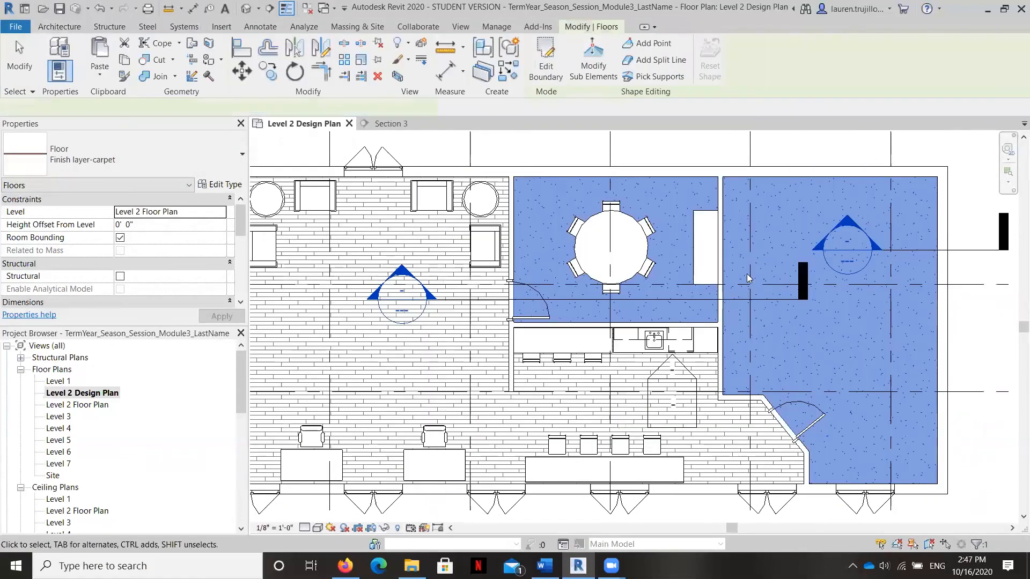
{"action": "scroll", "coordinate": [746, 274], "scroll_direction": "down", "scroll_amount": 5}
{"action": "key", "text": "Escape"}
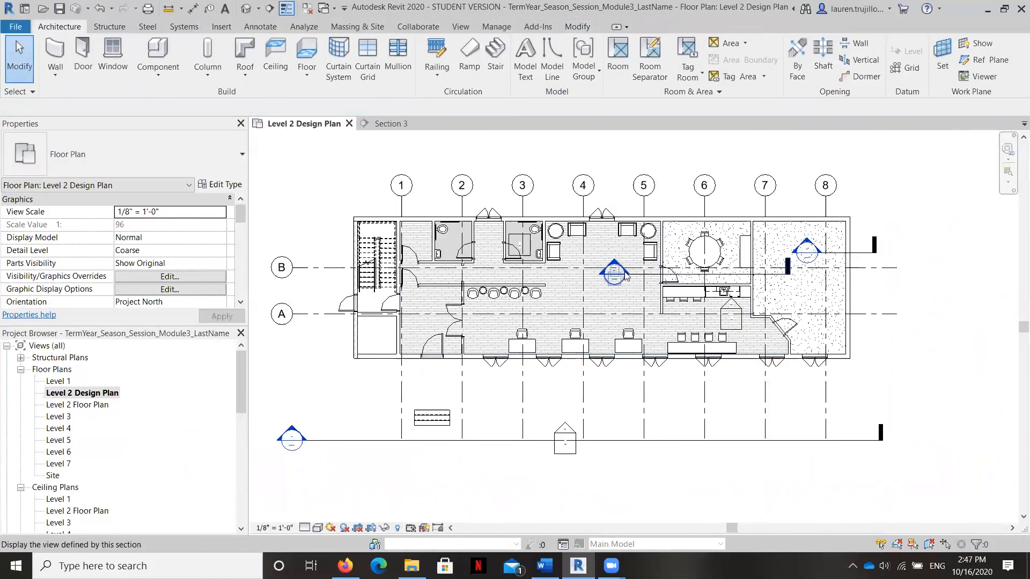
Step: Open the Section 3 view and examine the carpet finish layer above the structural floor at Level 2
{"action": "scroll", "coordinate": [69, 443], "scroll_direction": "down", "scroll_amount": 8}
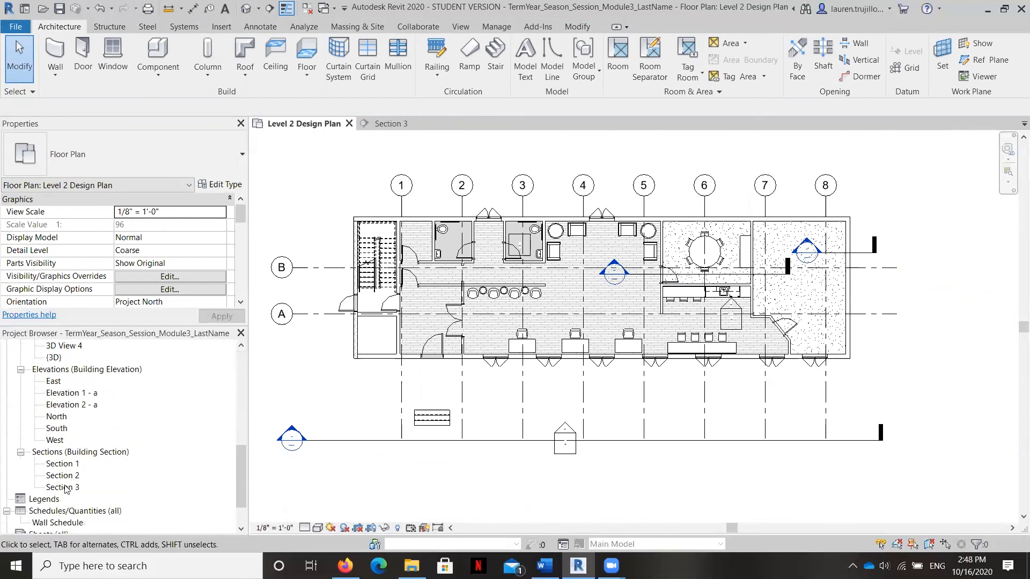
{"action": "double_click", "coordinate": [63, 488]}
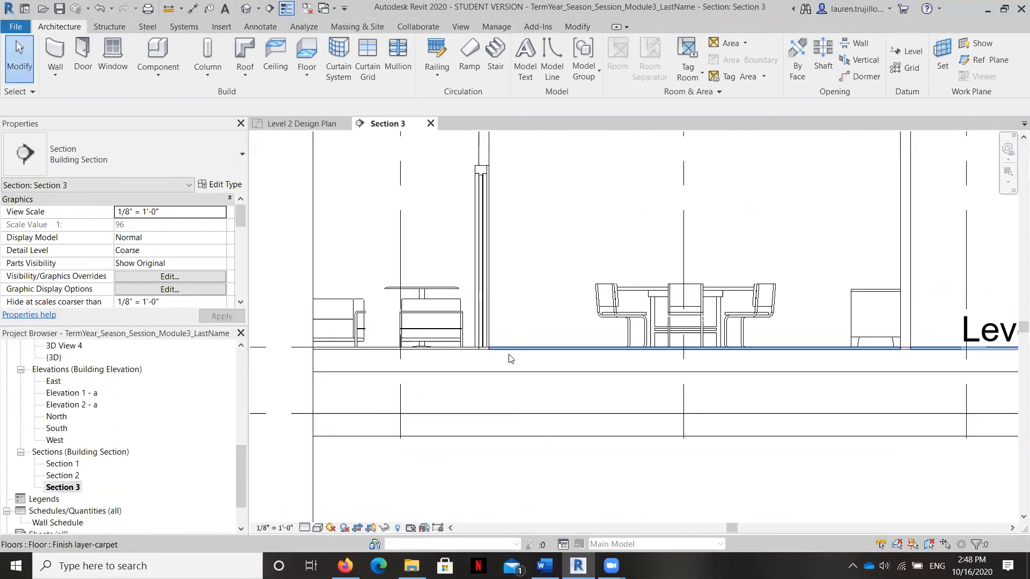
{"action": "scroll", "coordinate": [549, 359], "scroll_direction": "up", "scroll_amount": 2}
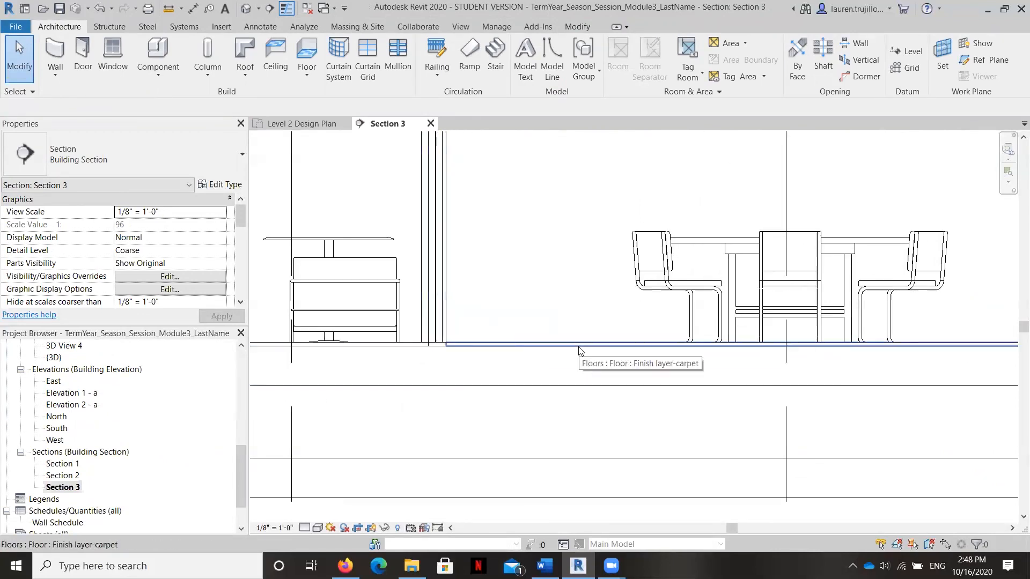
{"action": "scroll", "coordinate": [502, 382], "scroll_direction": "down", "scroll_amount": 2}
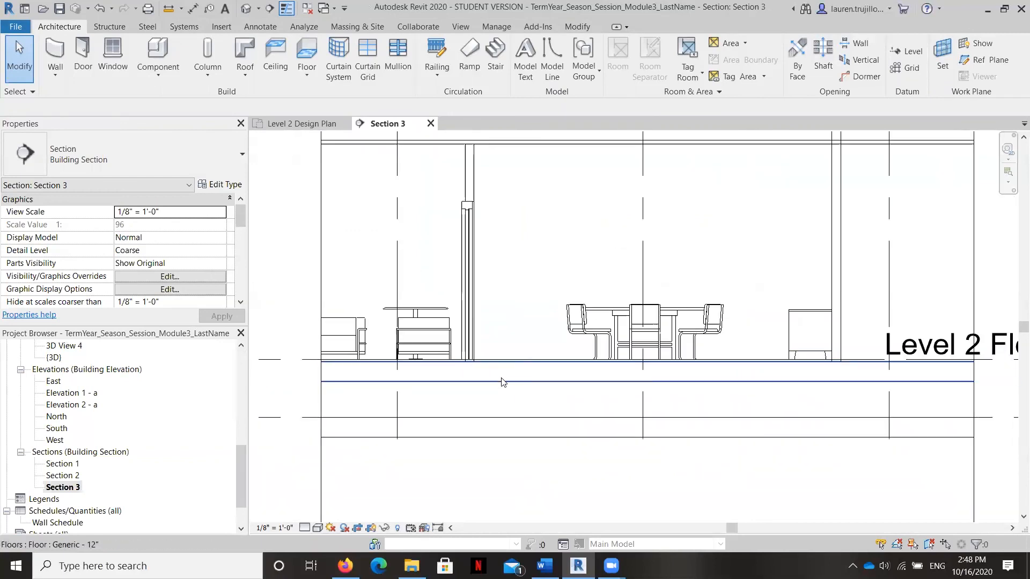
{"action": "scroll", "coordinate": [605, 376], "scroll_direction": "down", "scroll_amount": 1}
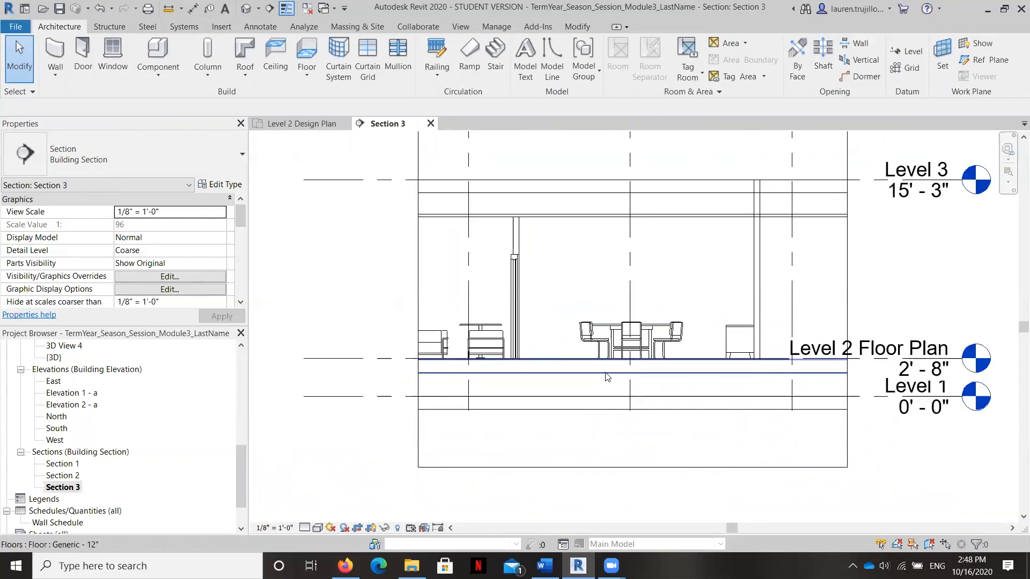
{"action": "scroll", "coordinate": [637, 364], "scroll_direction": "down", "scroll_amount": 1}
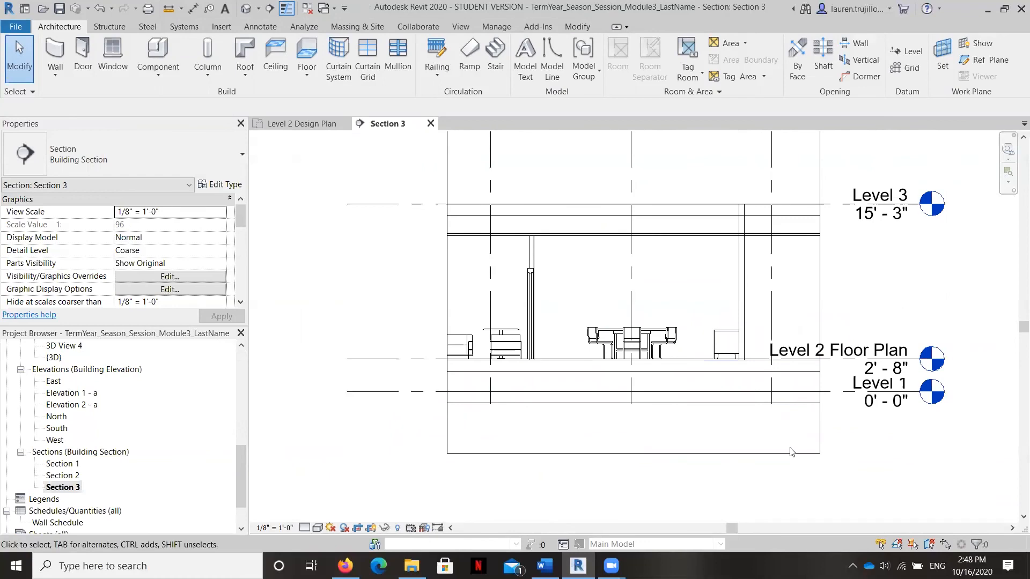
Step: Return to the Level 2 Design Plan and review the wood, tile and carpet floor areas
{"action": "scroll", "coordinate": [91, 357], "scroll_direction": "up", "scroll_amount": 8}
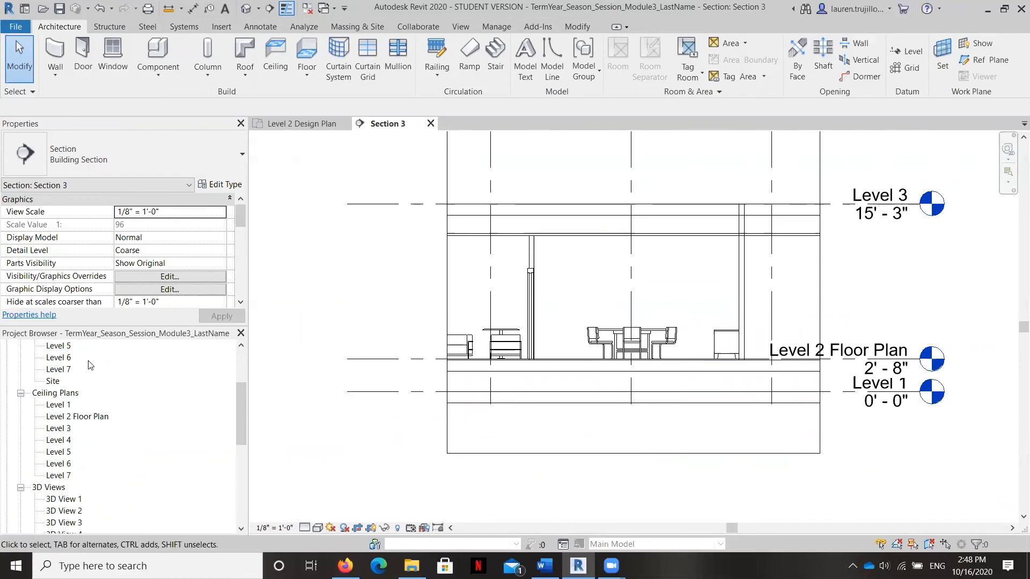
{"action": "scroll", "coordinate": [89, 369], "scroll_direction": "up", "scroll_amount": 2}
{"action": "double_click", "coordinate": [85, 392]}
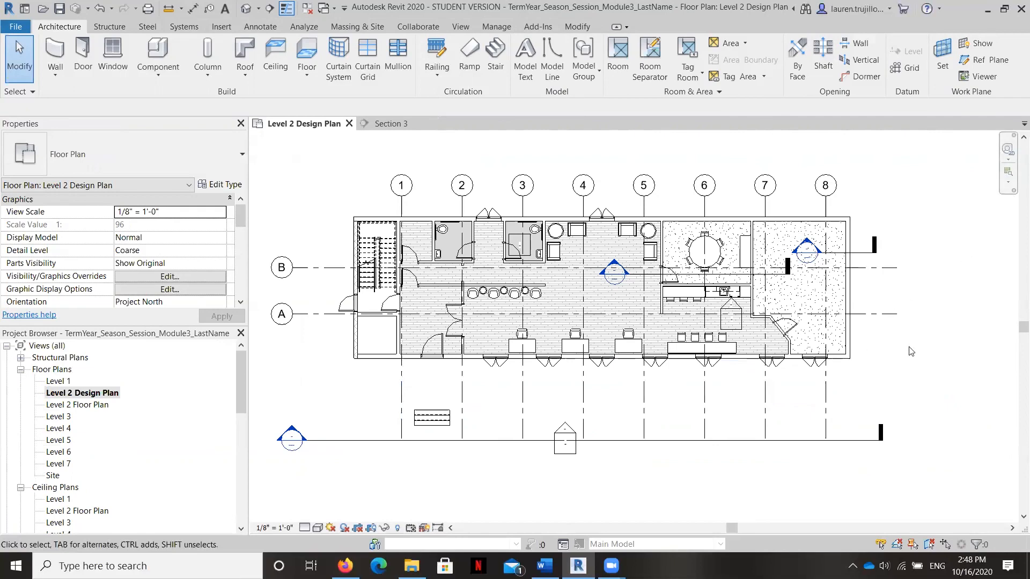
{"action": "scroll", "coordinate": [656, 304], "scroll_direction": "up", "scroll_amount": 3}
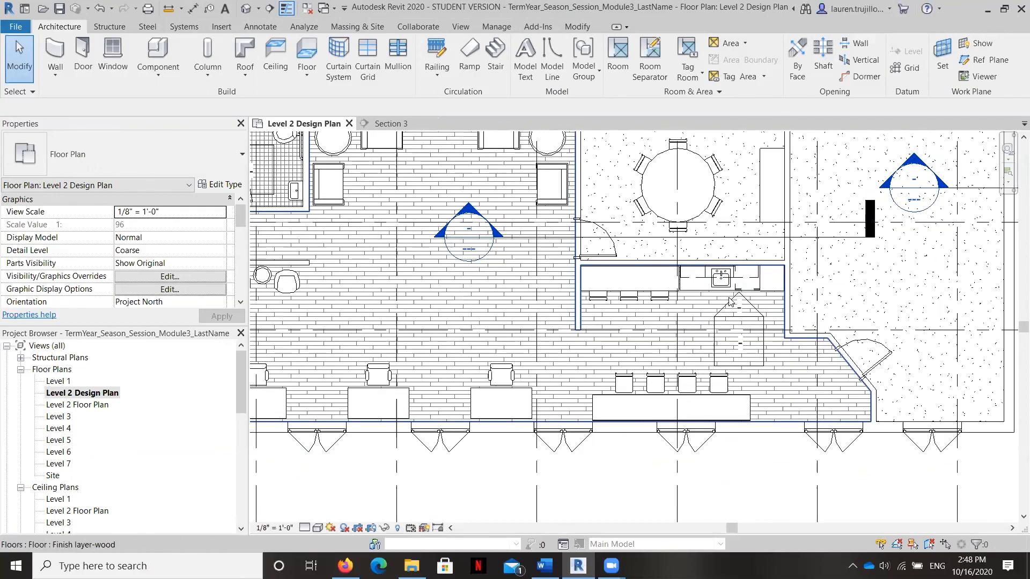
{"action": "scroll", "coordinate": [660, 290], "scroll_direction": "down", "scroll_amount": 2}
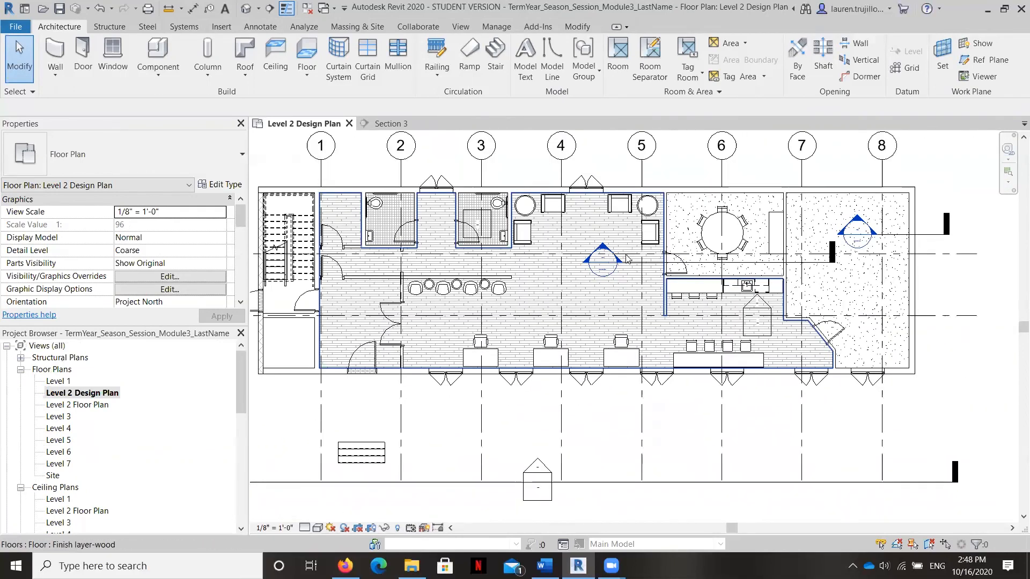